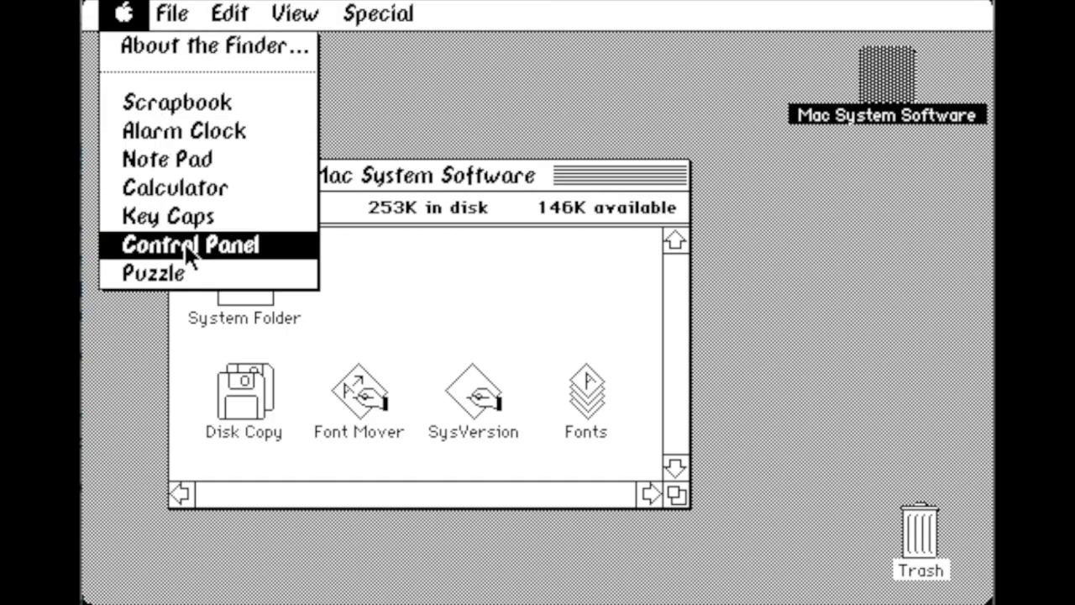
# Show the About the Finder information and dismiss it
pyautogui.moveTo(189, 252); pyautogui.dragTo(91, 28)
pyautogui.moveTo(172, 13); pyautogui.dragTo(232, 272)
pyautogui.moveTo(123, 12); pyautogui.dragTo(214, 46)
pyautogui.click(240, 74)
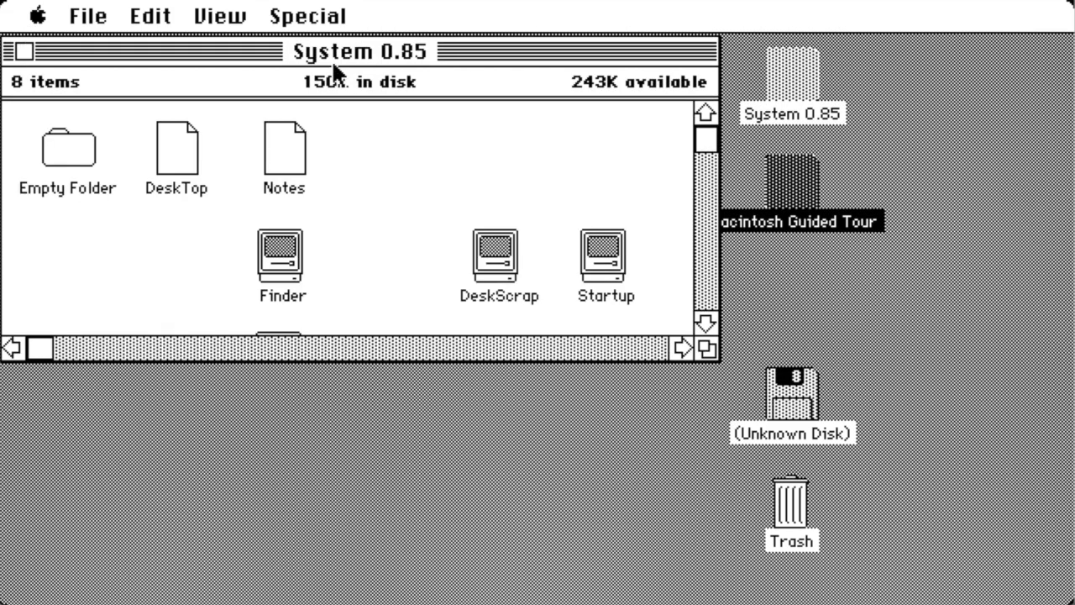
# Open the Control Panel and raise the speaker volume to 7 in System 0.85, System 0.97 and System 2.0
pyautogui.moveTo(40, 15); pyautogui.dragTo(102, 264)
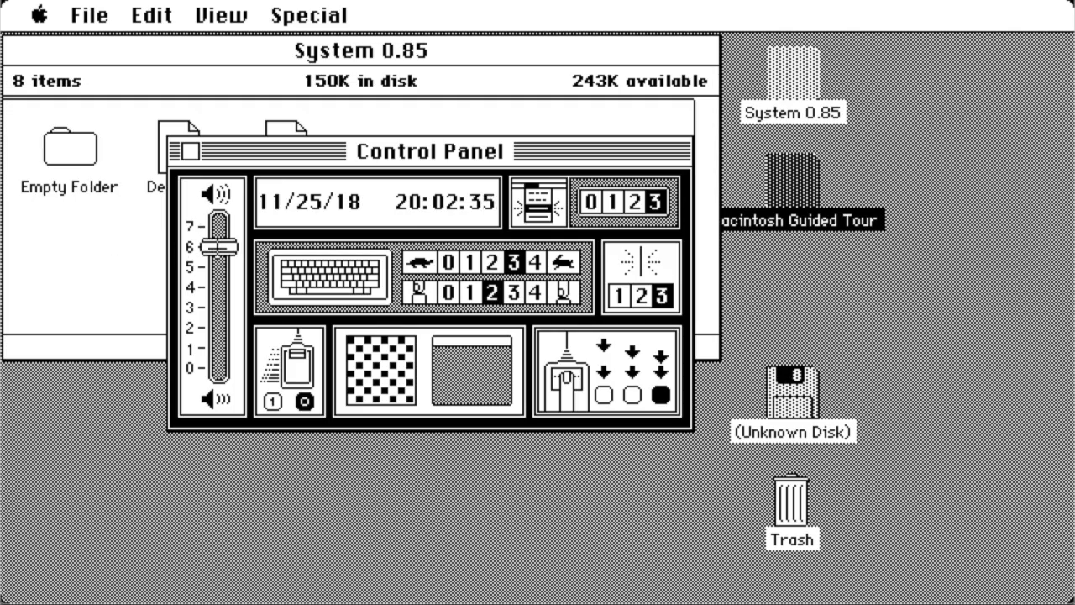
pyautogui.moveTo(218, 245); pyautogui.dragTo(219, 224)
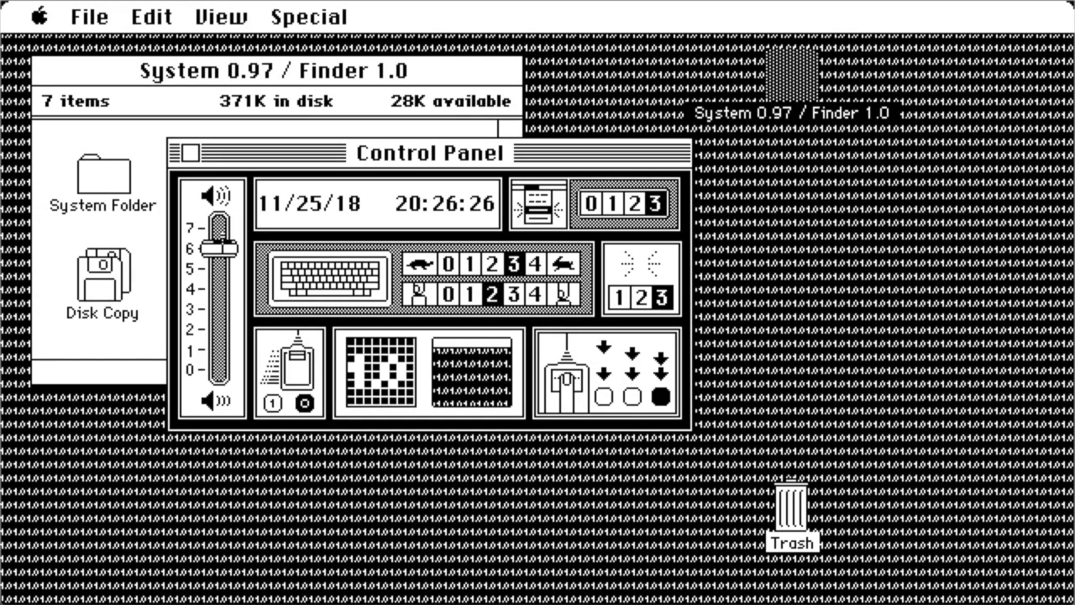
pyautogui.moveTo(219, 248); pyautogui.dragTo(218, 224)
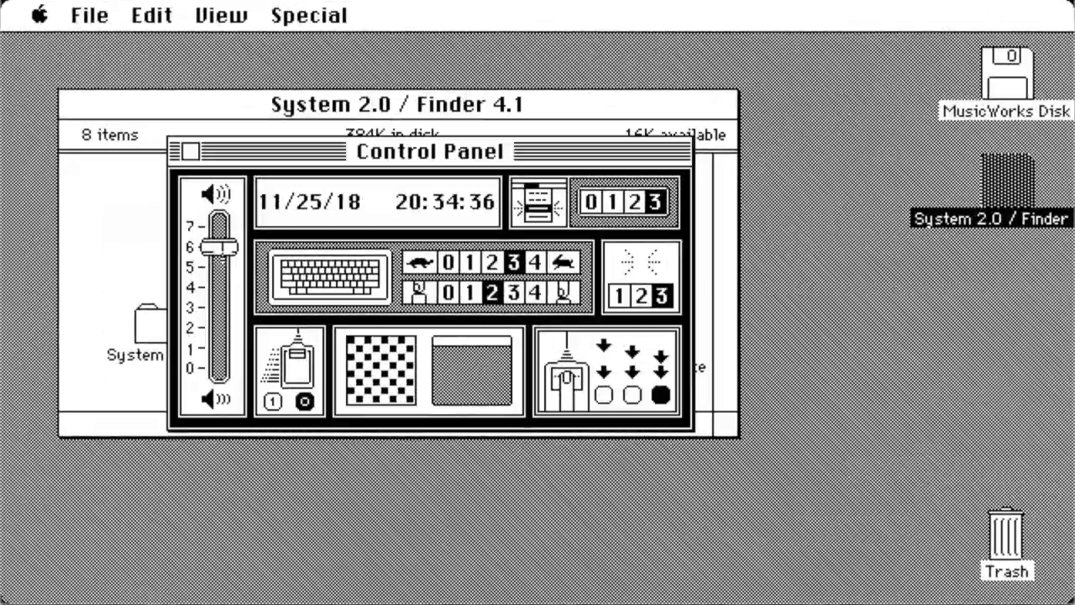
pyautogui.moveTo(218, 246); pyautogui.dragTo(219, 222)
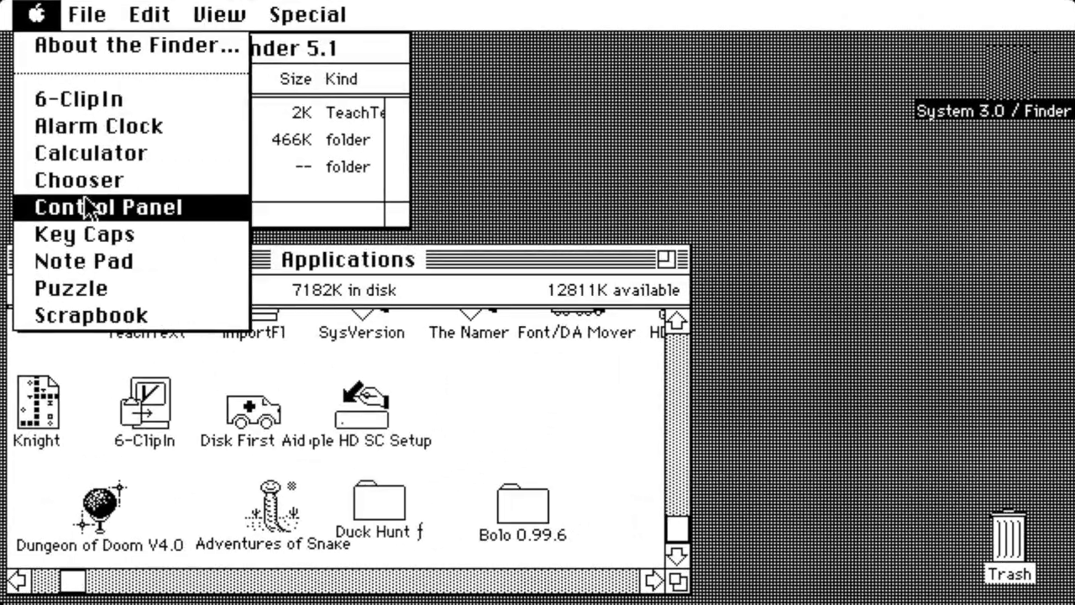
# Open the Control Panel in System 3.0 and in System 6.0.0
pyautogui.click(87, 205)
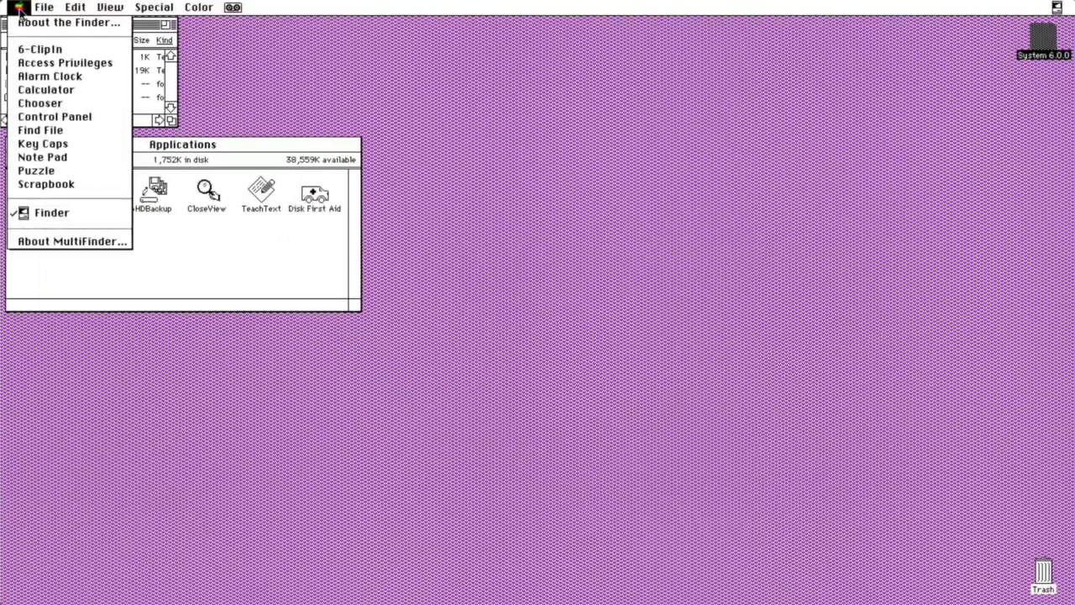
pyautogui.moveTo(57, 104); pyautogui.dragTo(56, 117)
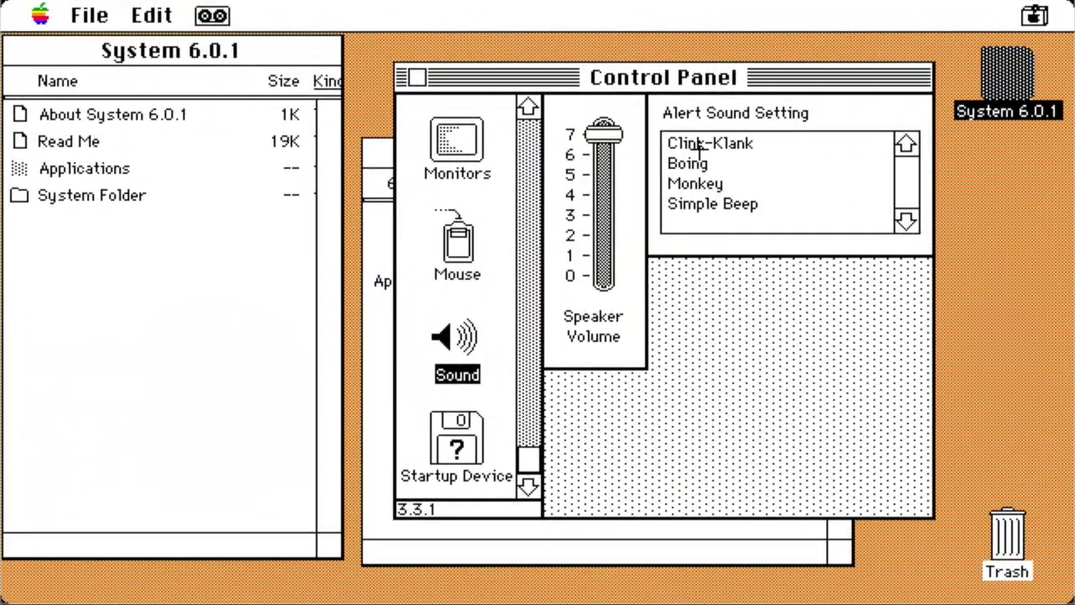
# Try out alert sounds, including Clink-Klank and Monkey, in the Sound settings of the System 6.0.1 to 6.0.6 Control Panels
pyautogui.click(699, 144)
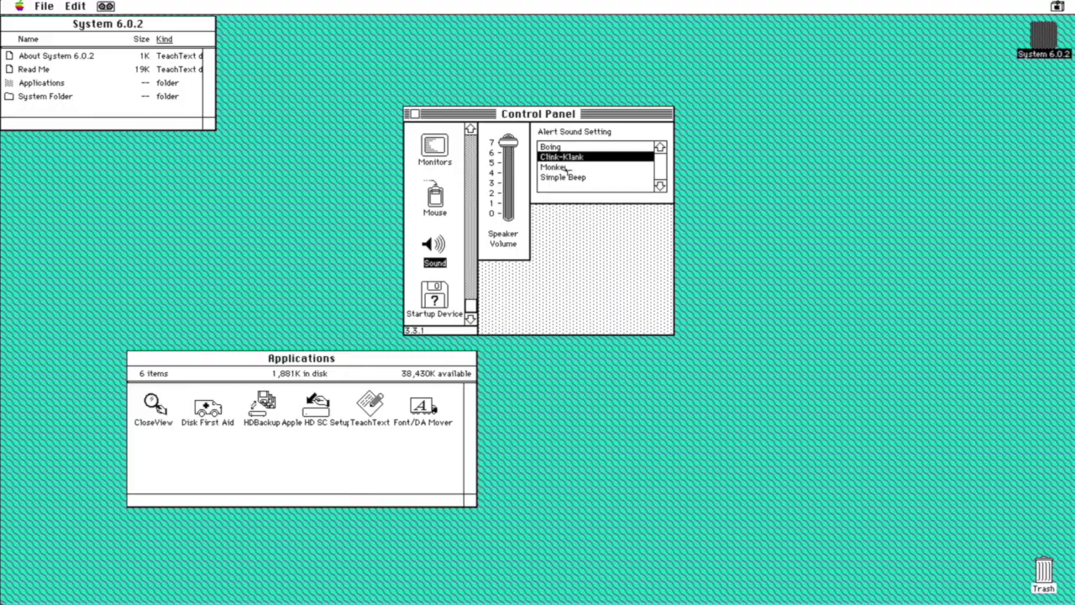
pyautogui.click(565, 167)
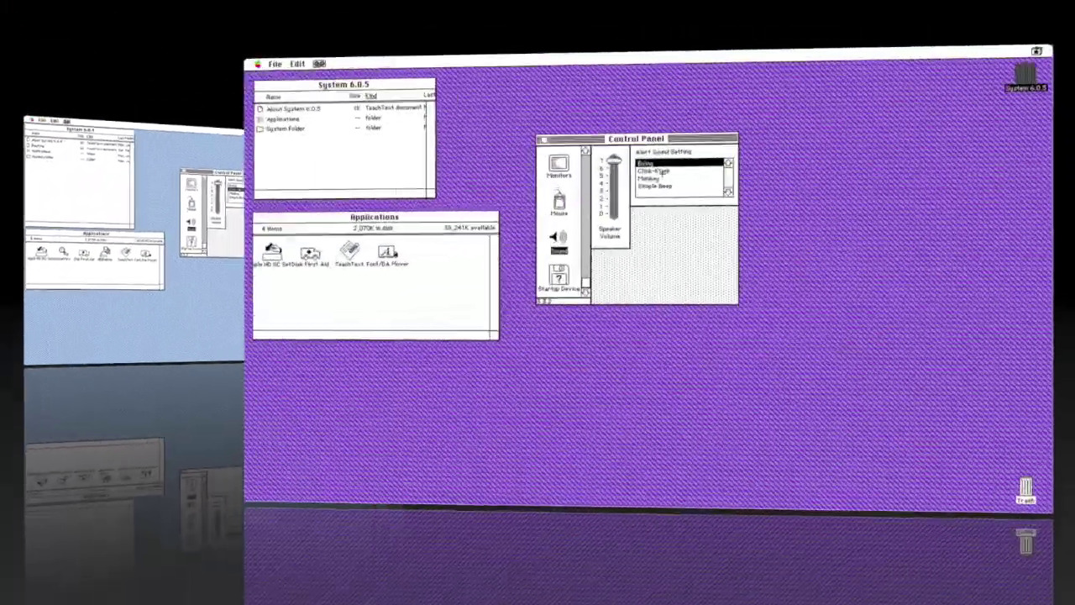
pyautogui.click(571, 162)
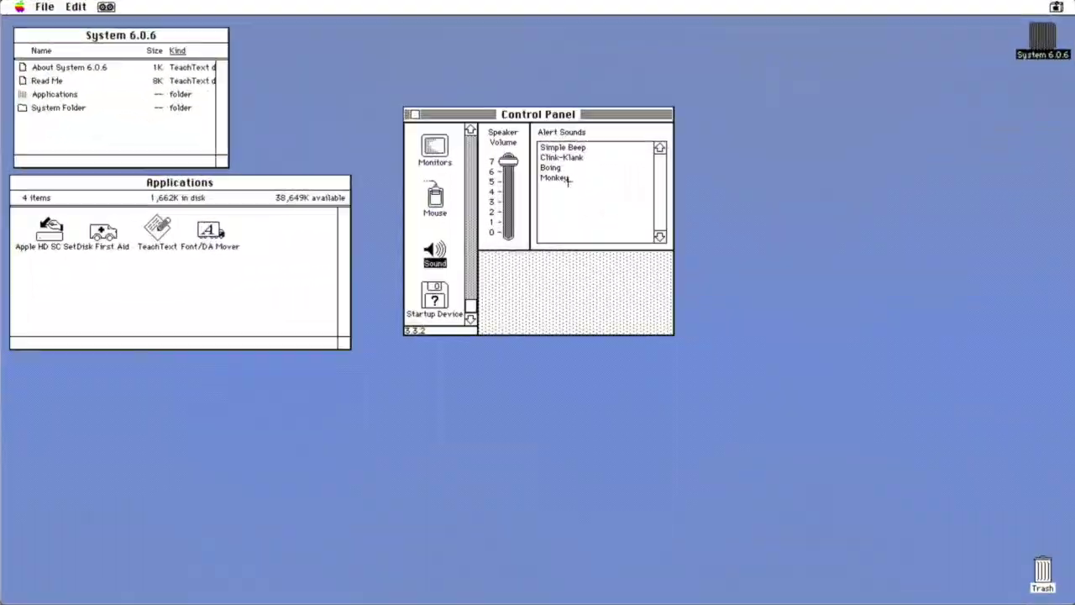
pyautogui.click(728, 190)
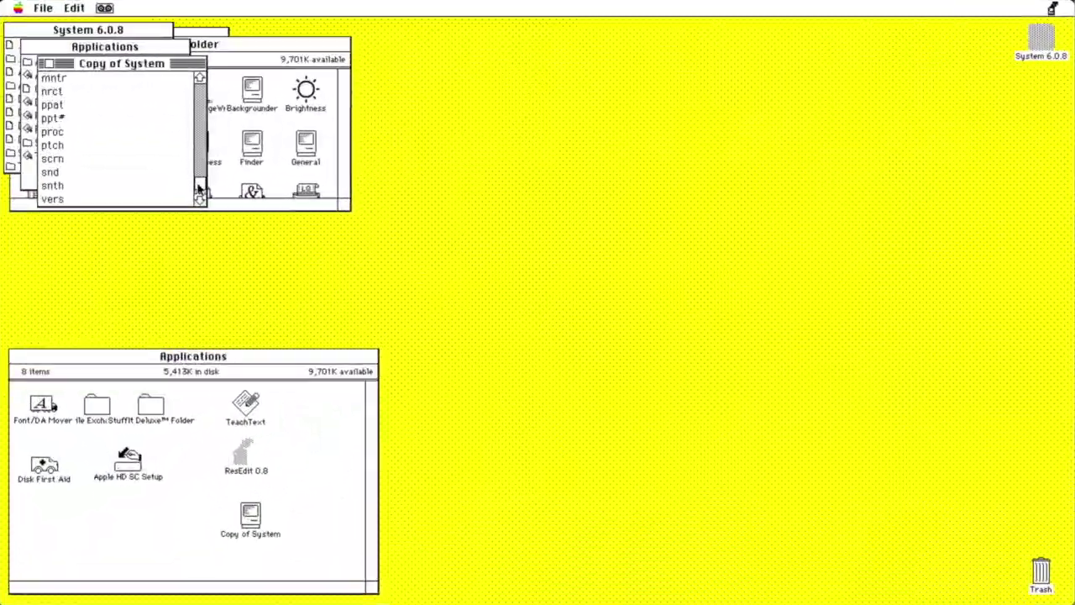
# Open the snd resources of Copy of System and select the Monkey, Boing, Simple Beep and Clink-Klank entries in turn
pyautogui.doubleClick(91, 174)
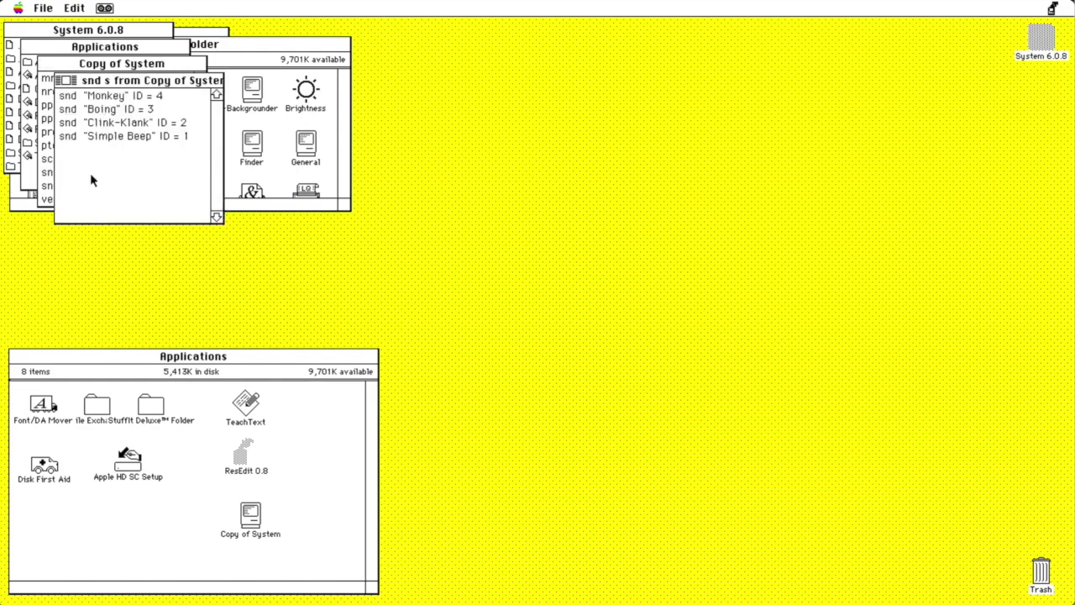
pyautogui.click(108, 101)
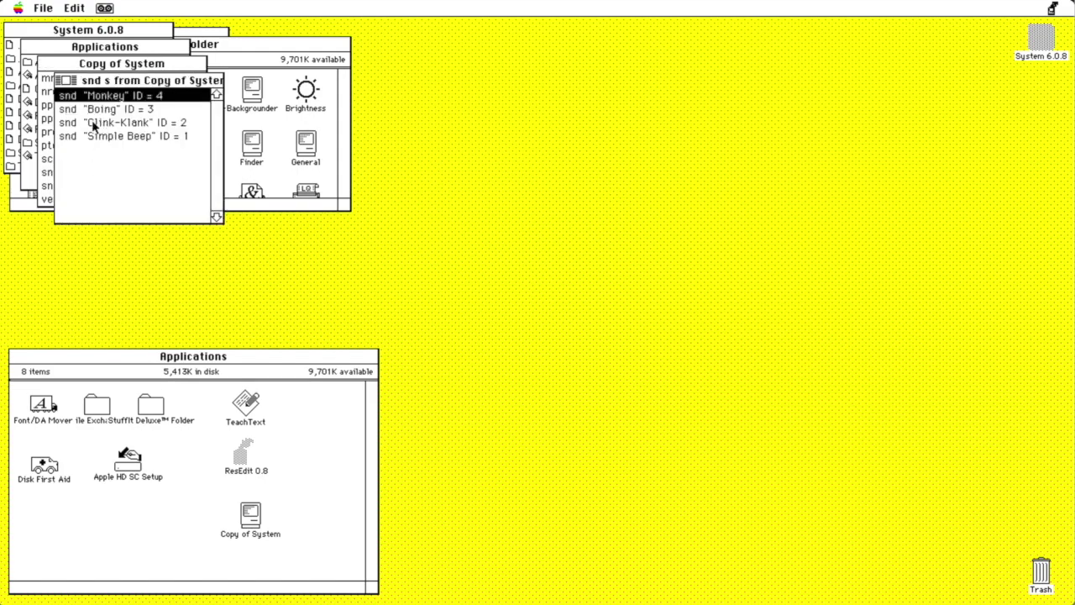
pyautogui.click(96, 110)
pyautogui.click(107, 135)
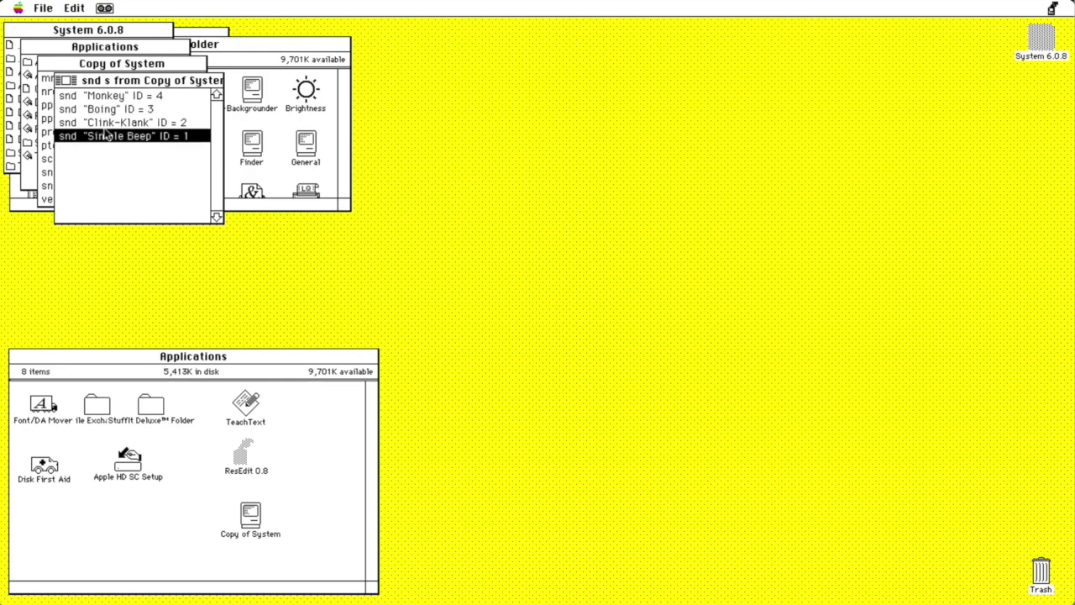
pyautogui.click(102, 123)
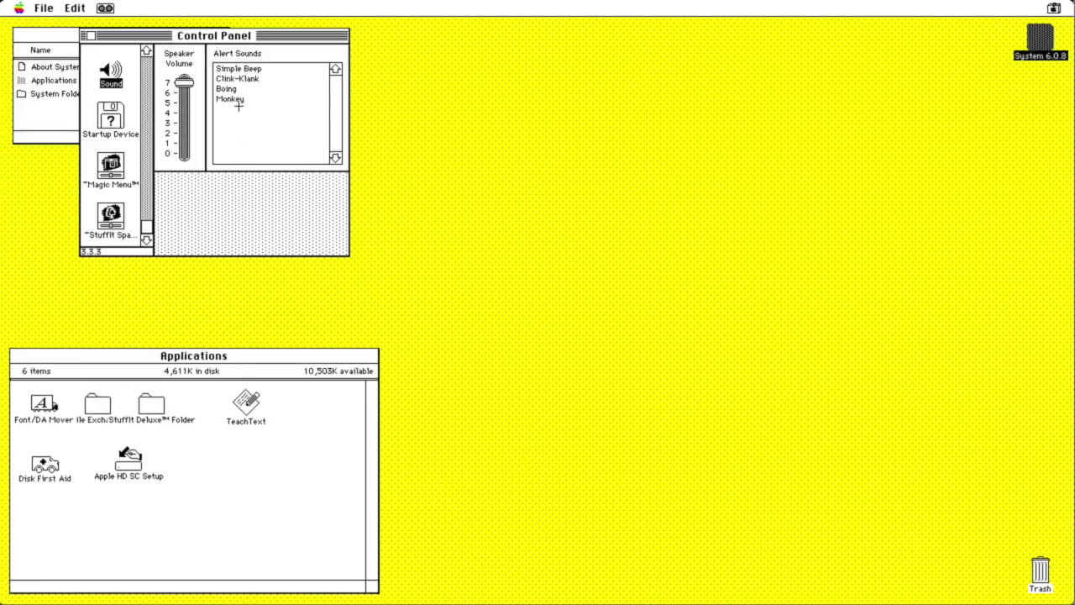
# Play the Monkey, Boing, Clink-Klank and Simple Beep alert sounds in turn in the System 6.0.8 Control Panel
pyautogui.click(239, 99)
pyautogui.click(242, 89)
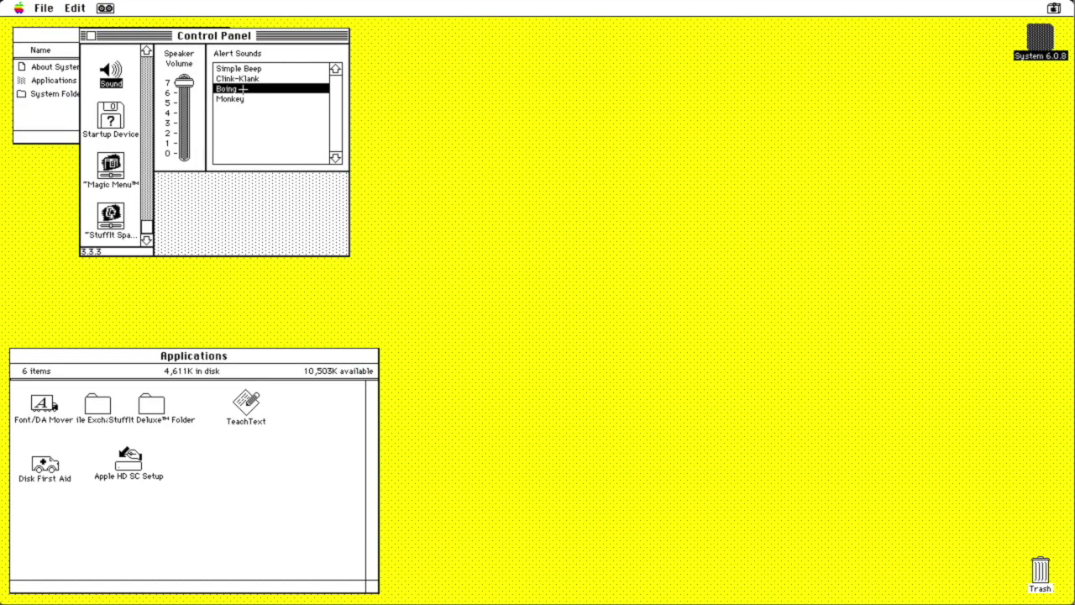
pyautogui.click(249, 79)
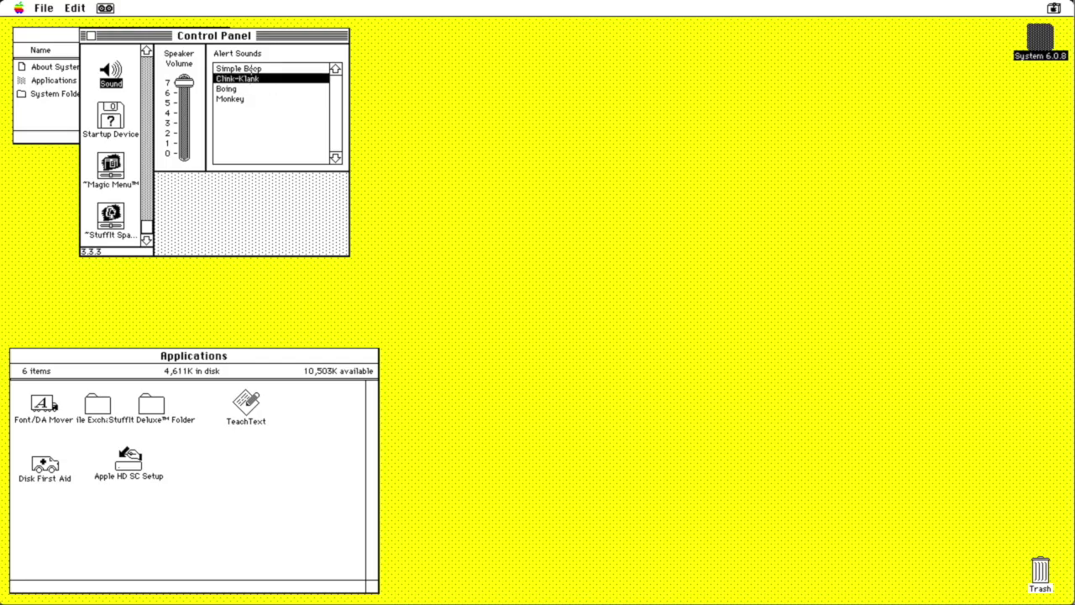
pyautogui.click(249, 70)
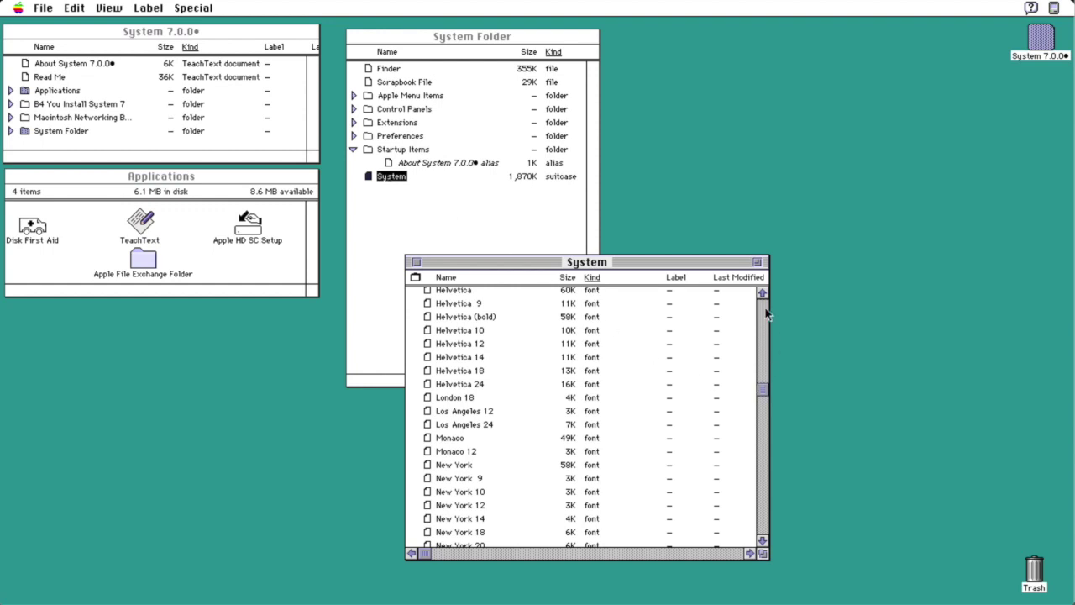
# Examine the fonts and sounds in the System 7.0.0 System suitcase and switch its contents to icon view
pyautogui.click(763, 308)
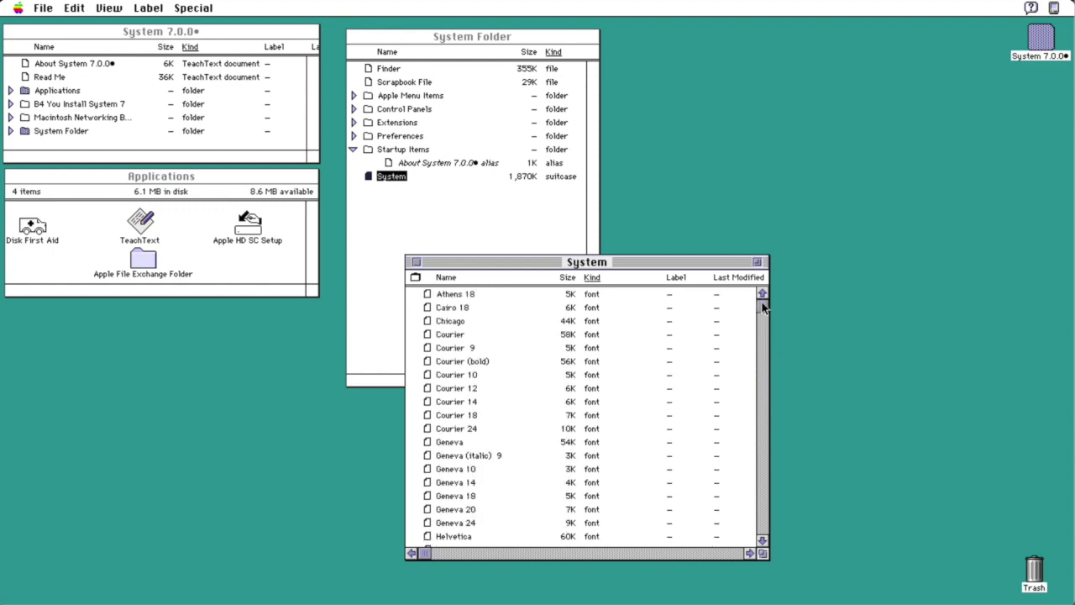
pyautogui.click(763, 500)
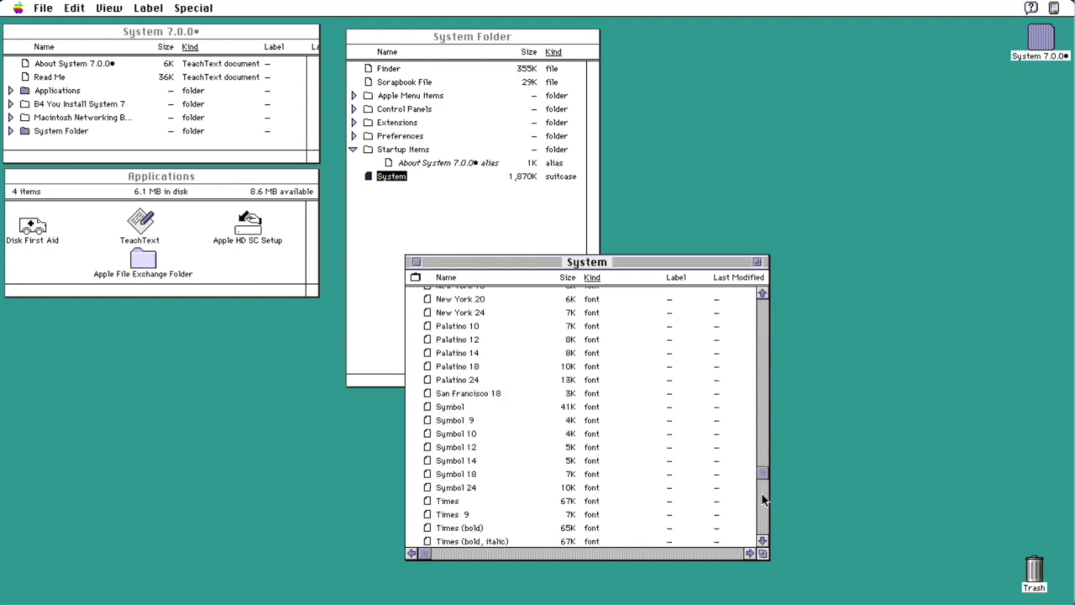
pyautogui.click(763, 521)
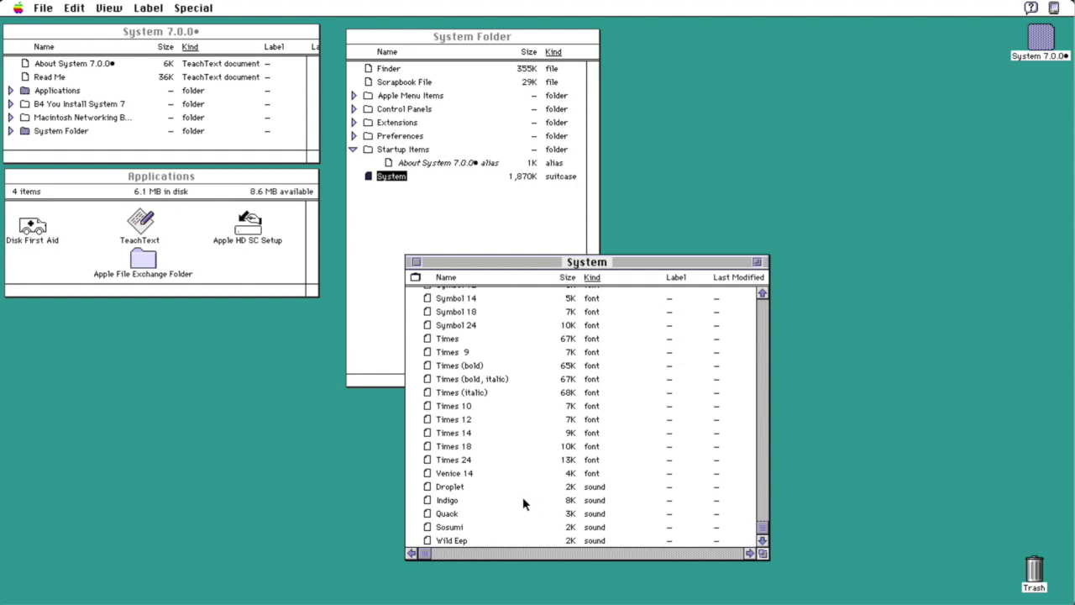
pyautogui.moveTo(90, 8); pyautogui.dragTo(110, 32)
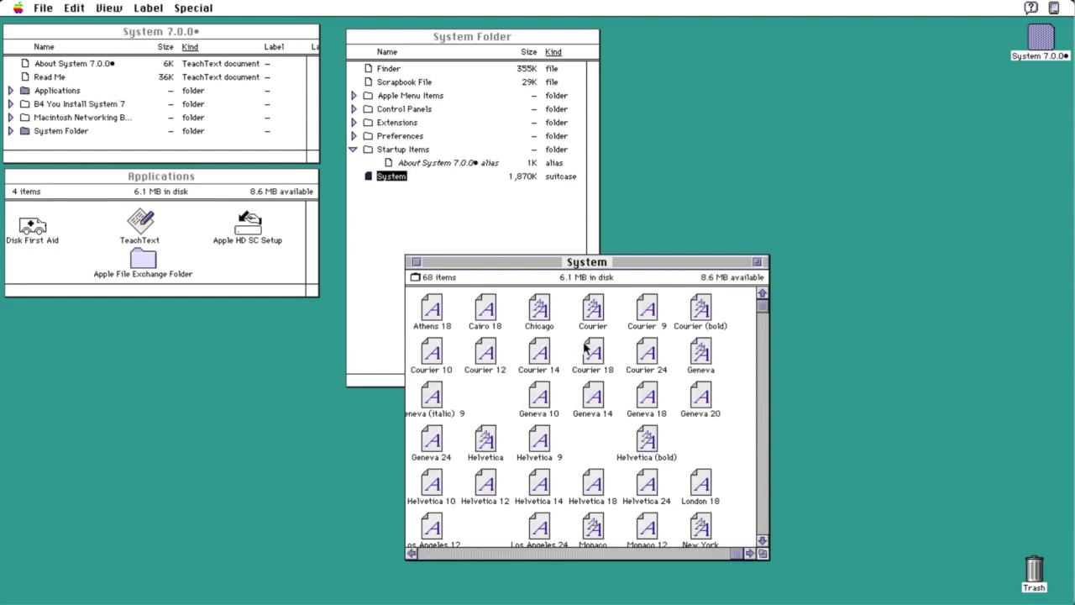
pyautogui.click(763, 525)
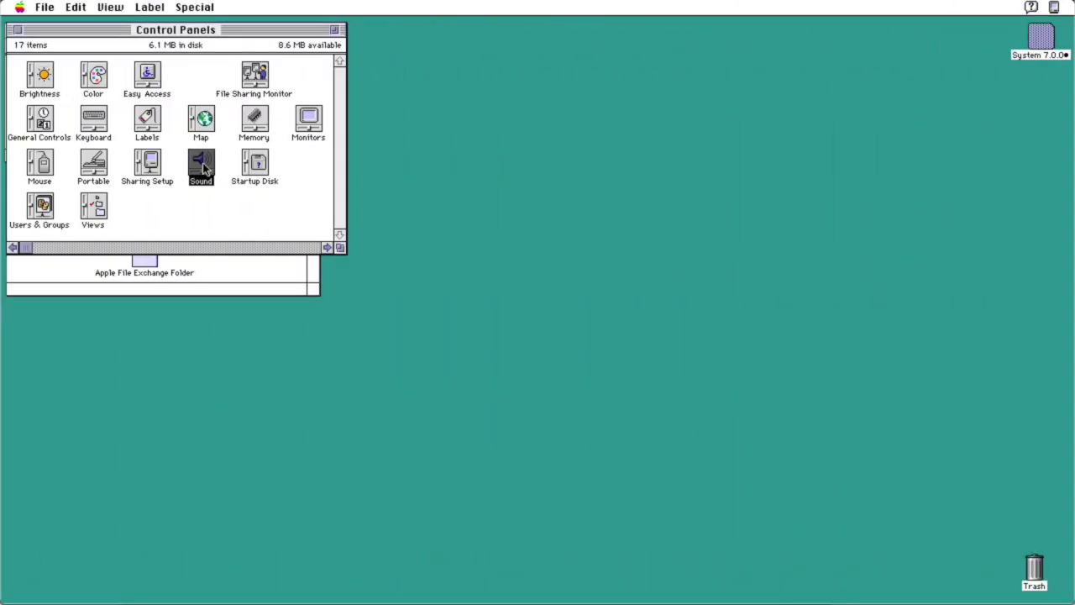
# Open the Sound control panel and play the alert sounds Quack, Indigo, Droplet, Wild Eep, Sosumi and Simple Beep in turn
pyautogui.doubleClick(202, 166)
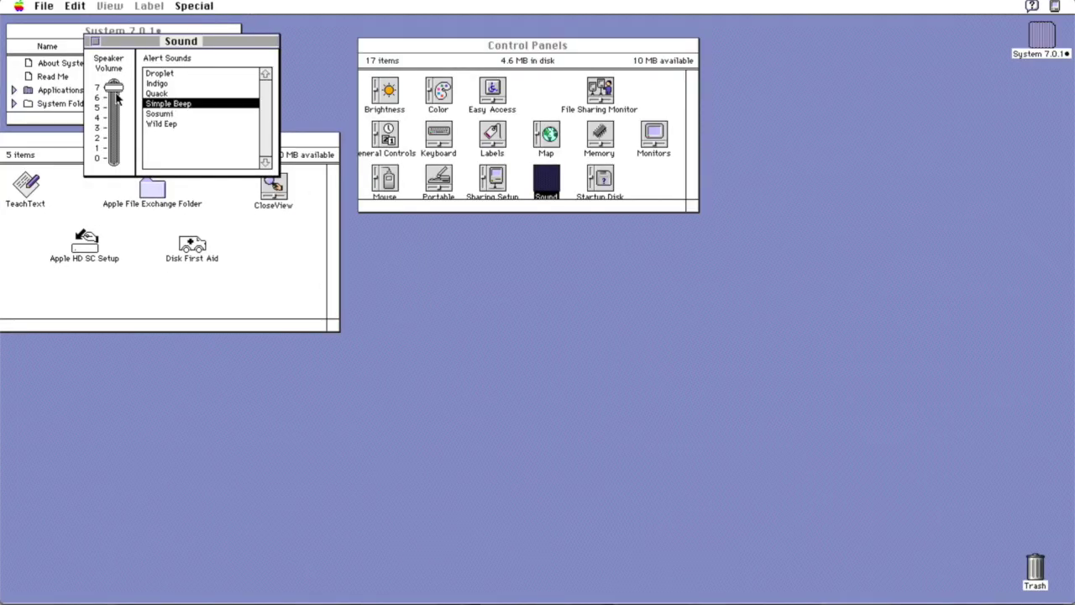
pyautogui.moveTo(115, 92); pyautogui.dragTo(115, 92)
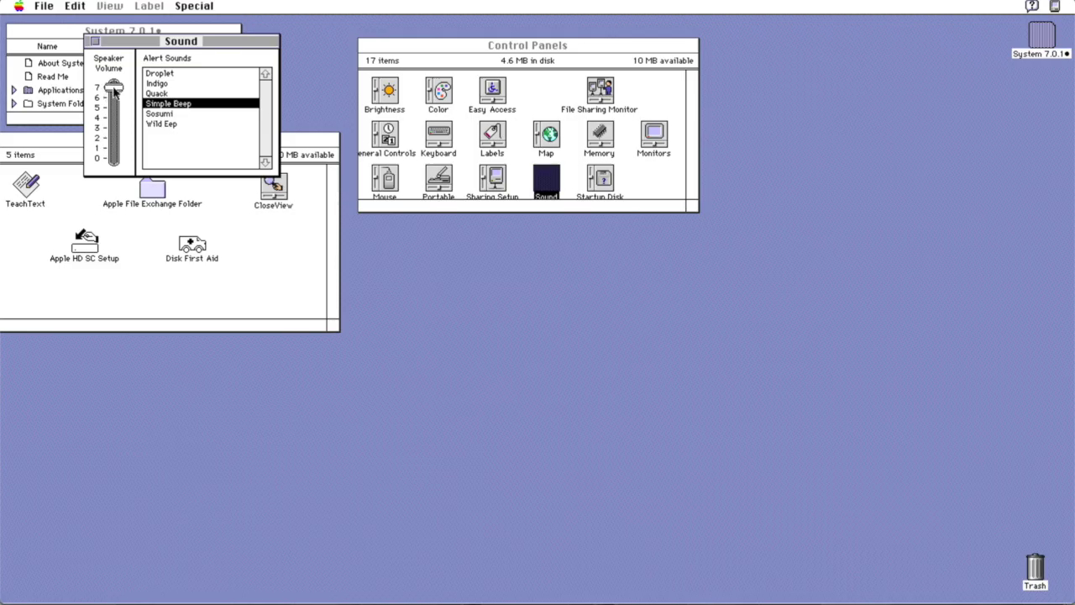
pyautogui.click(163, 95)
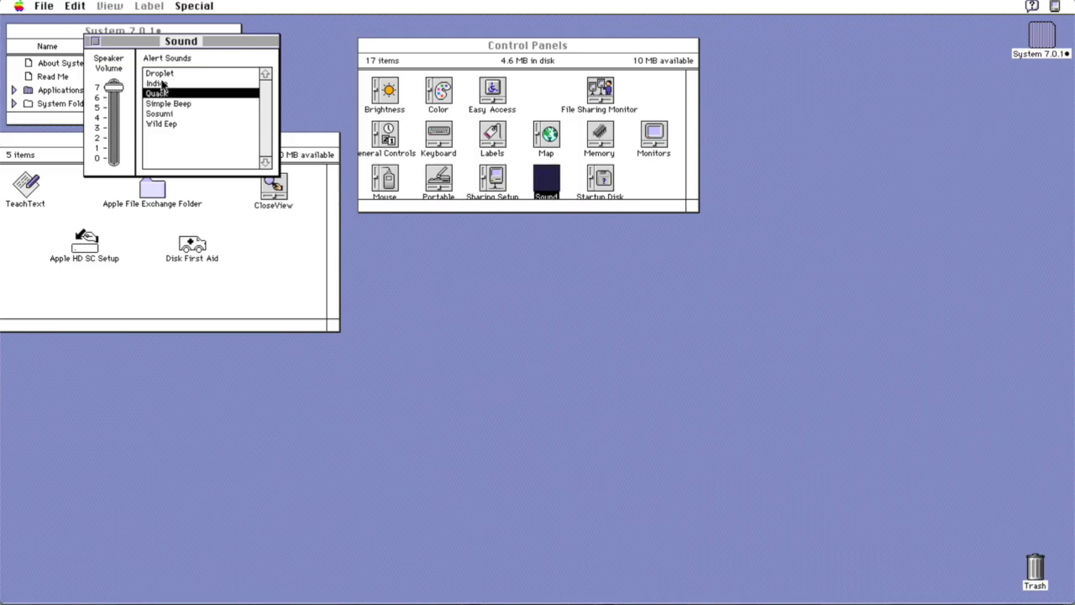
pyautogui.click(164, 84)
pyautogui.click(170, 74)
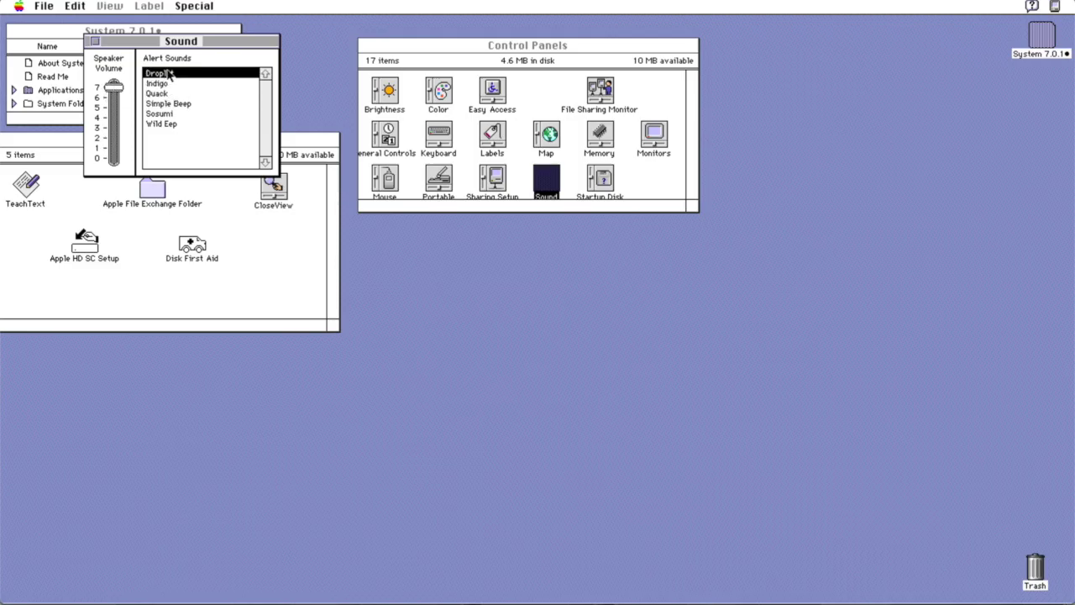
pyautogui.click(164, 124)
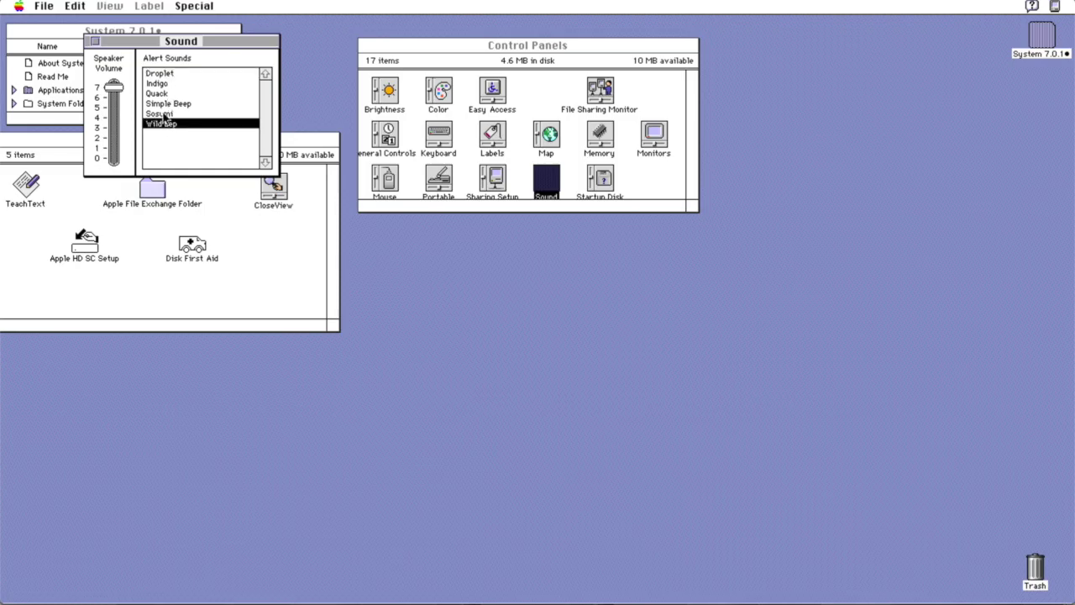
pyautogui.click(165, 114)
pyautogui.click(174, 105)
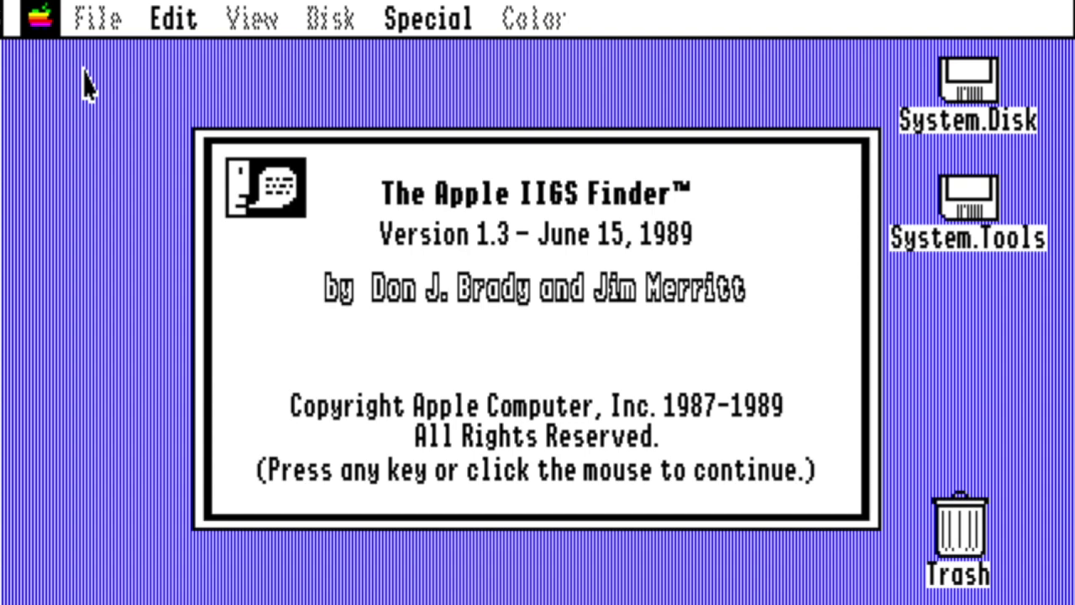
# Dismiss the Apple IIGS Finder version information and raise the volume by five steps in the Control Panel's Sound settings
pyautogui.click(87, 84)
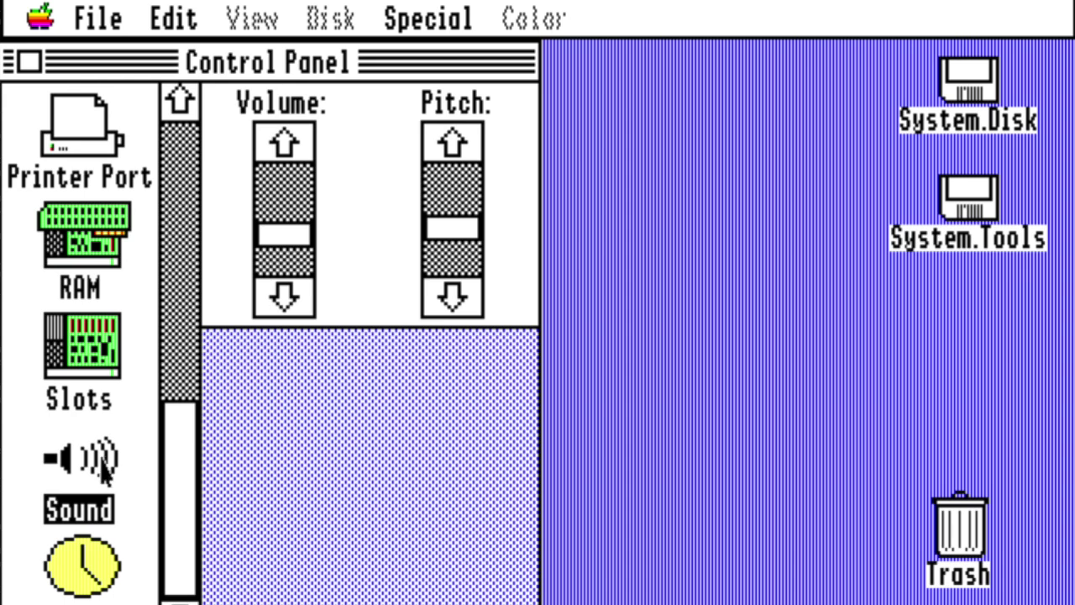
pyautogui.click(284, 144)
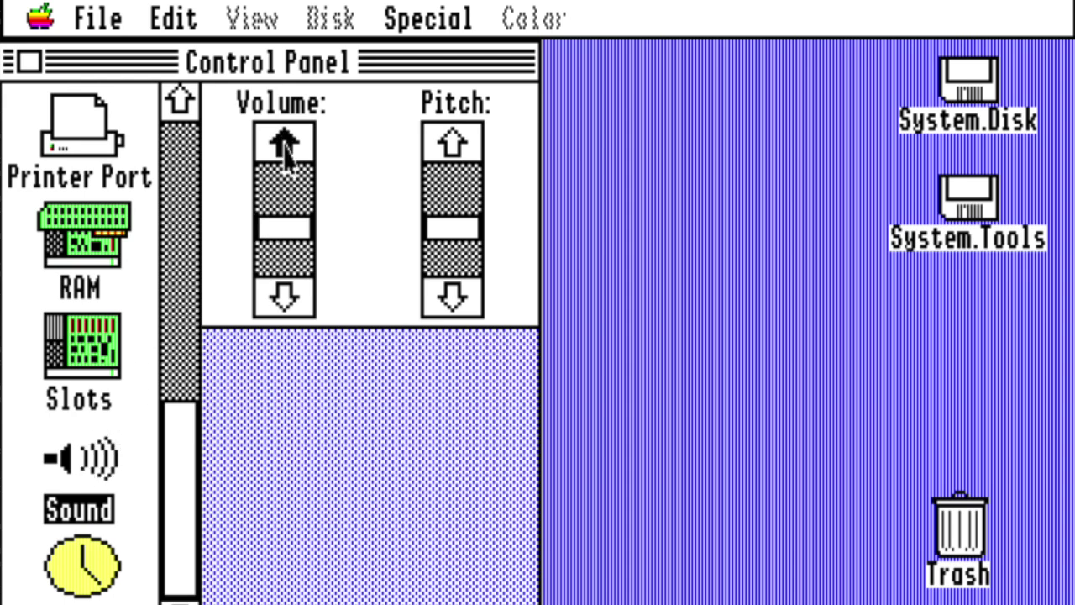
pyautogui.click(284, 145)
pyautogui.click(284, 145)
pyautogui.click(284, 144)
pyautogui.click(284, 144)
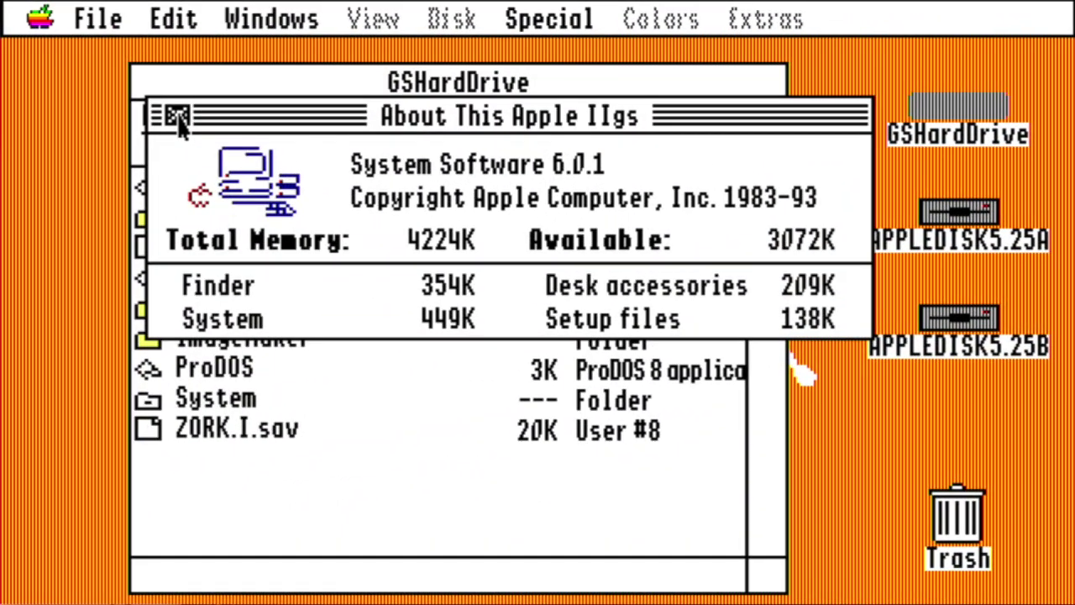
# Close the About This Apple IIgs information and open the Control Panels desk accessory
pyautogui.click(177, 116)
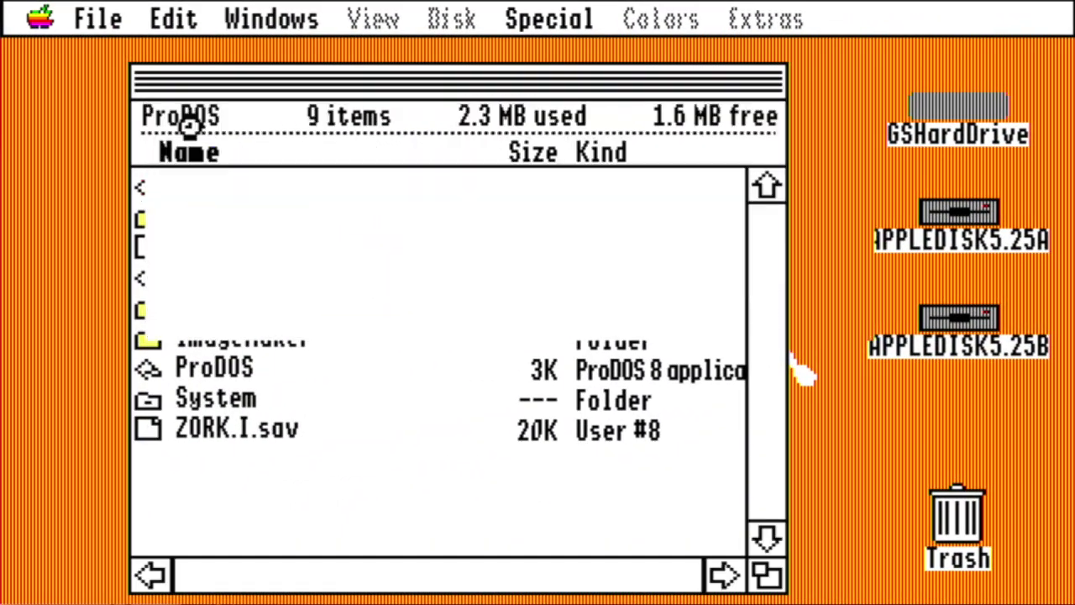
pyautogui.click(42, 19)
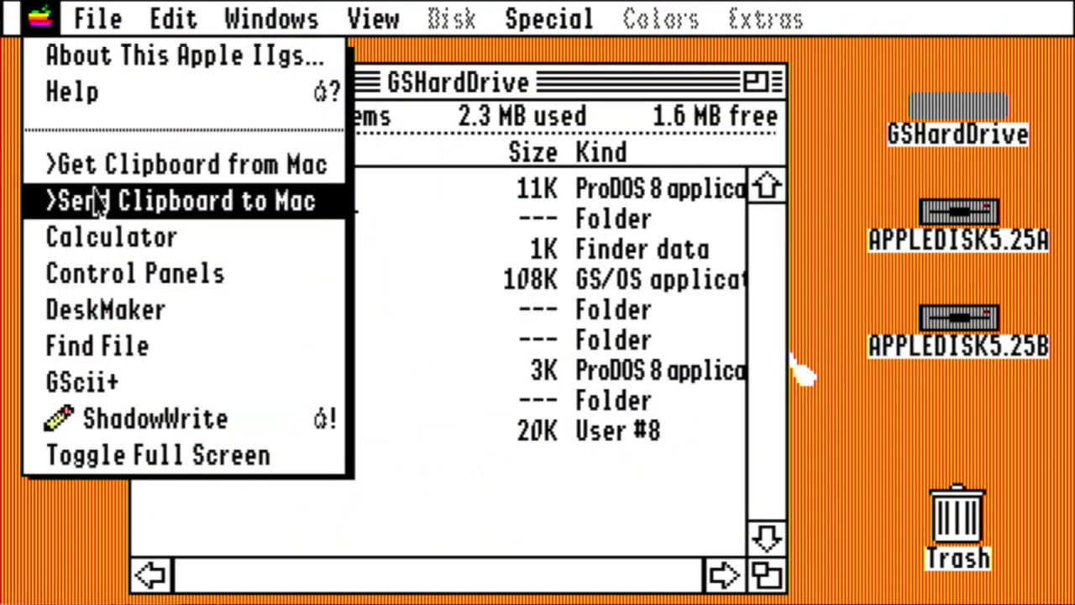
pyautogui.click(92, 273)
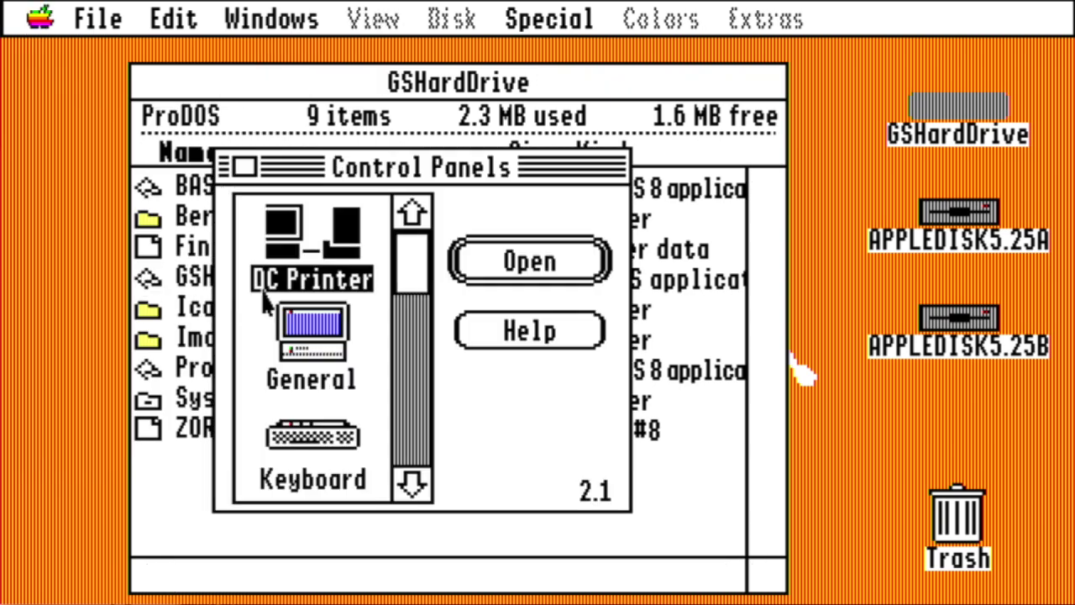
# Open the Sound control panel from the Apple IIGS Control Panels list
pyautogui.click(415, 389)
pyautogui.click(415, 413)
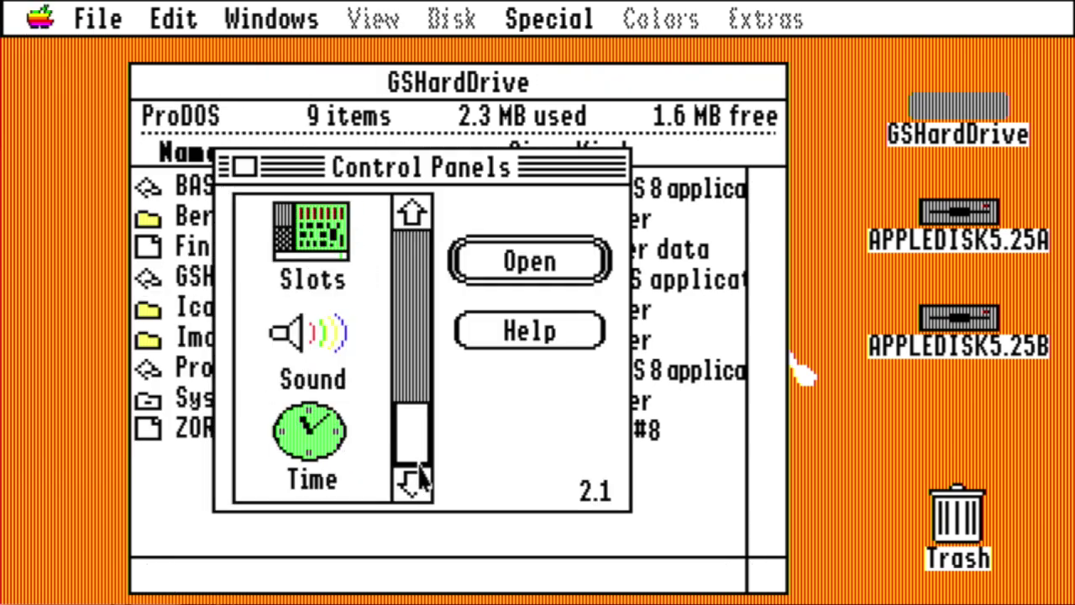
pyautogui.click(315, 336)
pyautogui.click(499, 273)
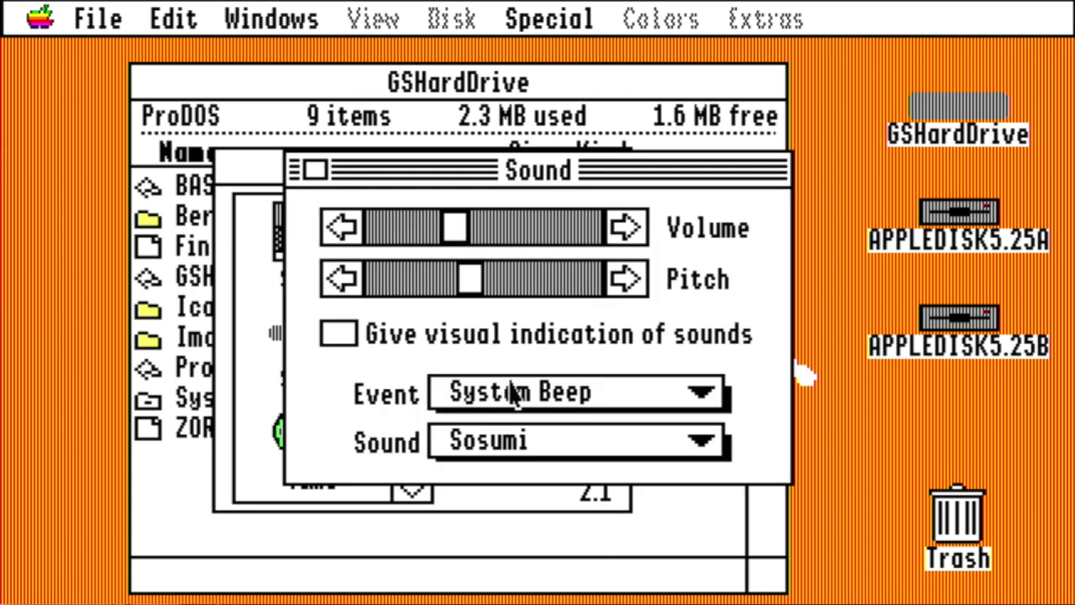
# Try the Ahh sound for the System Beep event, set it to SimpleBeep and close the Sound control panel
pyautogui.moveTo(510, 450); pyautogui.dragTo(518, 117)
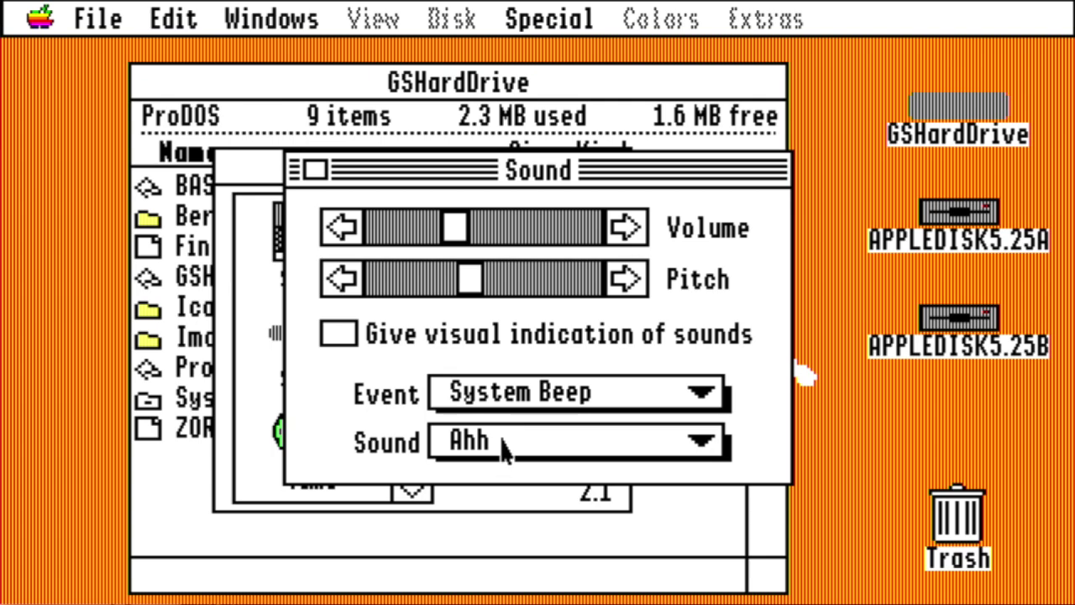
pyautogui.moveTo(506, 446); pyautogui.dragTo(552, 309)
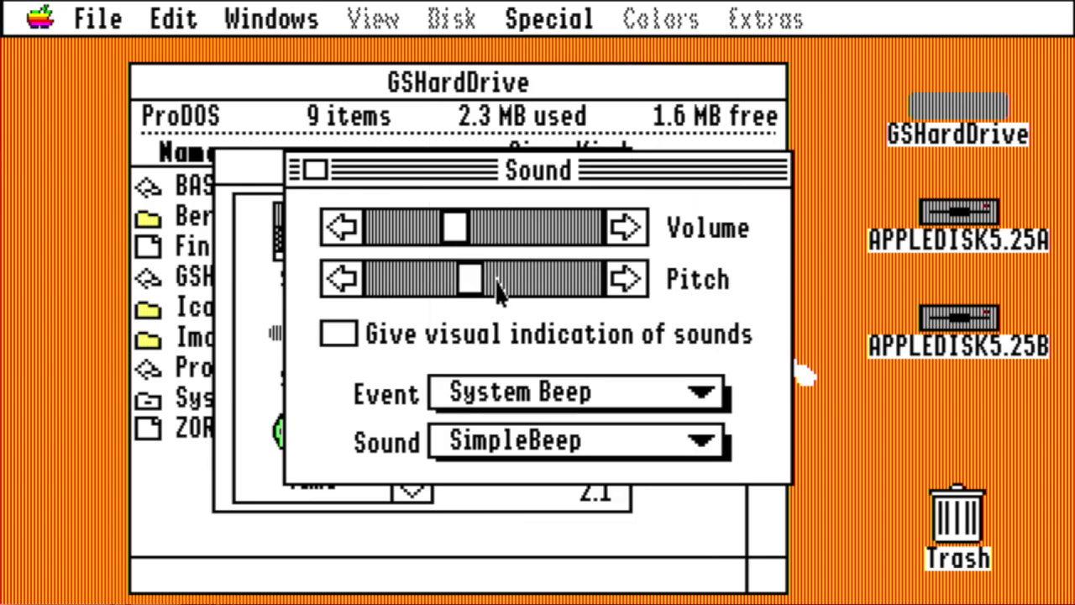
pyautogui.click(316, 170)
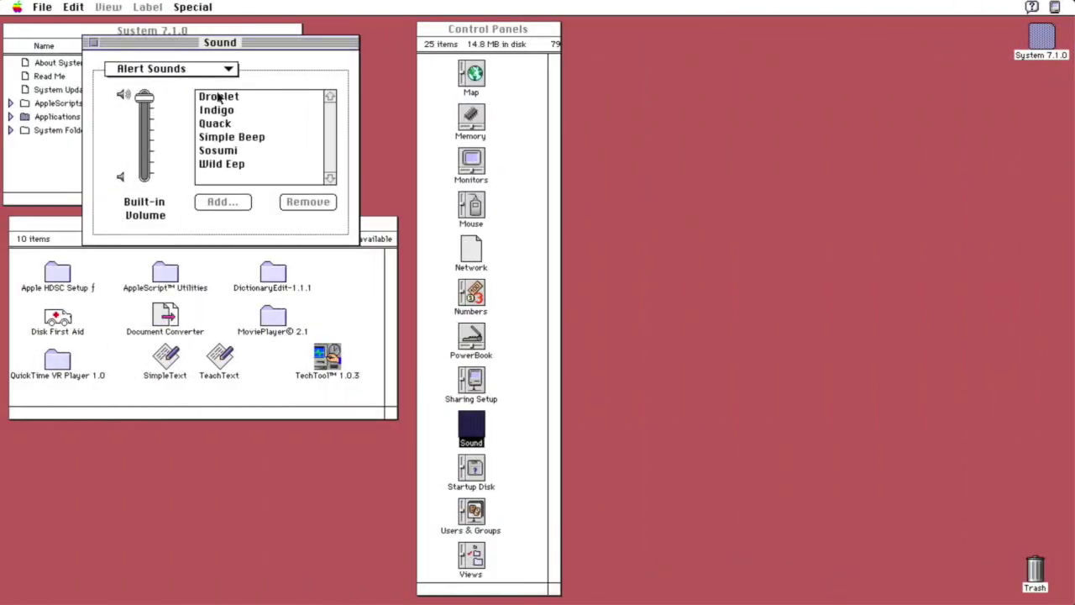
# Play the Droplet alert sound in System 7.1.0, and Indigo and Quack in System 7.1P6
pyautogui.click(227, 96)
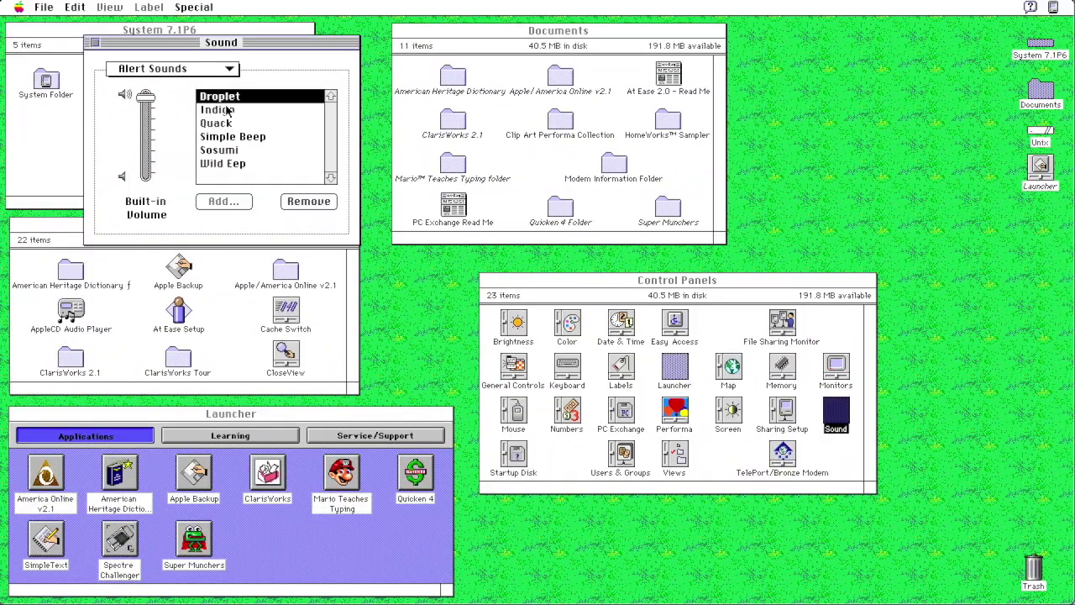
pyautogui.click(224, 111)
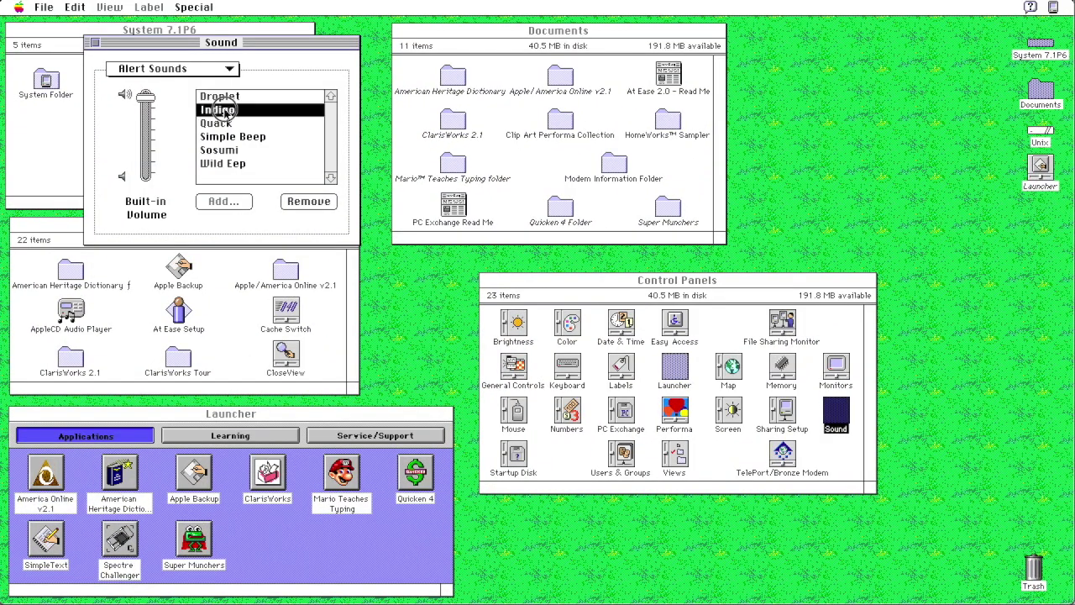
pyautogui.click(225, 123)
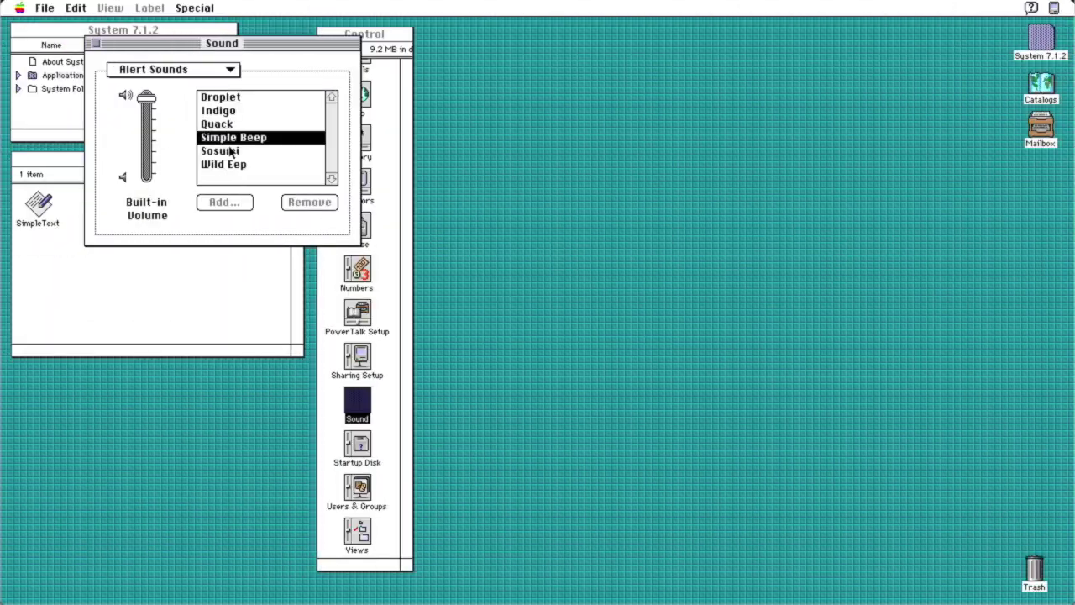
# Play the alert sounds Sosumi, Wild Eep and Simple Beep in the System 7.1.2 Sound control panel
pyautogui.click(232, 152)
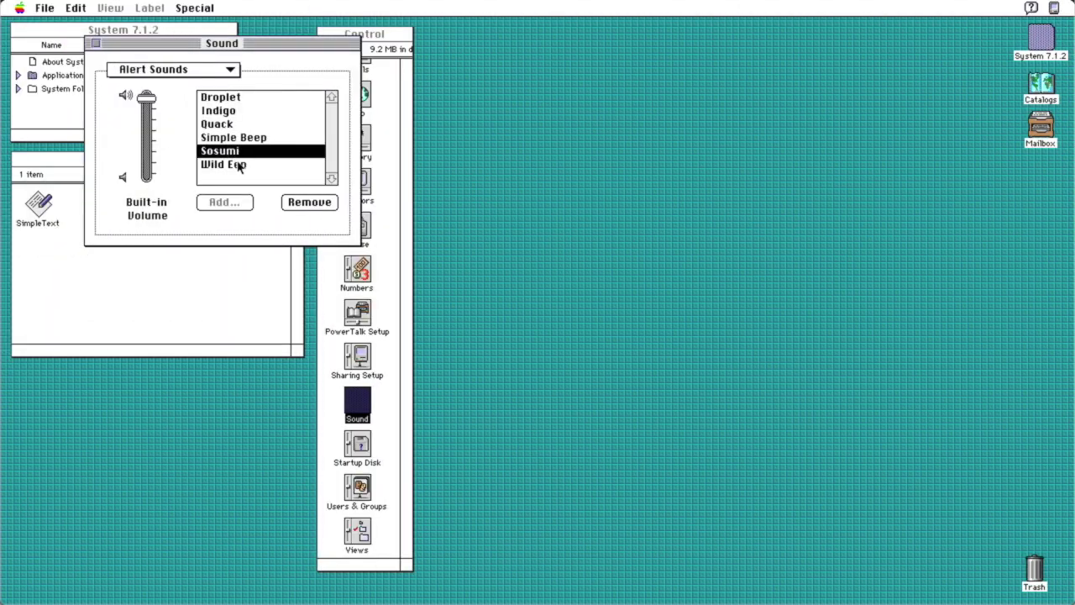
pyautogui.click(240, 165)
pyautogui.click(247, 139)
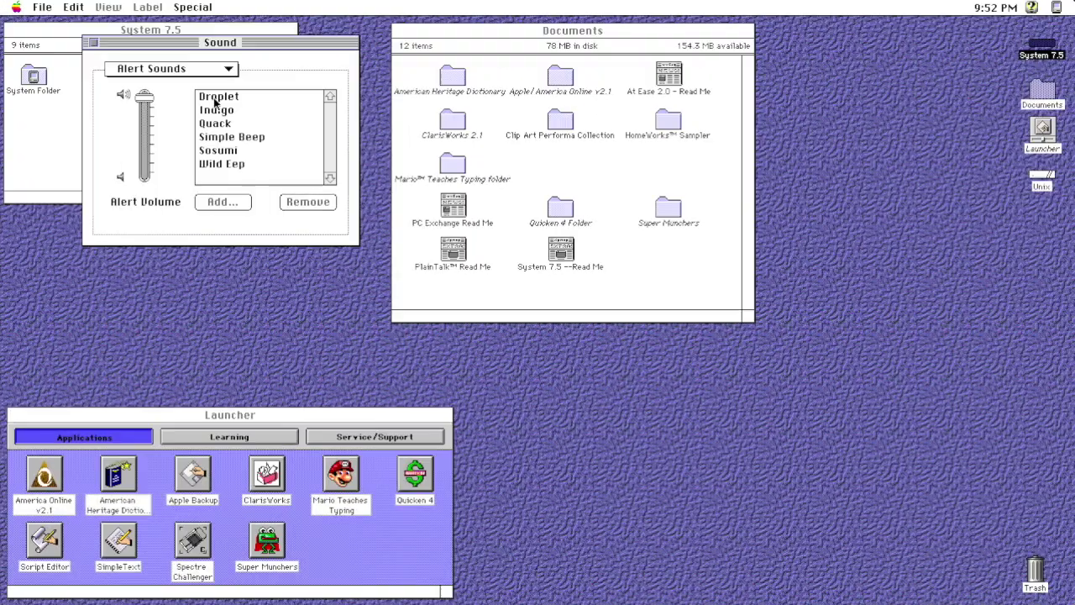
# Play the alert sounds Droplet, Indigo and Quack in System 7.5, and Sosumi in System 7.5.1
pyautogui.click(215, 99)
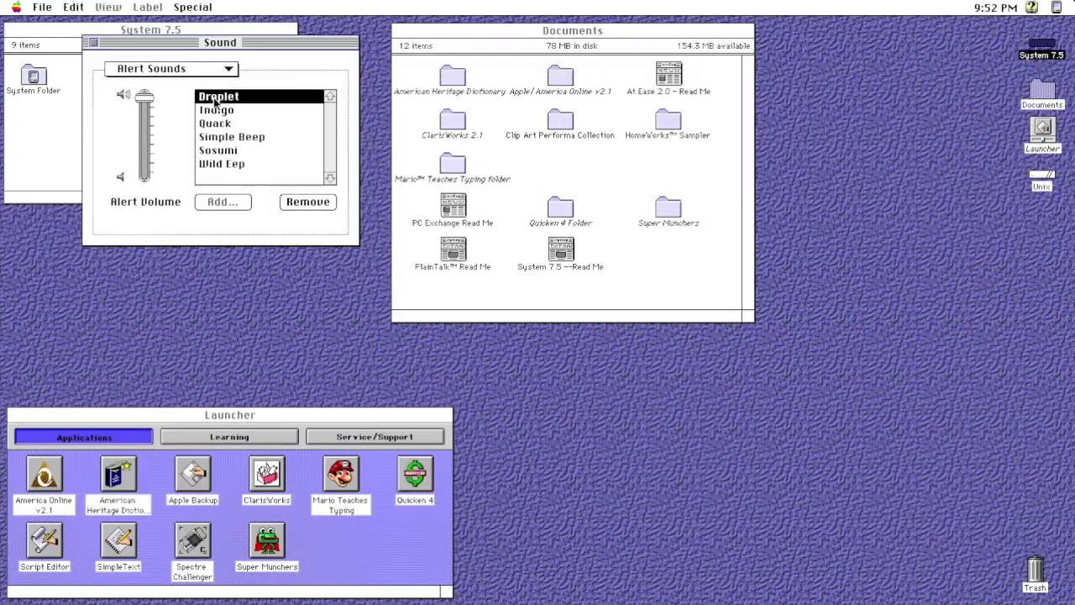
pyautogui.click(216, 110)
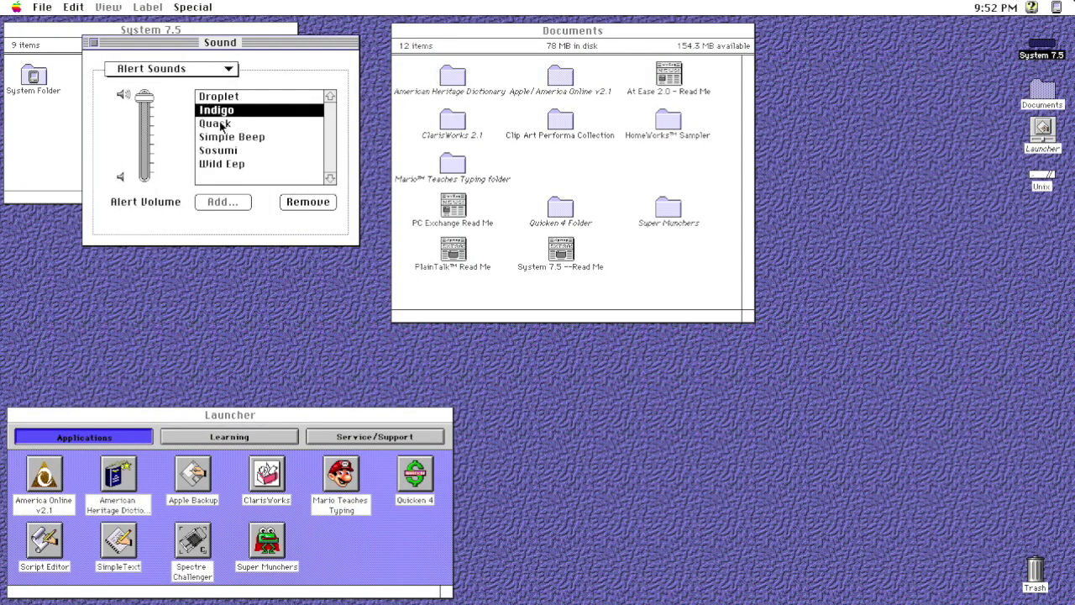
pyautogui.click(217, 123)
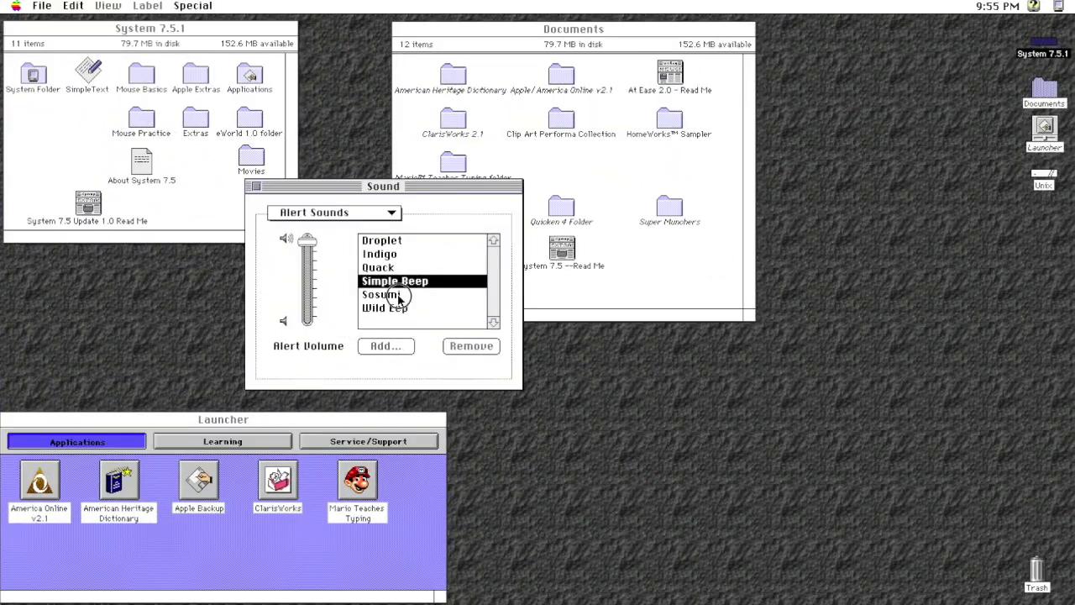
pyautogui.click(399, 298)
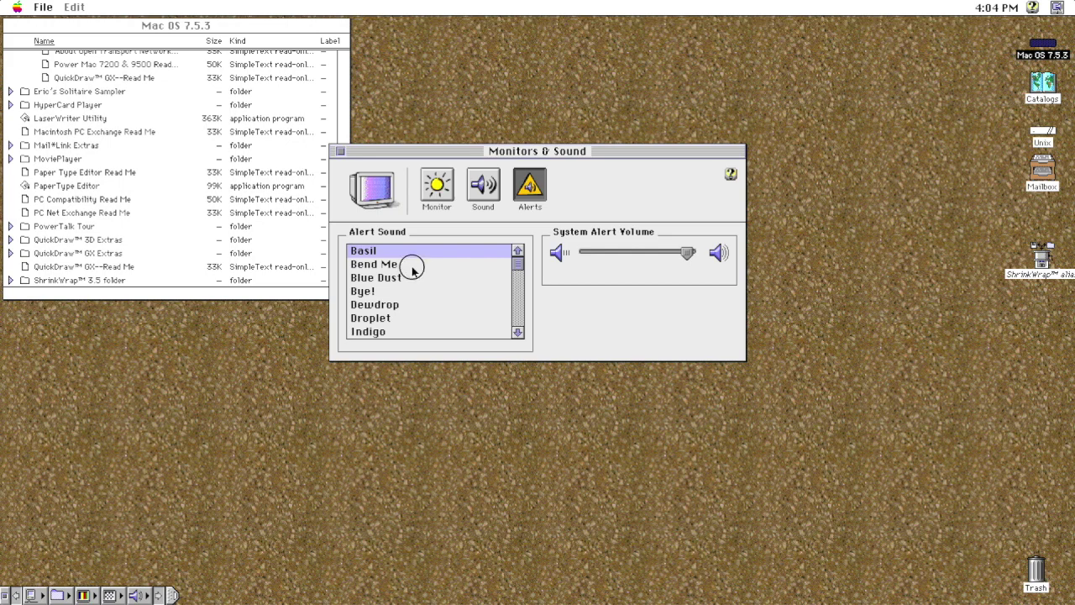
# Play the Mac OS 7.5.3 alert sounds Bend Me, Blue Dust, Bye!, Dewdrop, Droplet and Indigo in turn
pyautogui.click(410, 265)
pyautogui.click(402, 277)
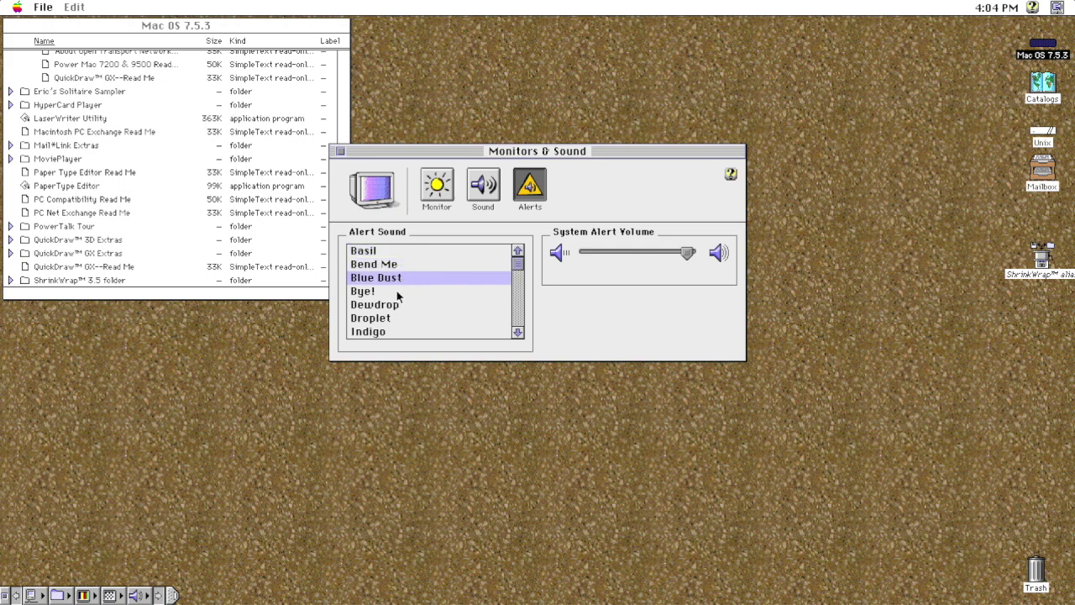
pyautogui.click(398, 291)
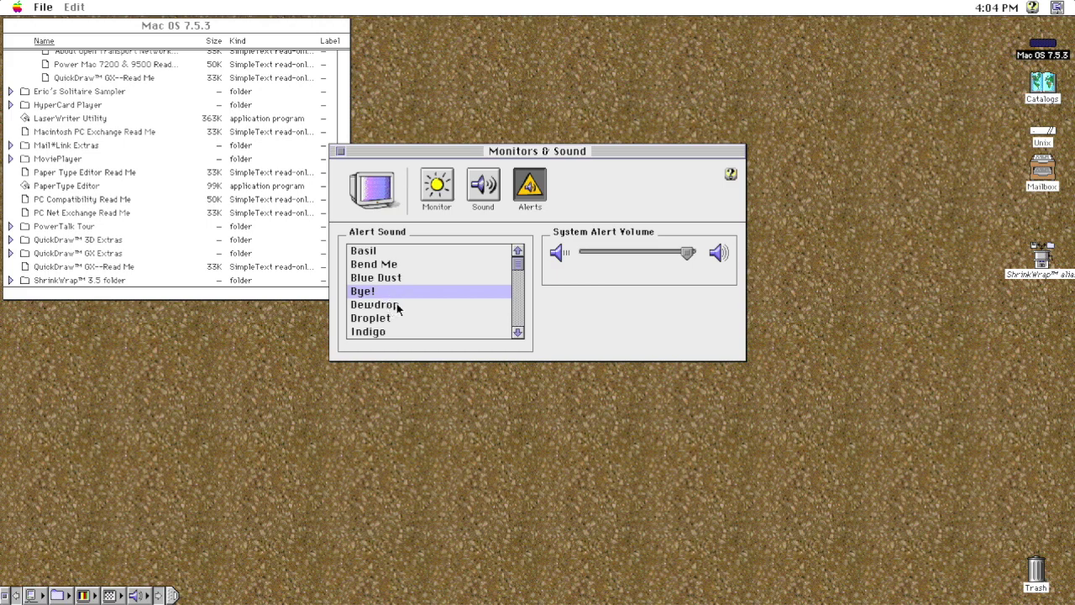
pyautogui.click(399, 306)
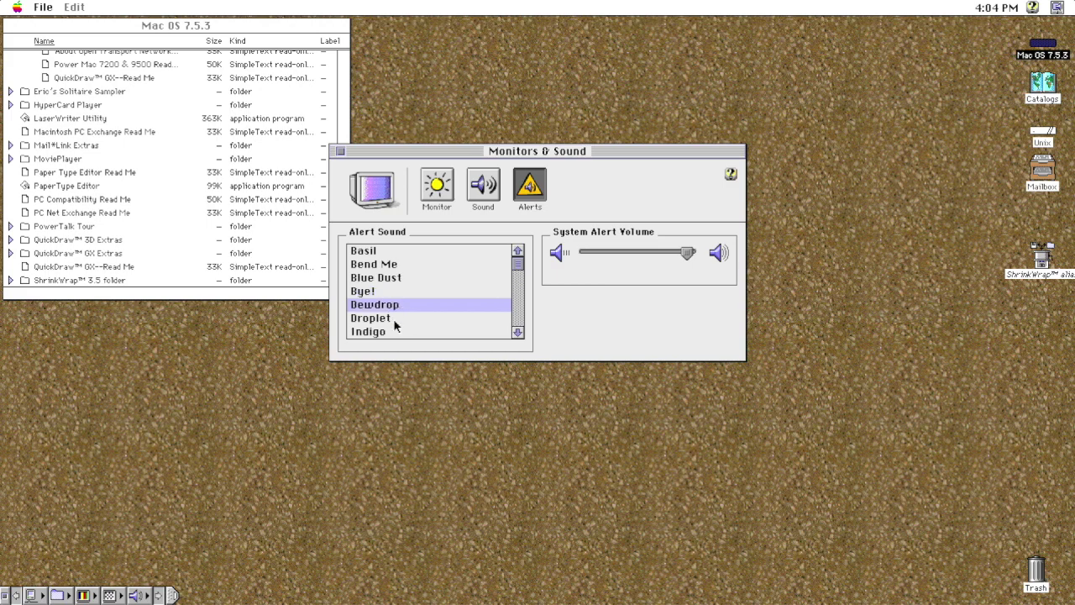
pyautogui.click(395, 323)
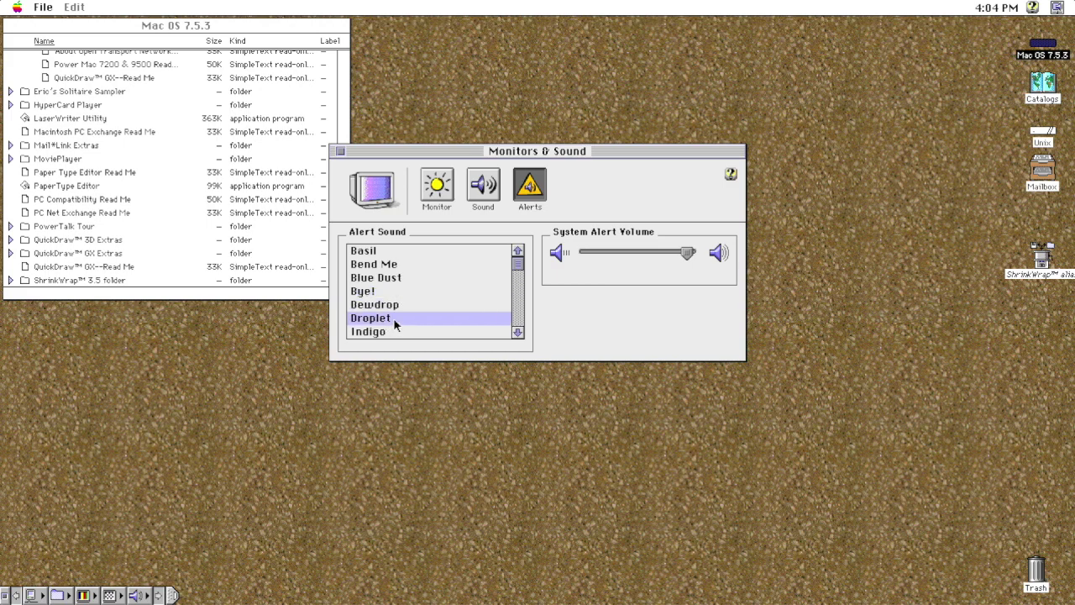
pyautogui.click(392, 332)
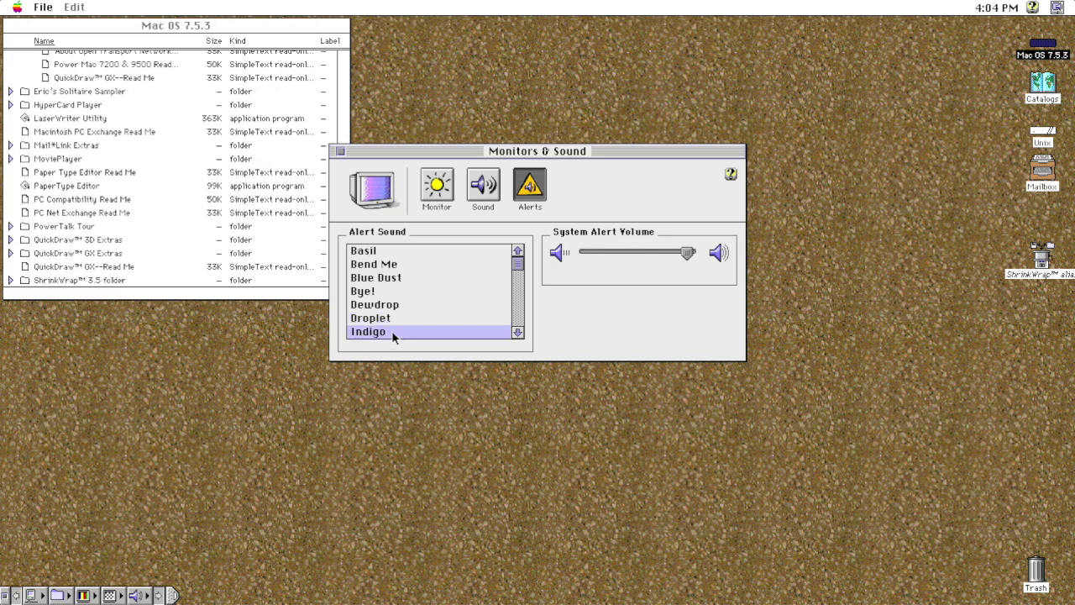
# Play the Mac OS 7.5.3 alert sounds Jacaranda, Natal, Quack, Ryan's Hope, Sheet and Simple Beep in turn
pyautogui.click(520, 306)
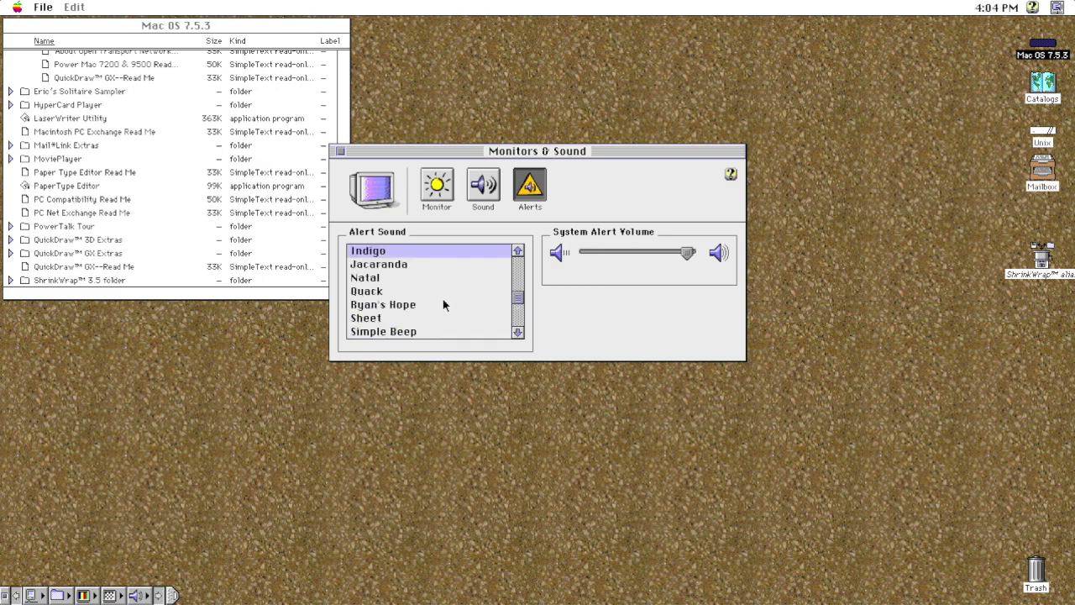
pyautogui.click(386, 265)
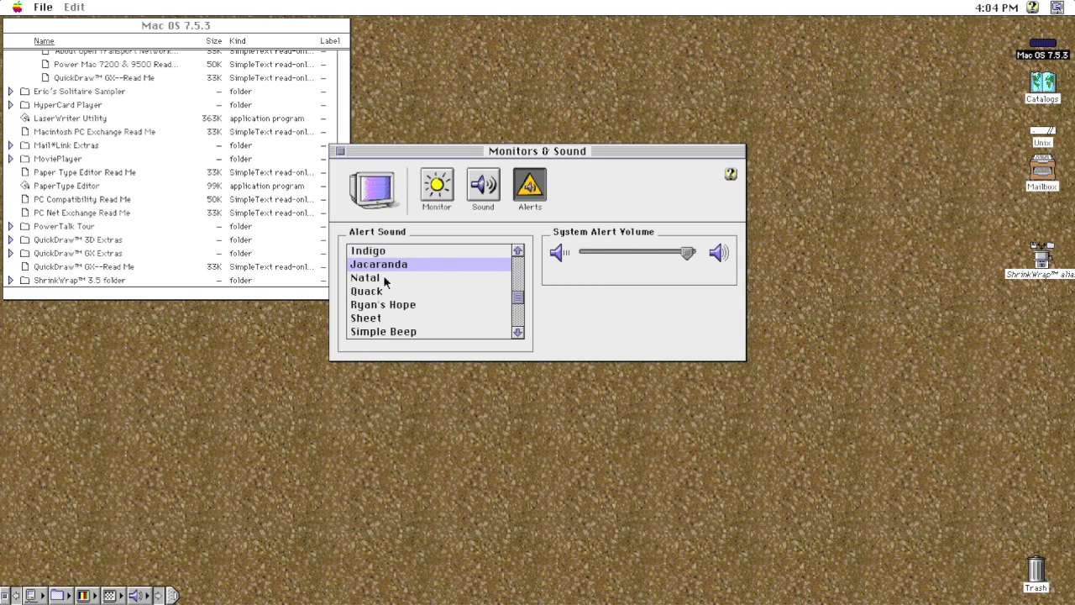
pyautogui.click(385, 279)
pyautogui.click(389, 292)
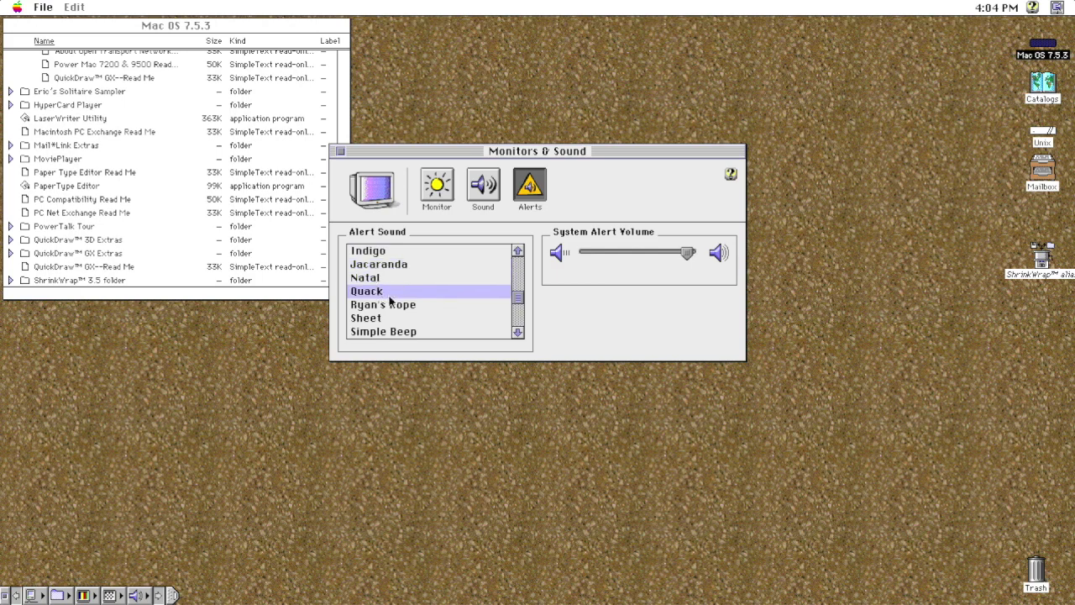
pyautogui.click(391, 306)
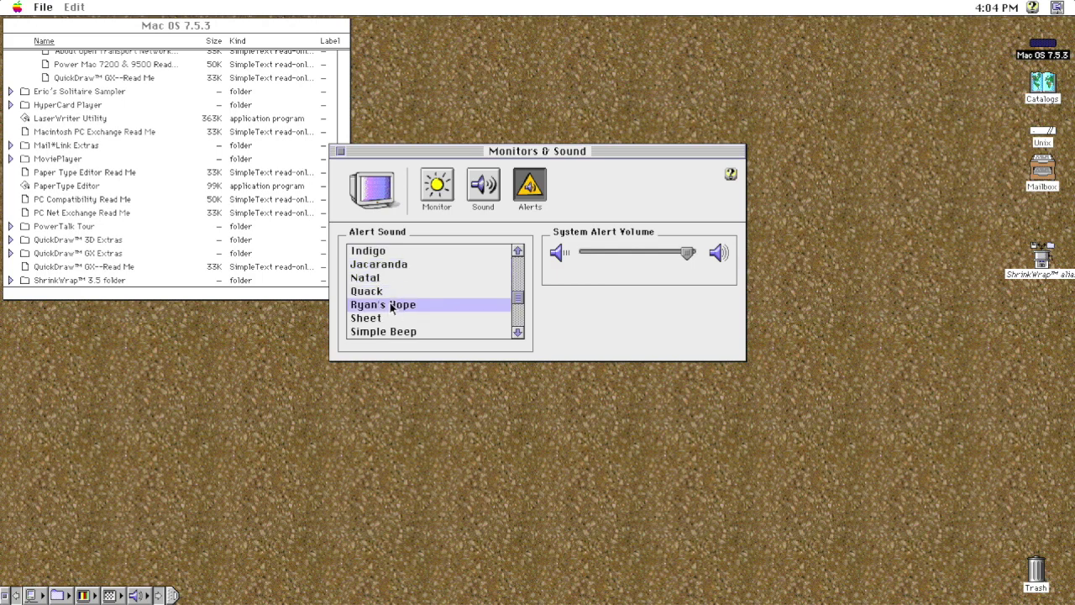
pyautogui.click(391, 320)
pyautogui.click(395, 332)
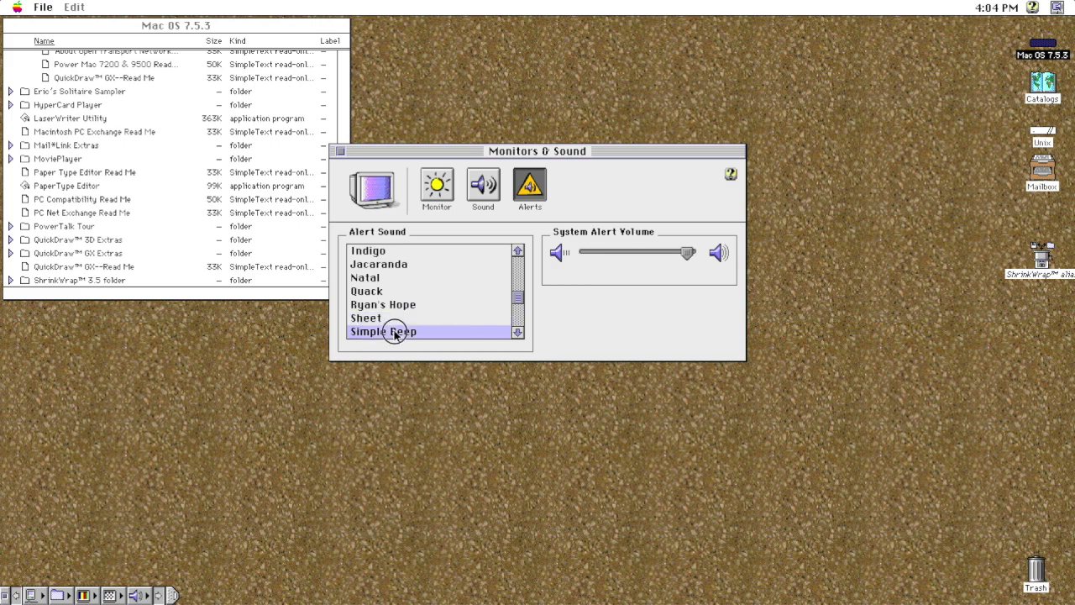
# Play the Mac OS 7.5.3 alert sounds Solly, Sosumi, Transvaal and Wild Eep, and finish on Simple Beep
pyautogui.click(517, 324)
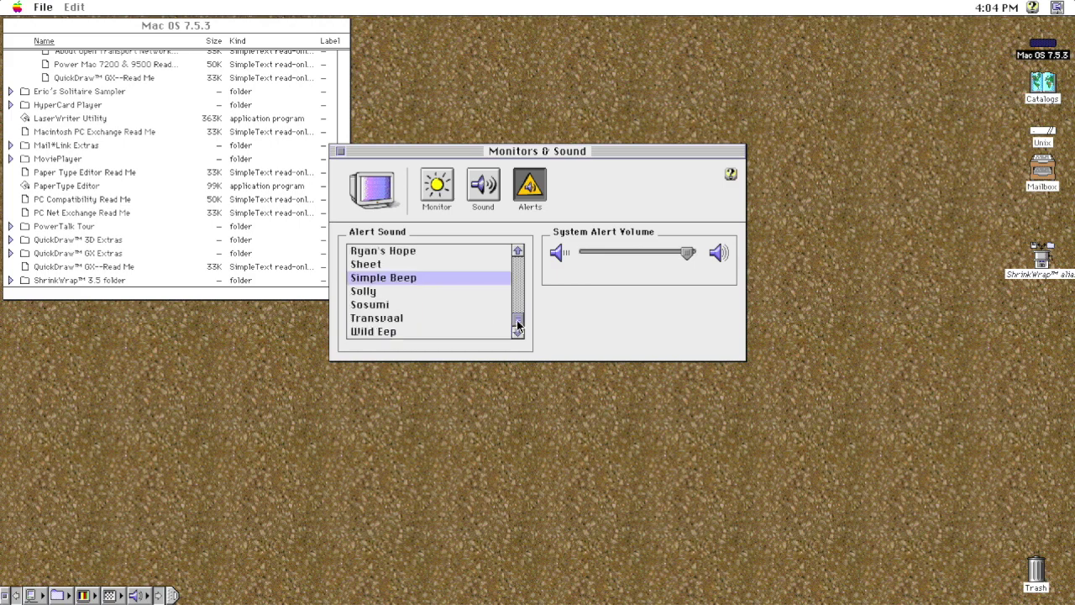
pyautogui.click(399, 290)
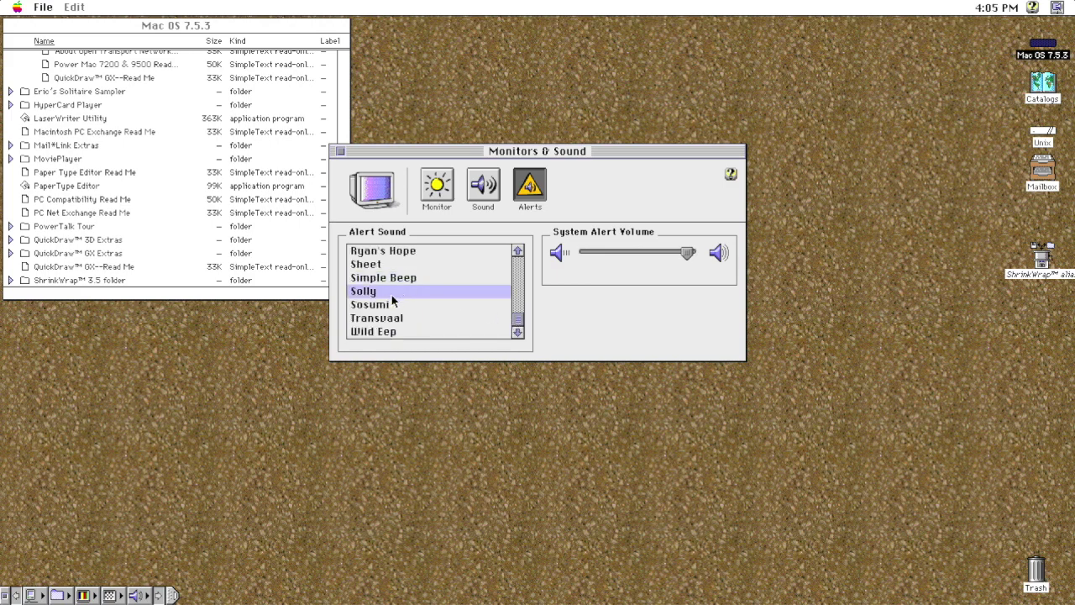
pyautogui.click(389, 305)
pyautogui.click(389, 322)
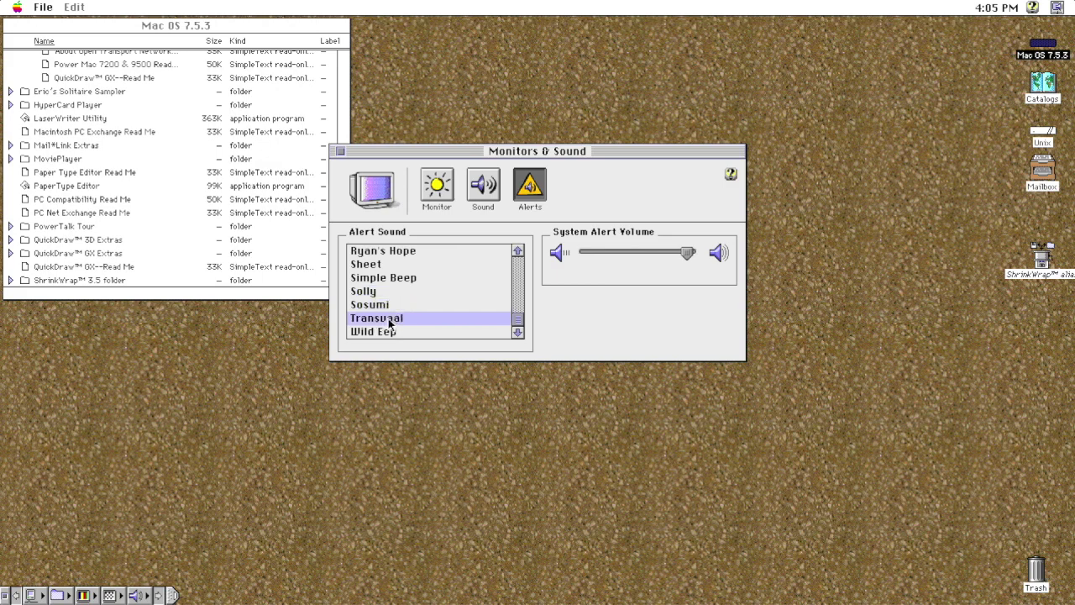
pyautogui.click(390, 333)
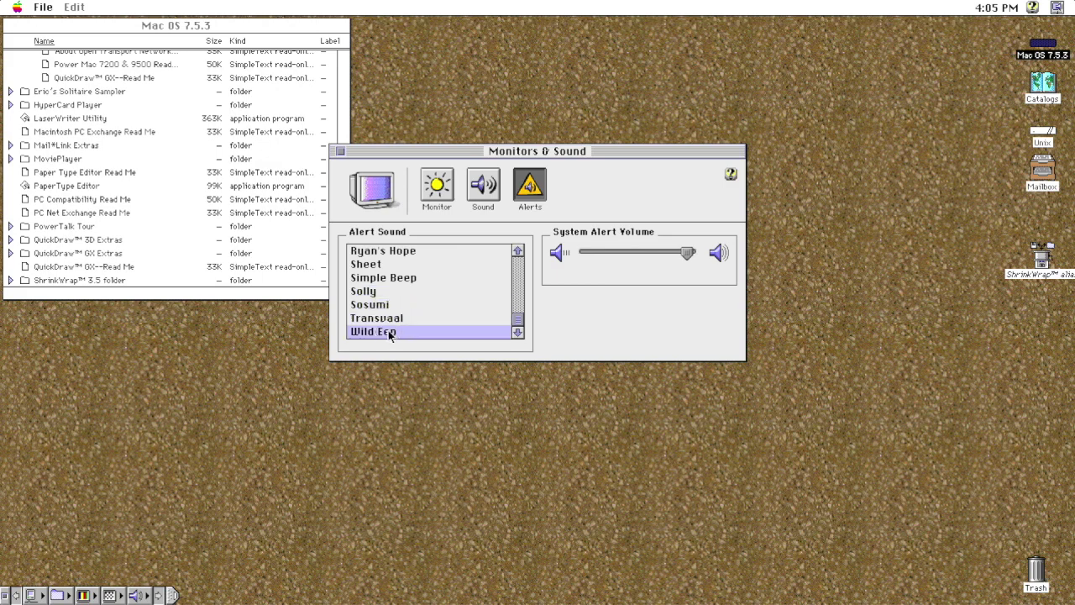
pyautogui.click(408, 279)
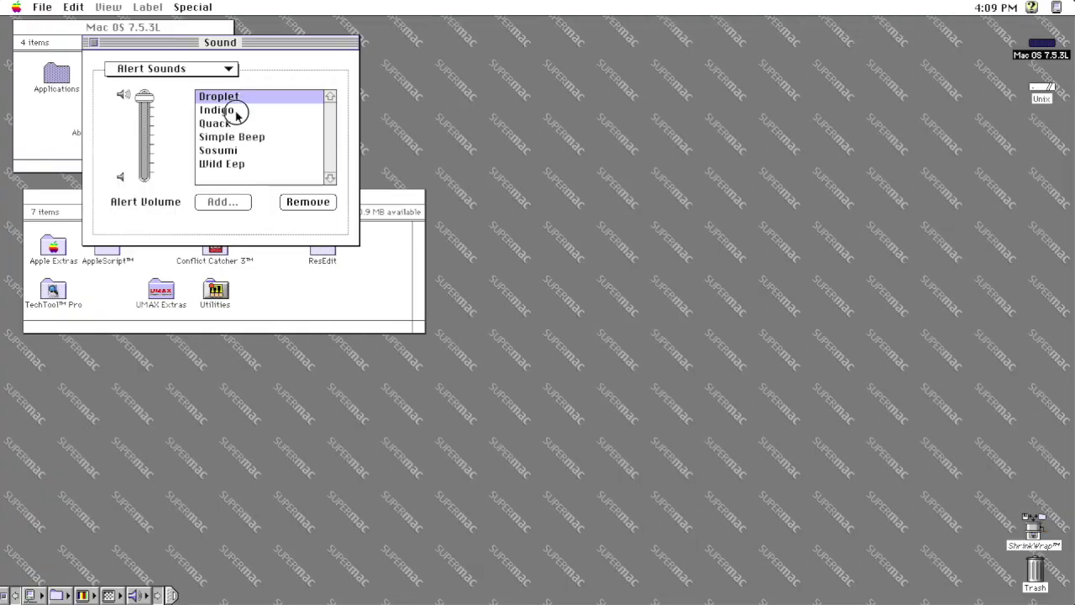
# Play the alert sounds Indigo, Quack, Sosumi, Wild Eep and Simple Beep in the Mac OS 7.5.3L Sound control panel
pyautogui.click(236, 112)
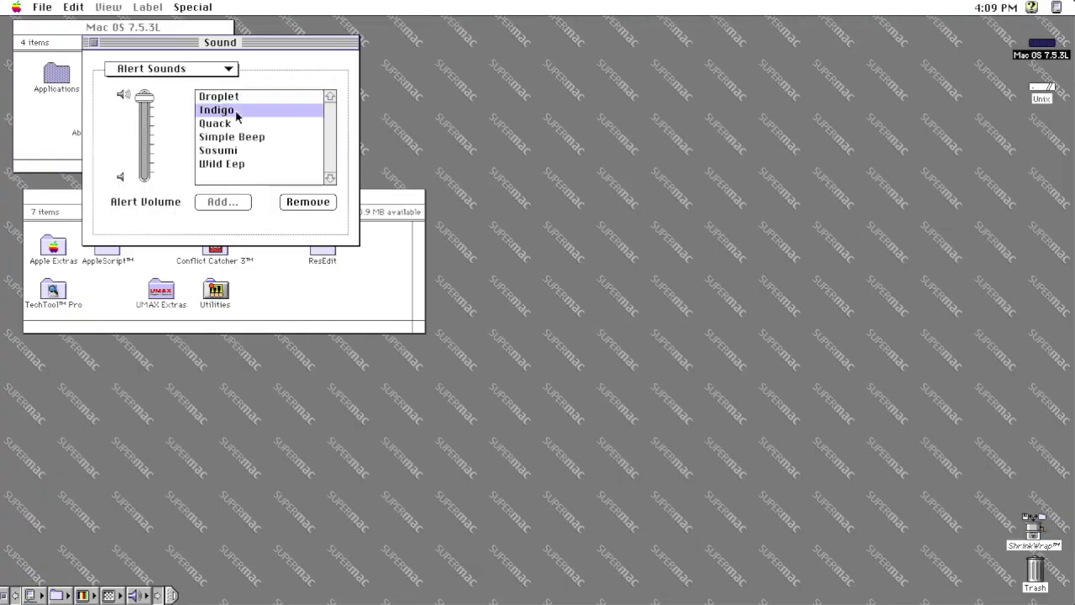
pyautogui.click(234, 123)
pyautogui.click(237, 150)
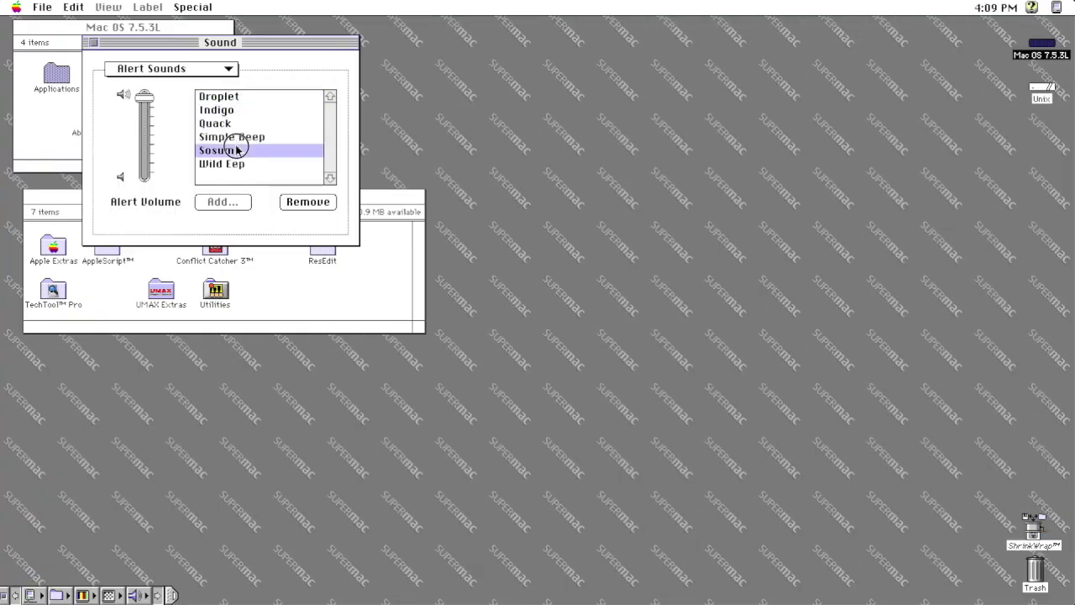
pyautogui.click(237, 165)
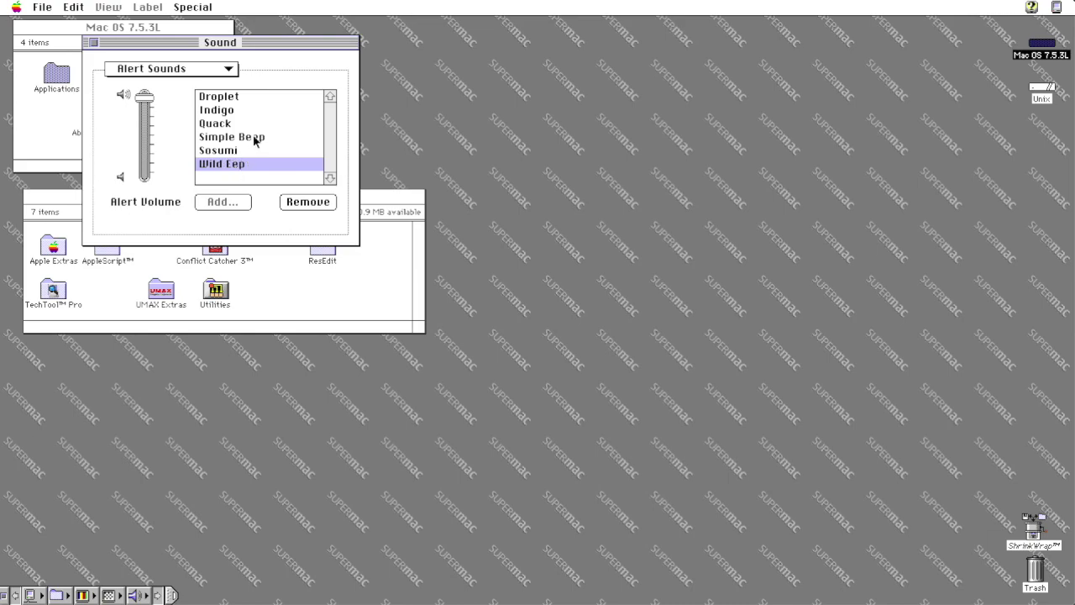
pyautogui.click(255, 138)
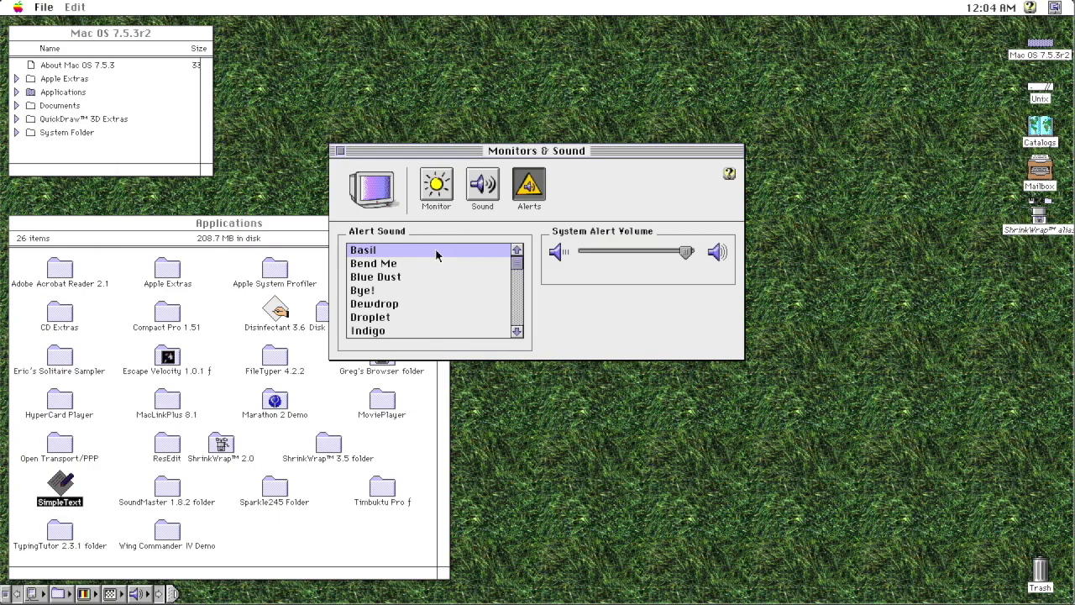
# Play the Mac OS 7.5.3r2 alert sounds Bend Me, Blue Dust, Bye!, Dewdrop, Droplet and Indigo in turn
pyautogui.click(397, 266)
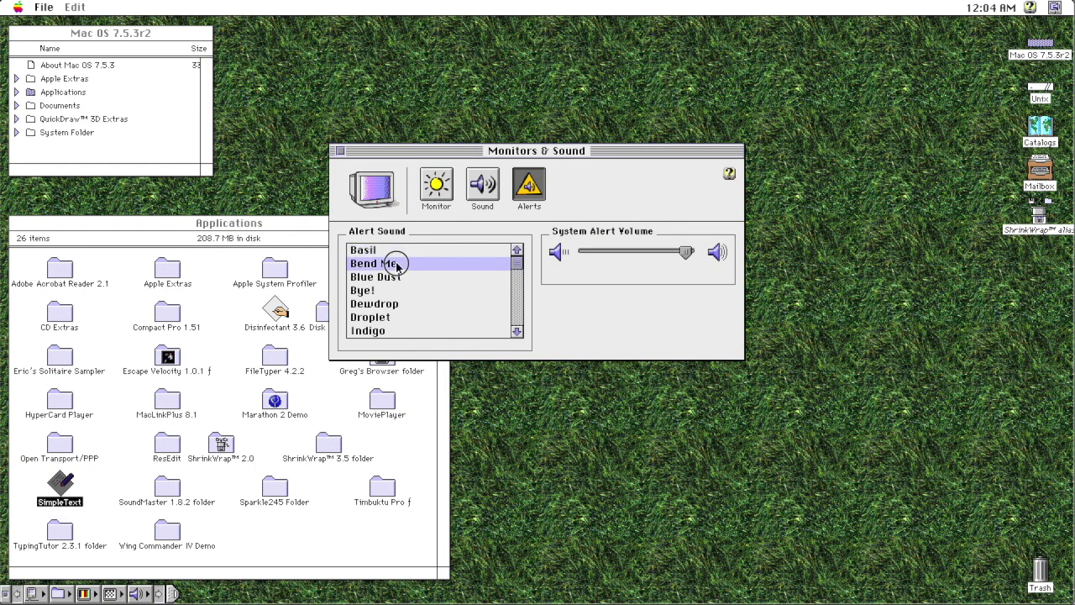
pyautogui.click(403, 278)
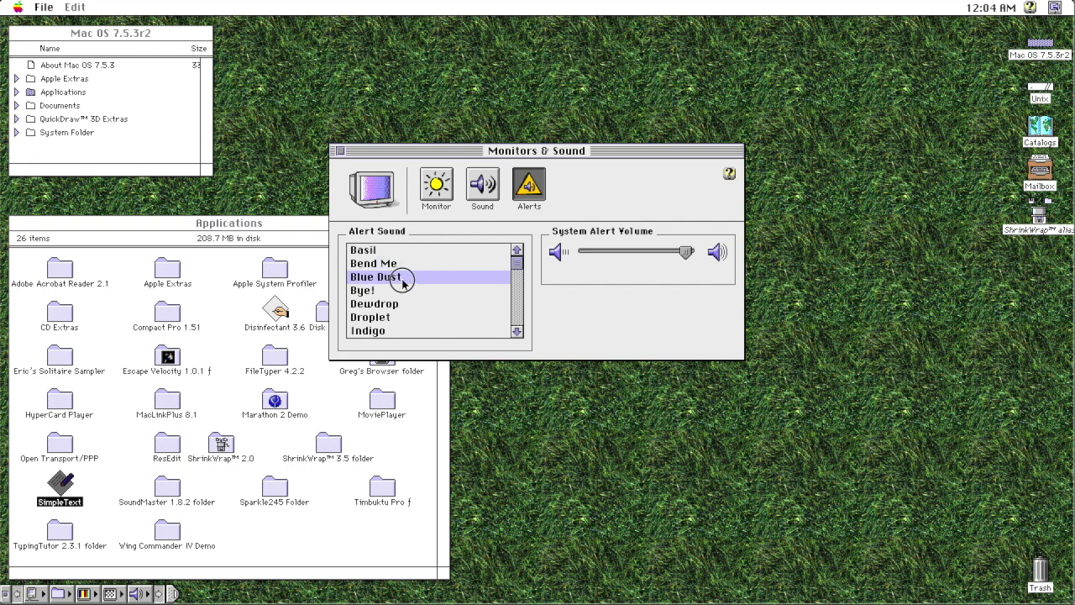
pyautogui.click(402, 292)
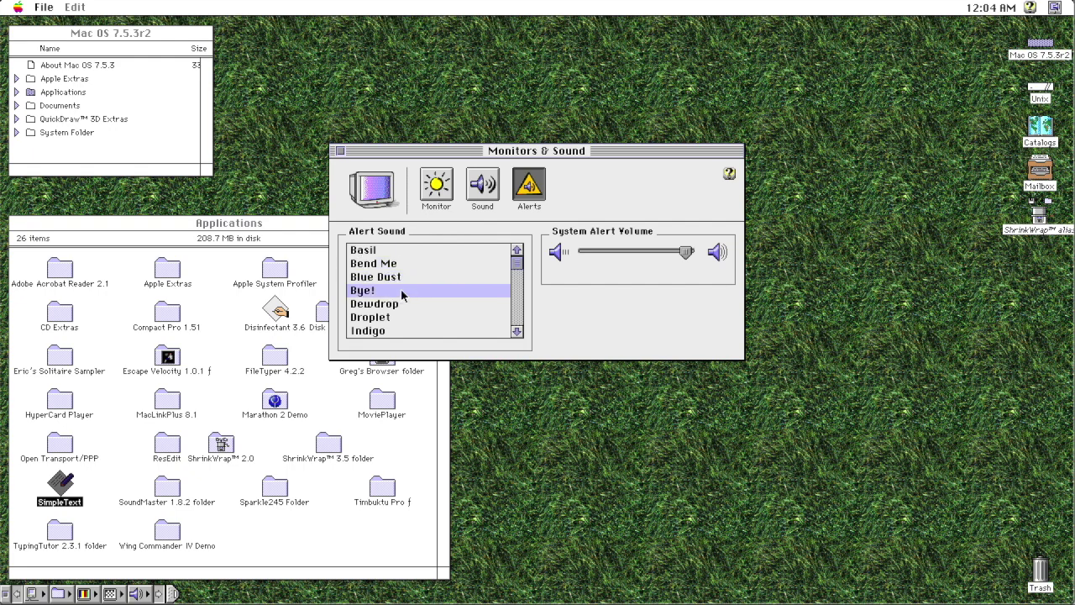
pyautogui.click(402, 305)
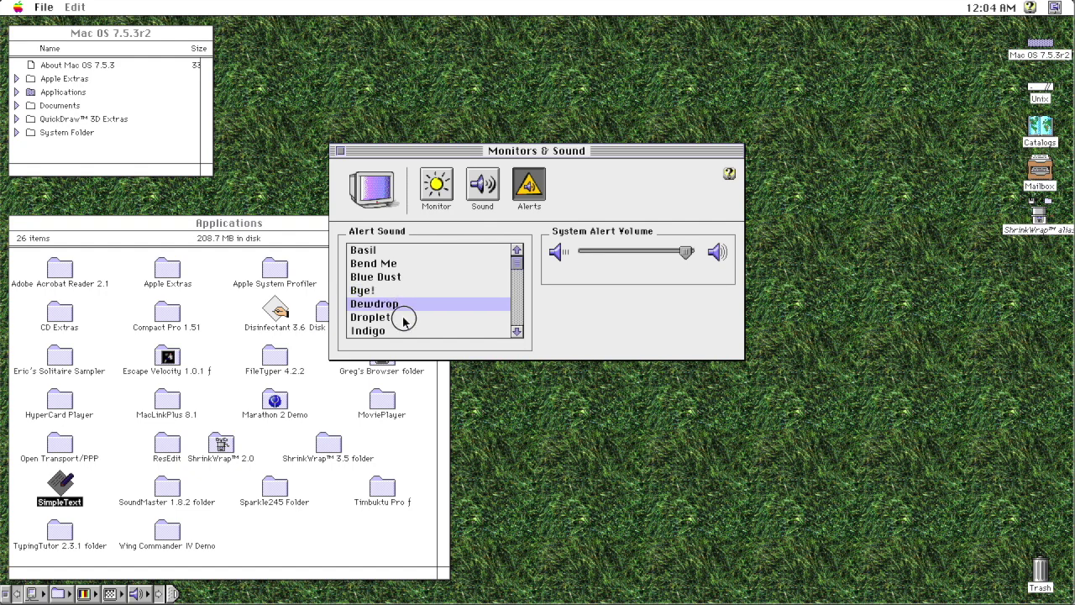
pyautogui.click(402, 318)
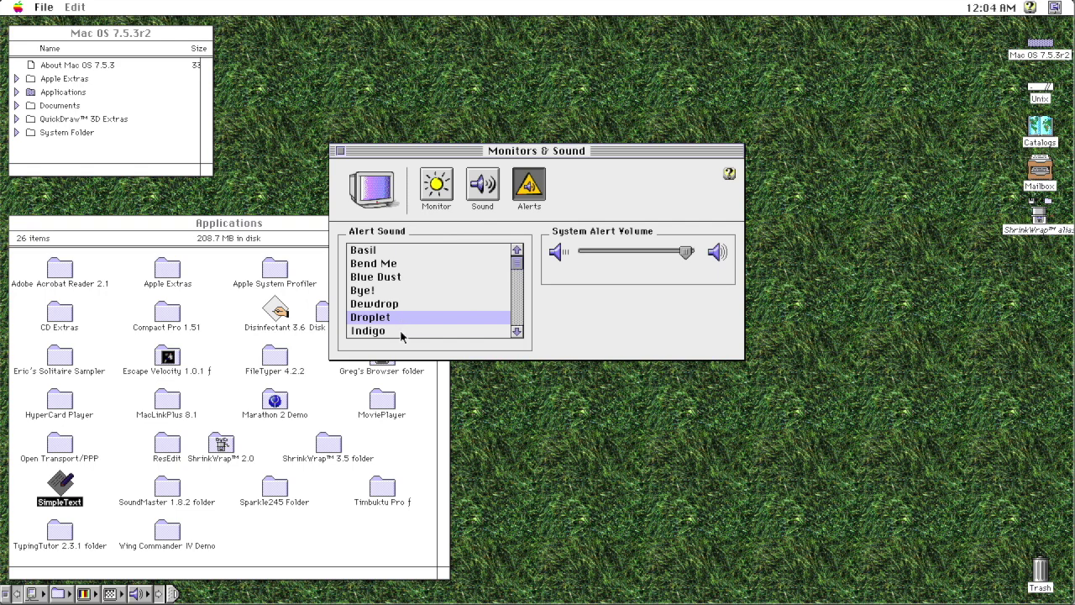
pyautogui.click(400, 330)
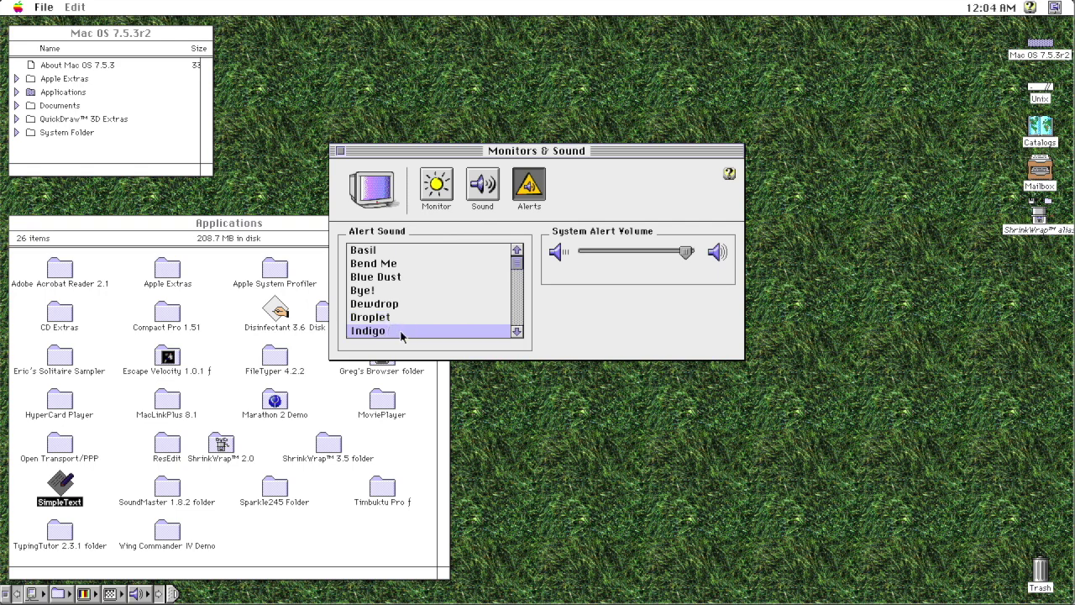
# Play the Mac OS 7.5.3r2 alert sounds Jacaranda, Natal, Quack, Ryan's Hope, Sheet and Simple Beep in turn
pyautogui.click(517, 315)
pyautogui.click(403, 266)
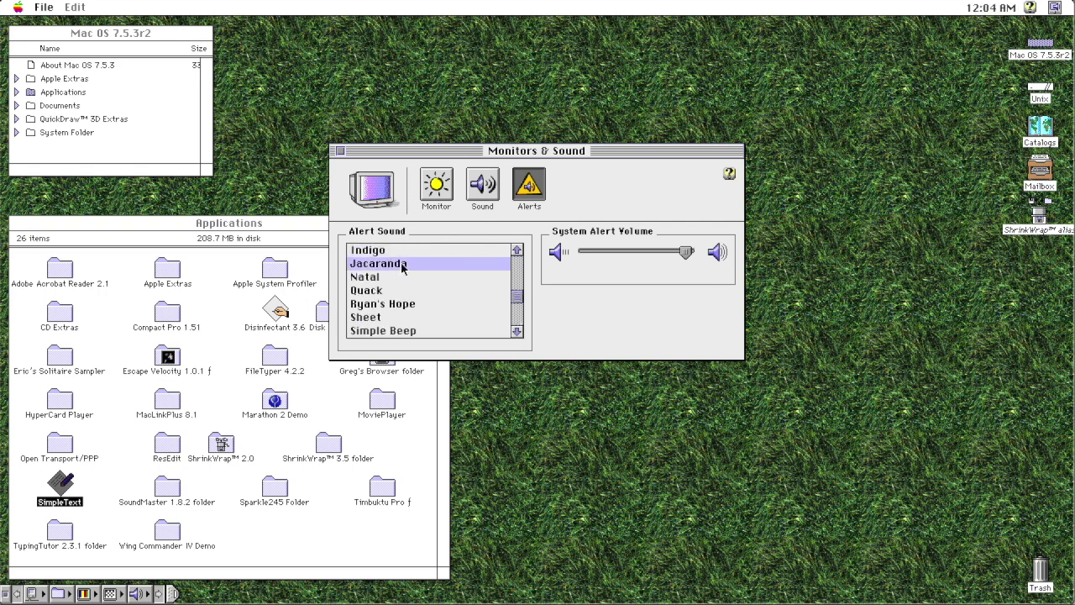
pyautogui.click(389, 276)
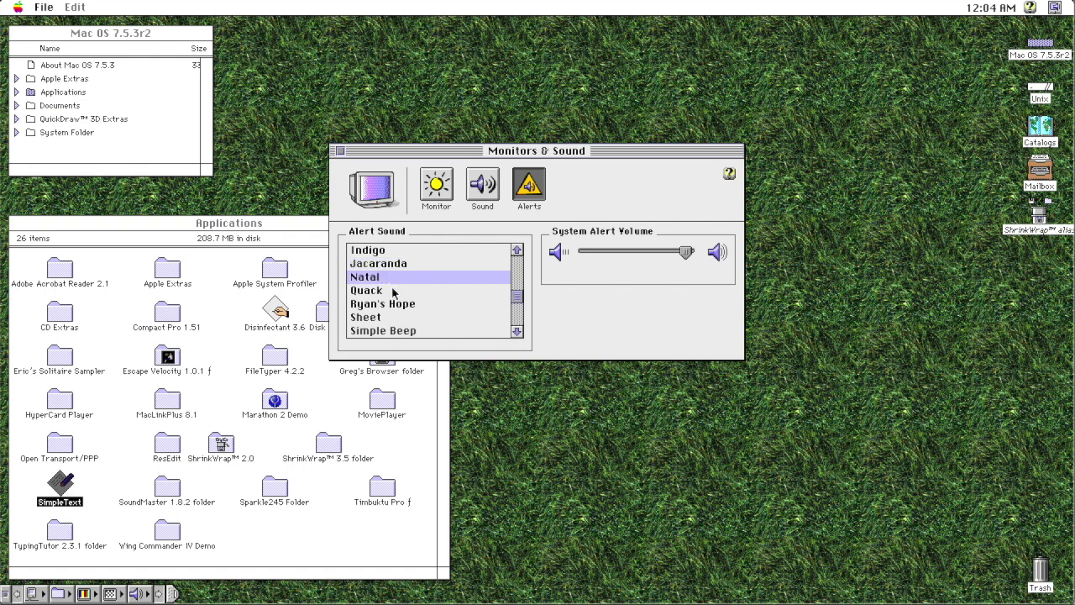
pyautogui.click(394, 291)
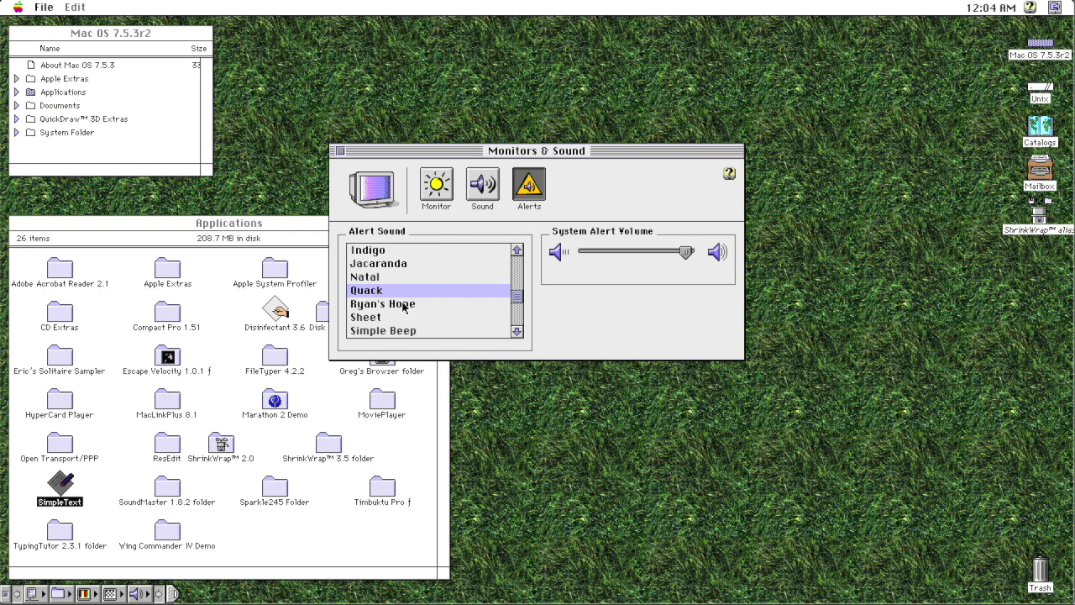
pyautogui.click(404, 304)
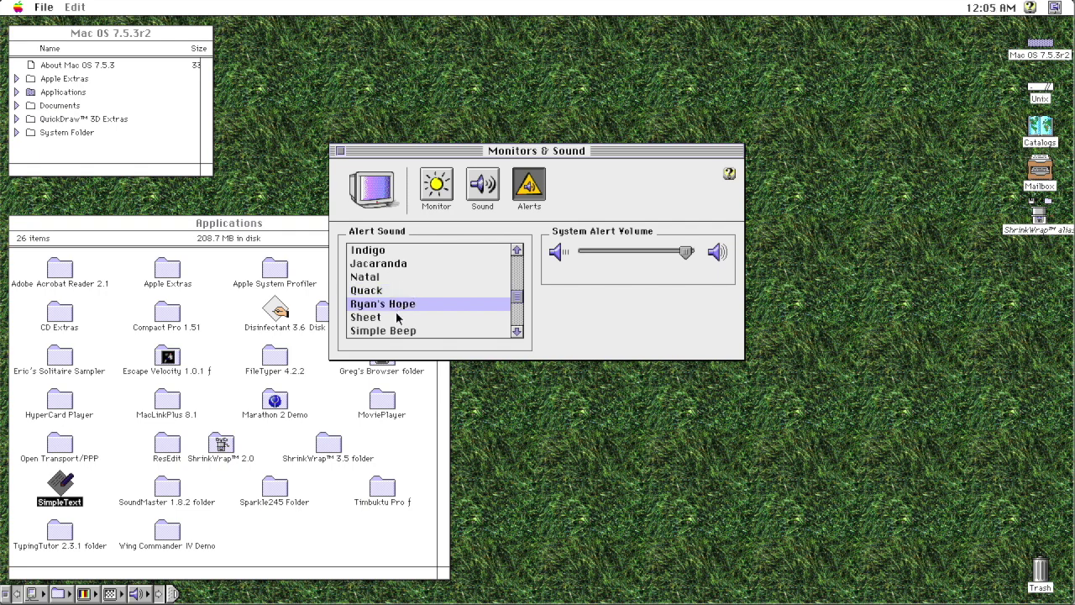
pyautogui.click(397, 318)
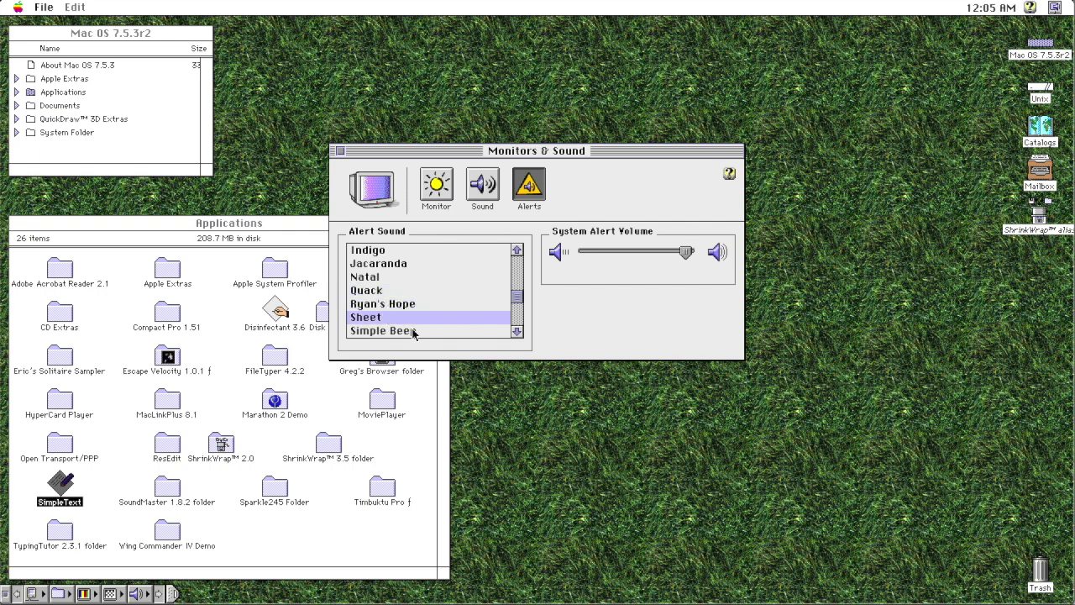
pyautogui.click(414, 331)
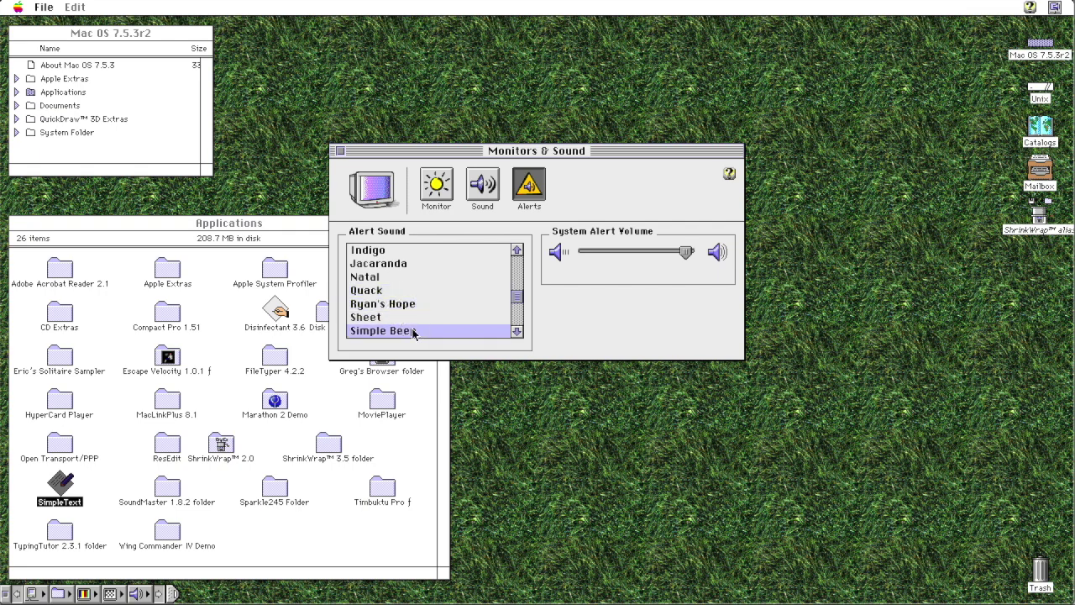
# Play the remaining Mac OS 7.5.3r2 alert sounds Solly, Sosumi, Transvaal and Wild Eep in turn
pyautogui.click(516, 322)
pyautogui.click(384, 290)
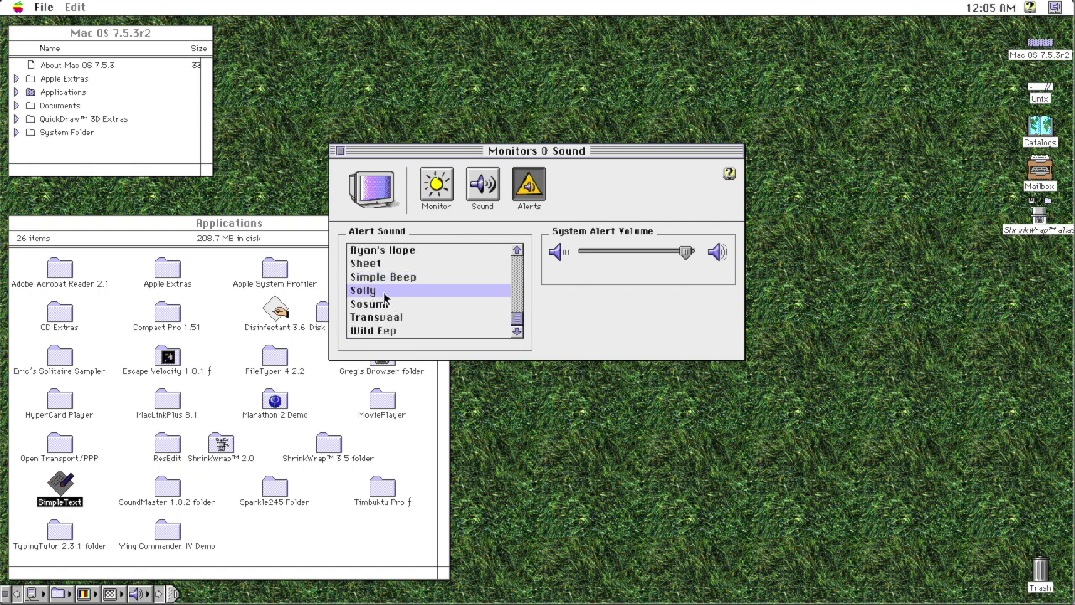
pyautogui.click(384, 306)
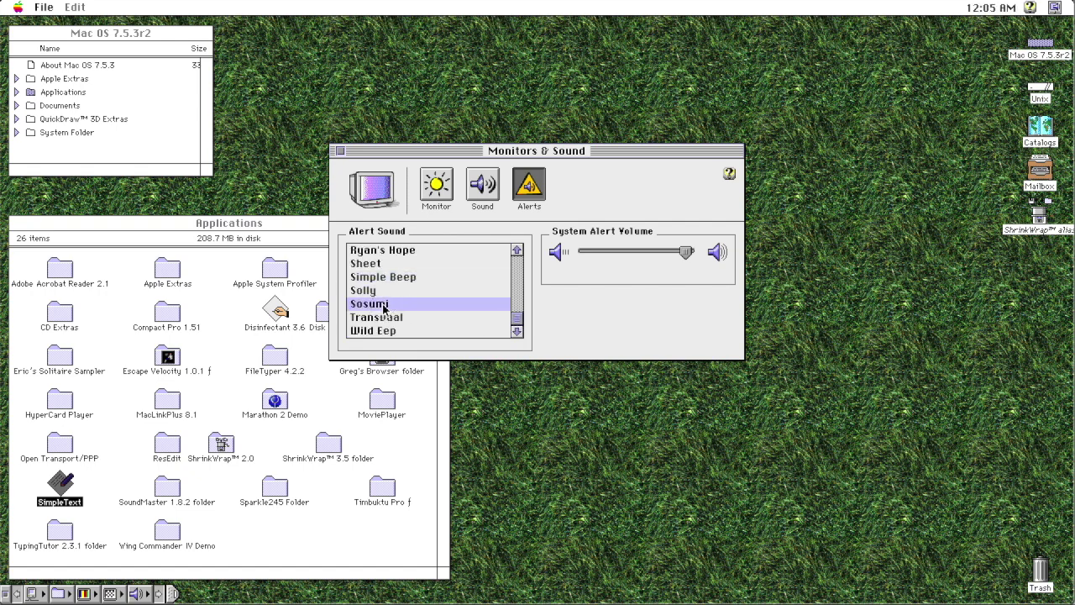
pyautogui.click(391, 318)
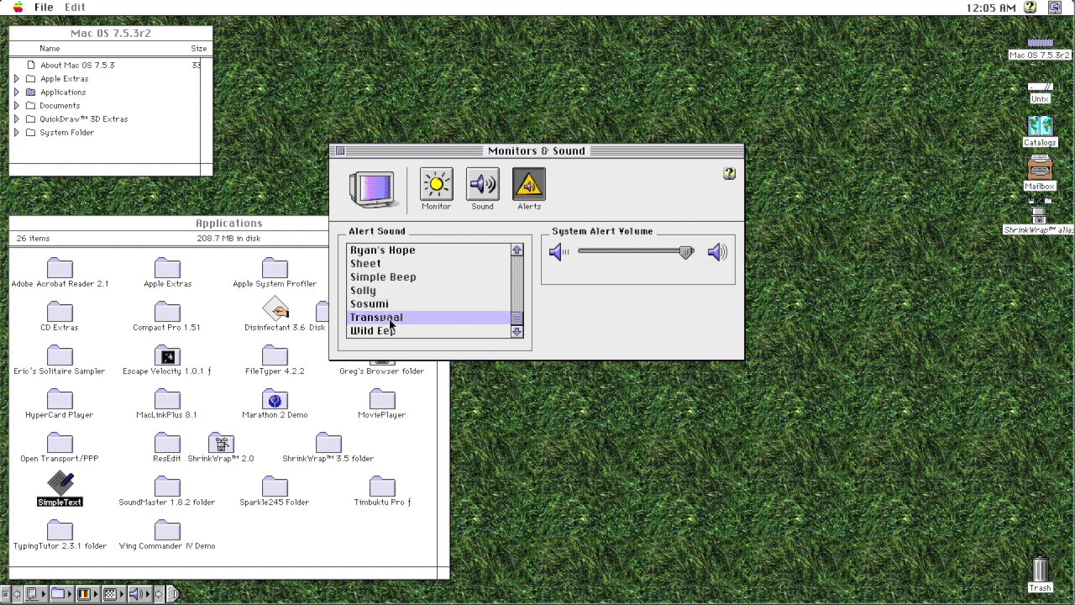
pyautogui.click(389, 330)
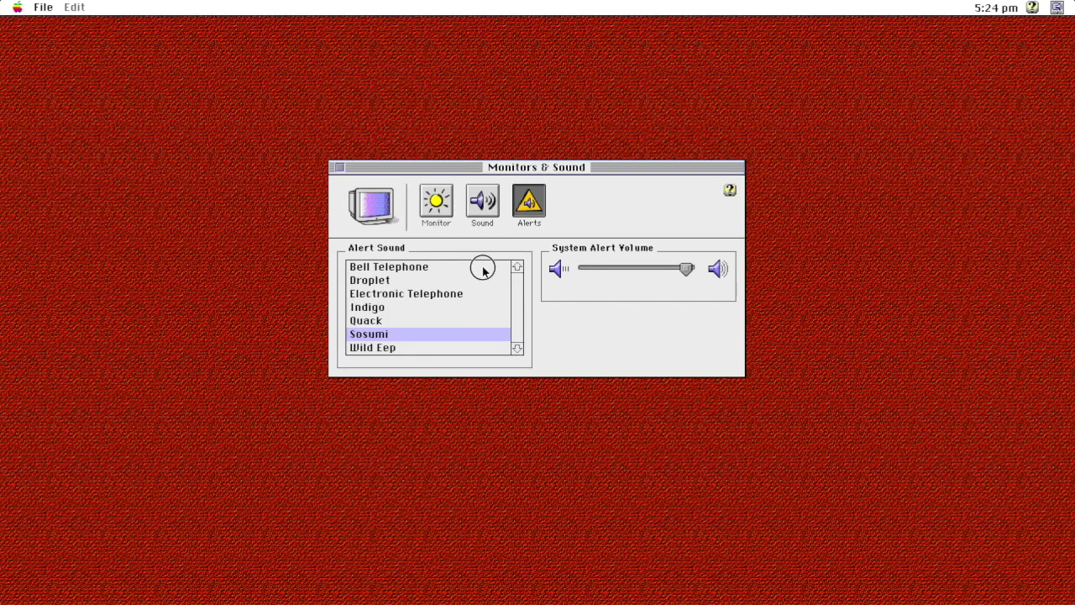
# On the system with the red desktop, play the alert sounds Bell Telephone, Droplet, Electronic Telephone, Indigo, Quack, Sosumi and Wild Eep in turn
pyautogui.click(483, 268)
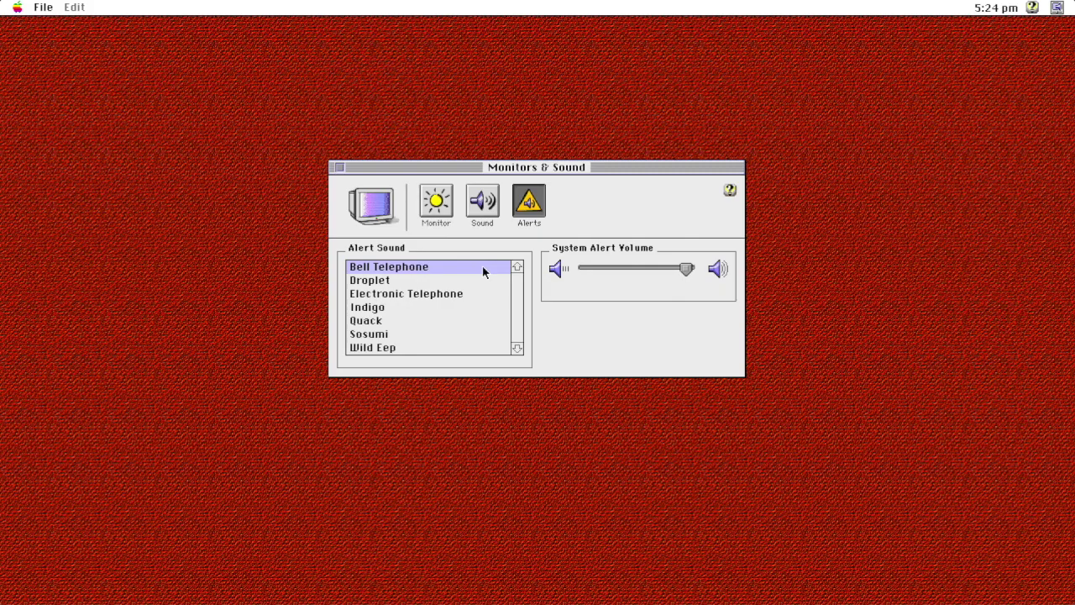
pyautogui.click(430, 284)
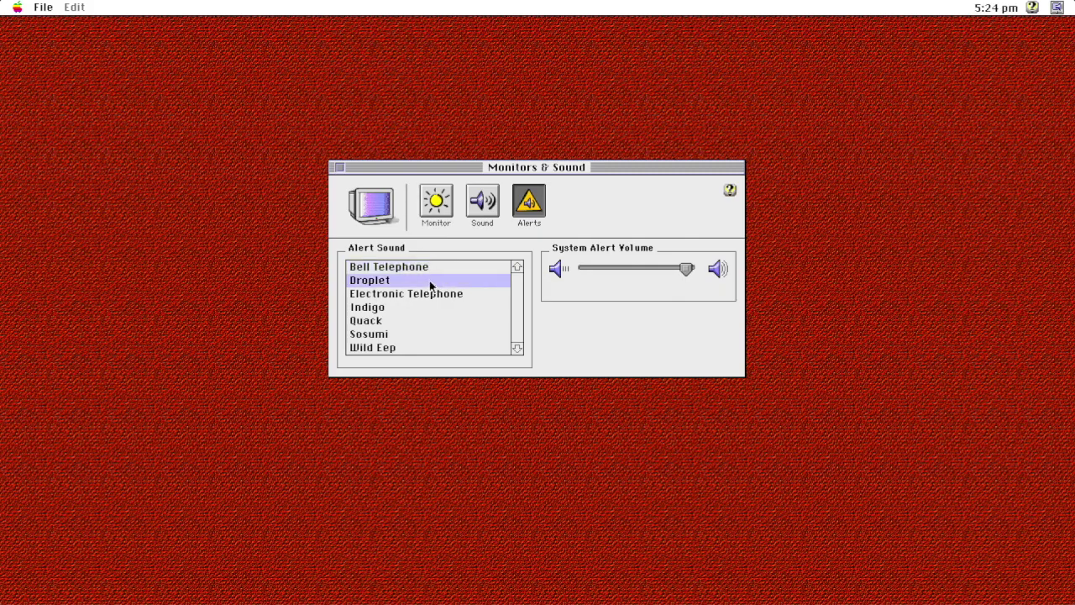
pyautogui.click(430, 300)
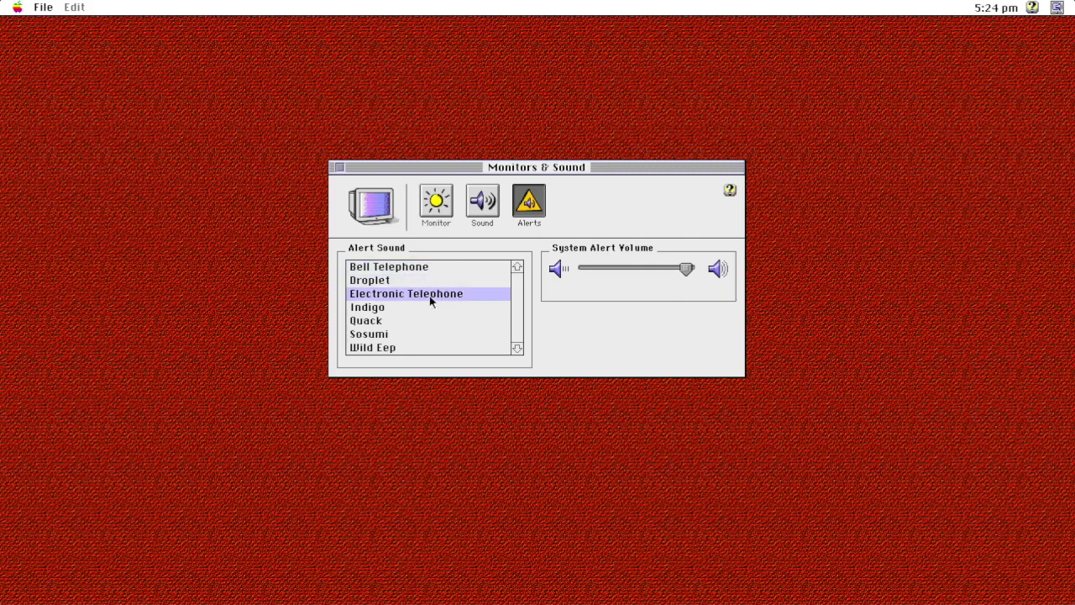
pyautogui.click(403, 306)
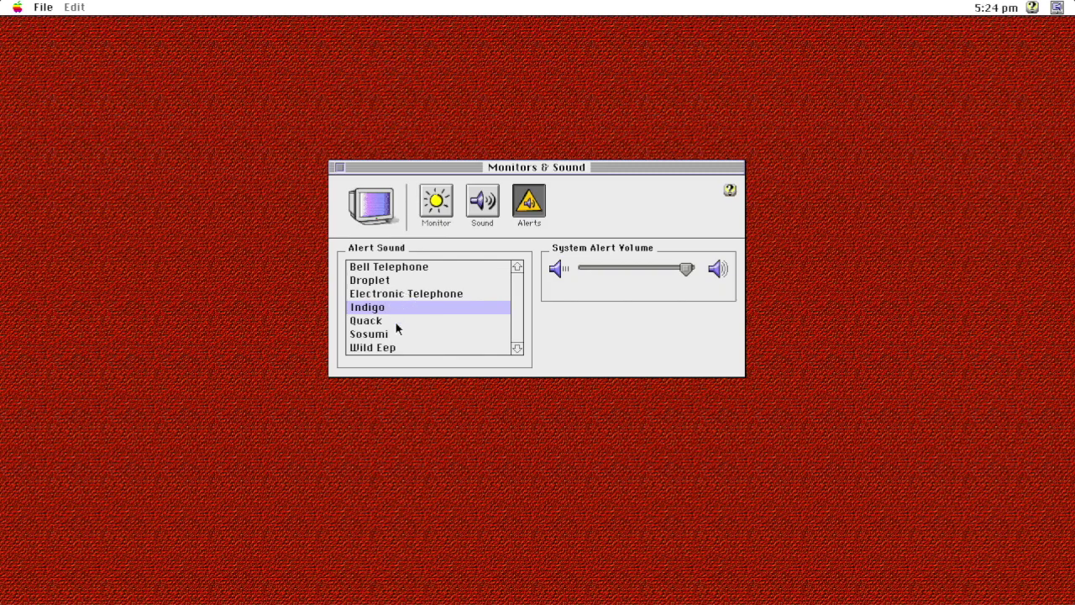
pyautogui.click(395, 322)
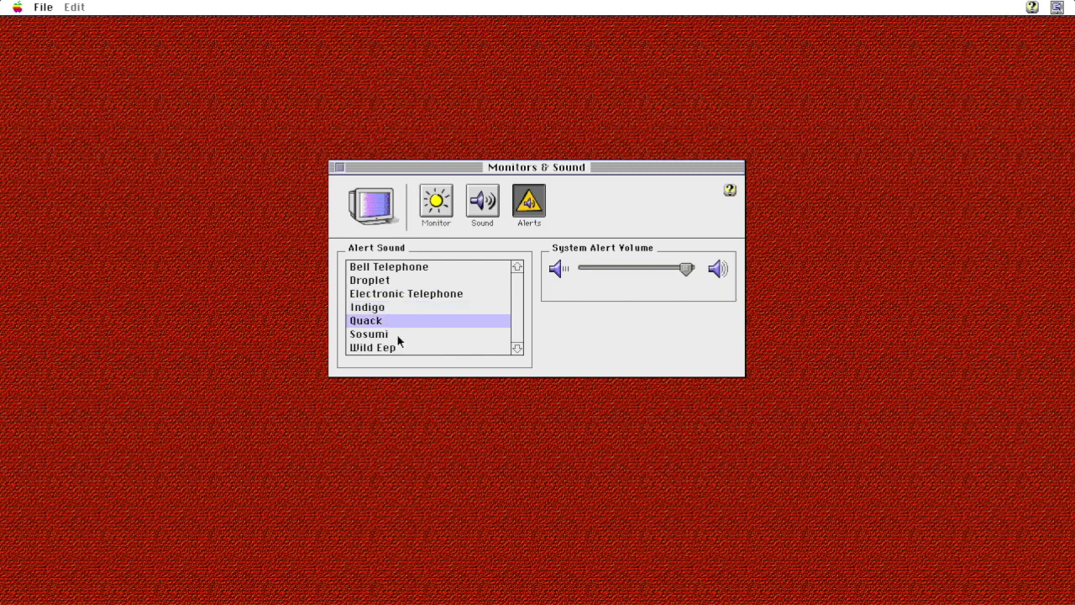
pyautogui.click(396, 334)
pyautogui.click(398, 348)
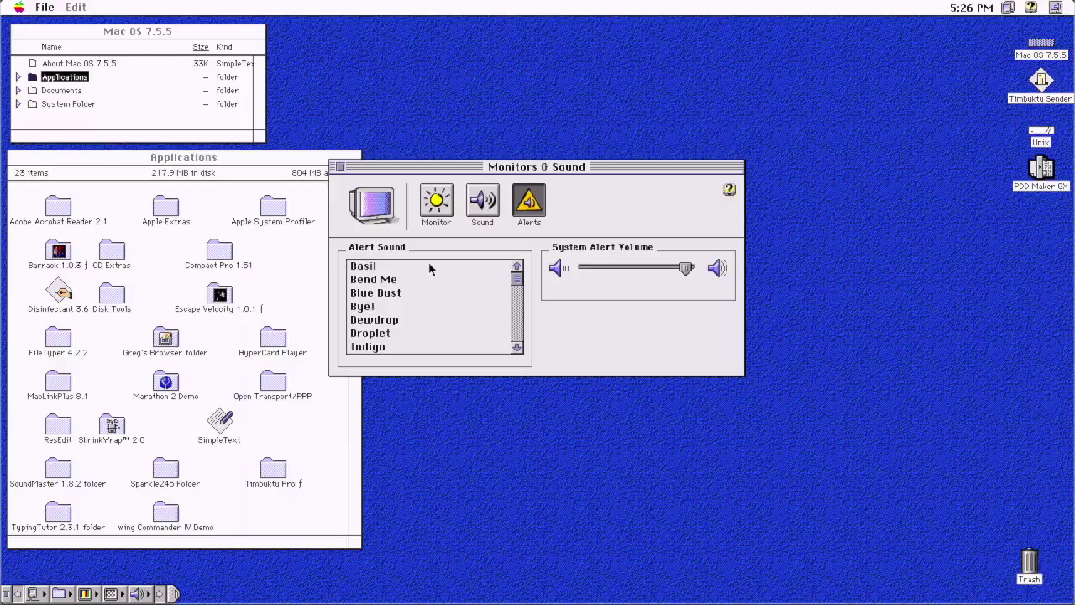
# Play the Mac OS 7.5.5 alert sounds Basil, Bend Me, Blue Dust, Bye!, Dewdrop, Droplet and Indigo in turn
pyautogui.click(429, 266)
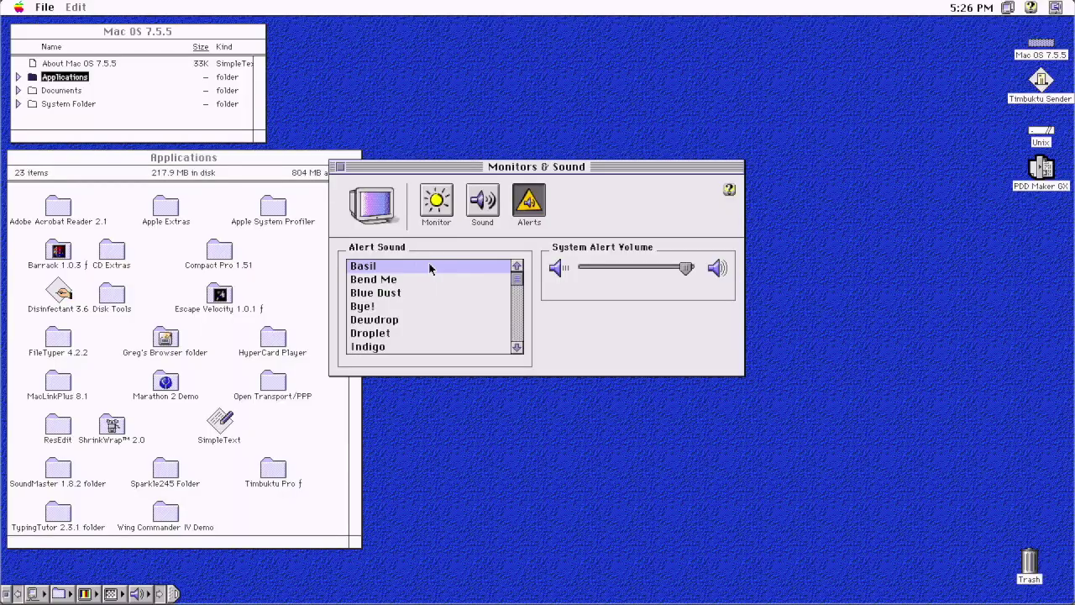
pyautogui.click(388, 280)
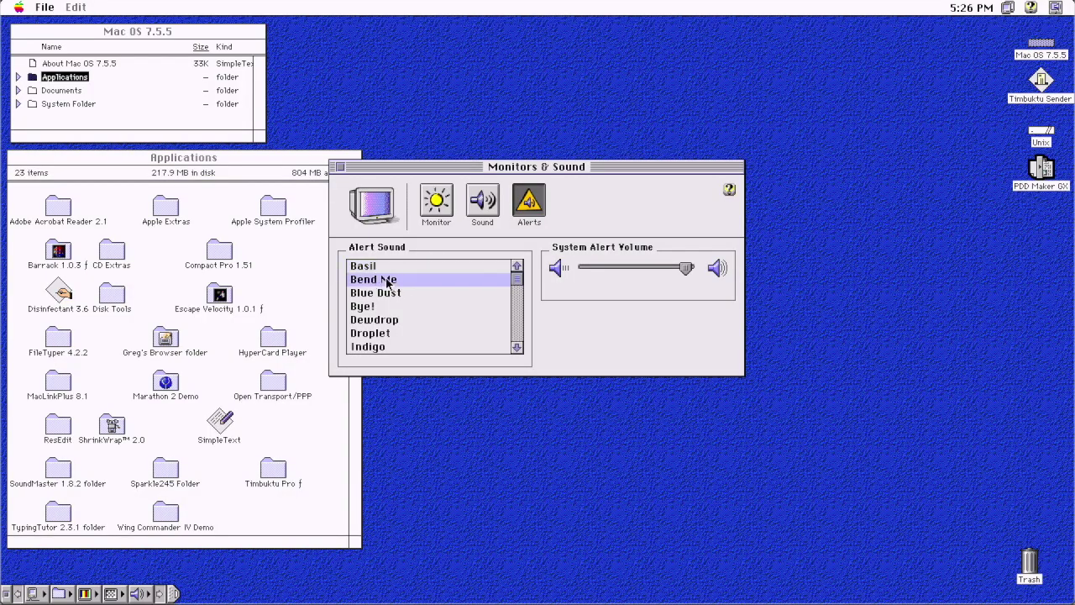
pyautogui.click(389, 296)
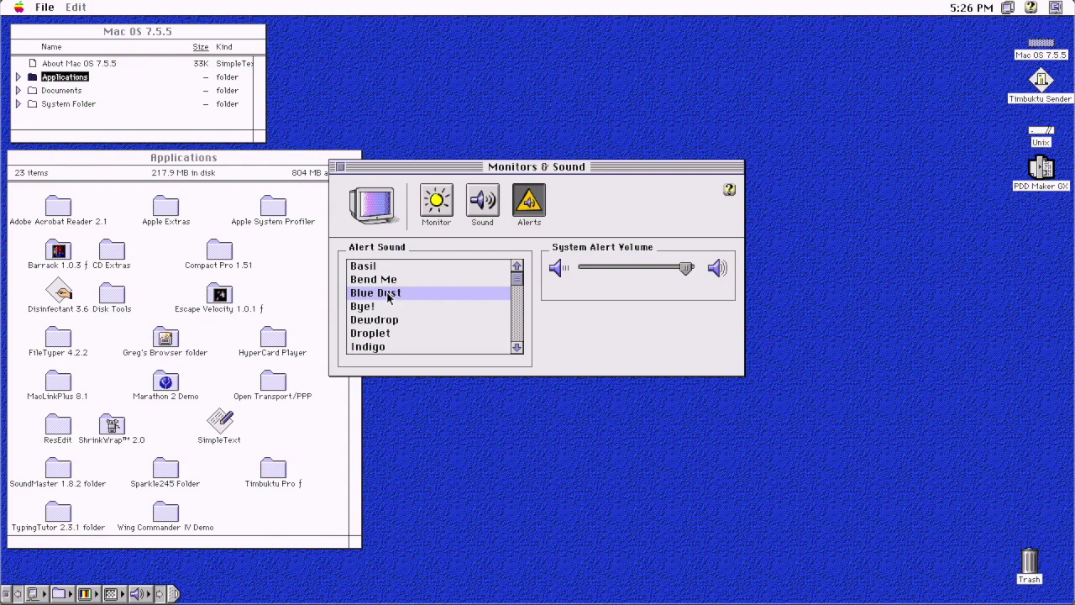
pyautogui.click(392, 307)
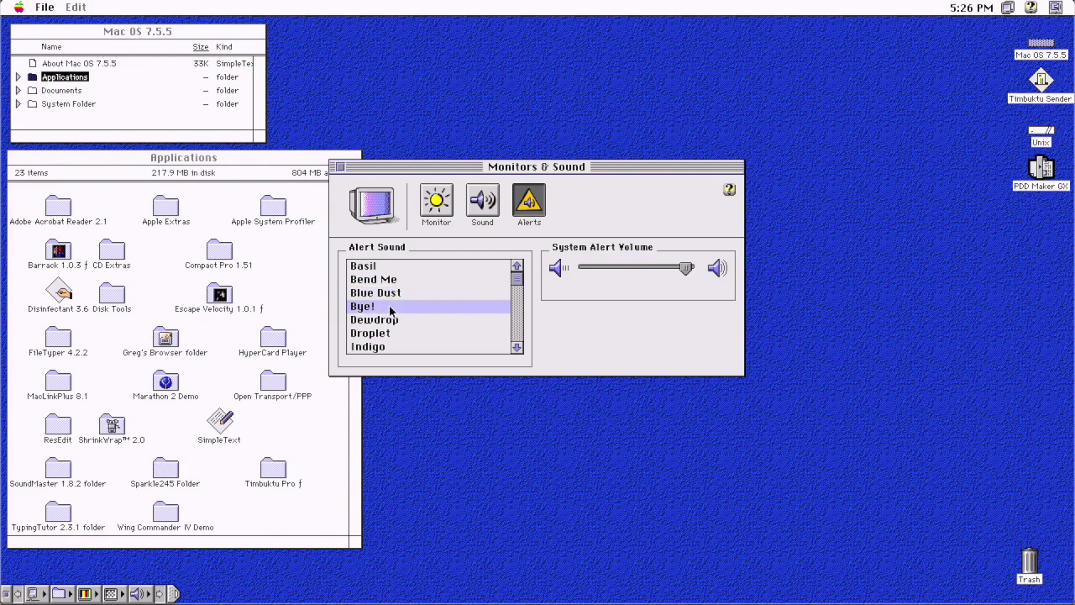
pyautogui.click(402, 322)
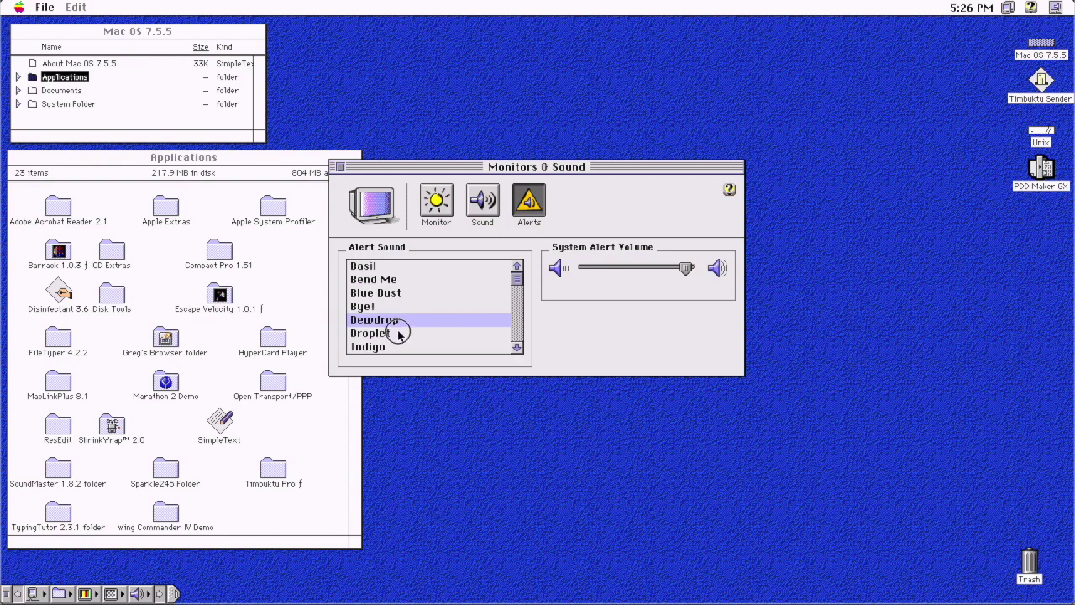
pyautogui.click(400, 334)
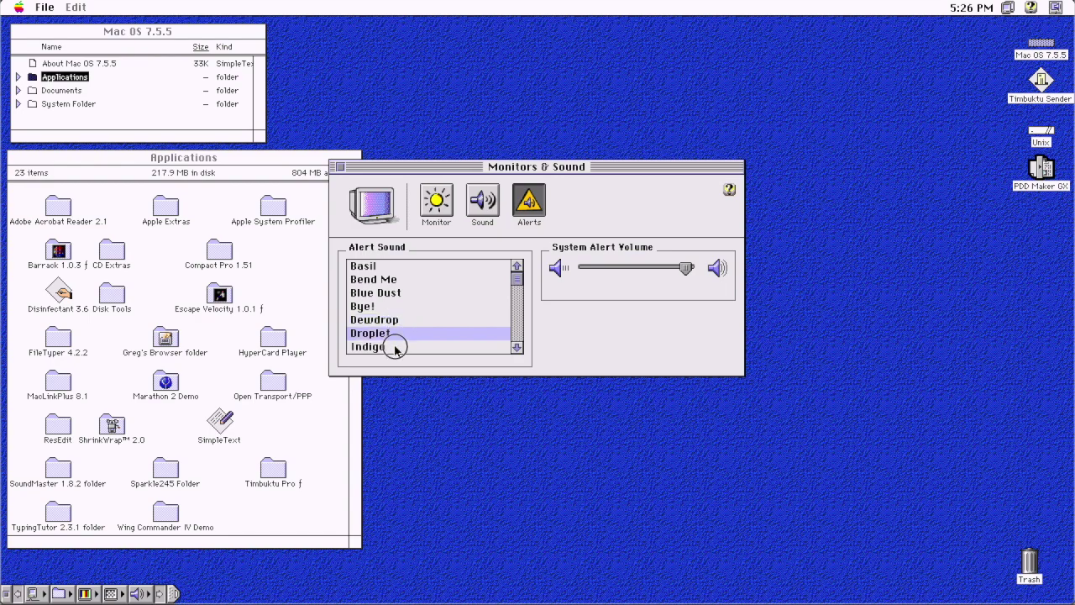
pyautogui.click(394, 344)
# Play the Mac OS 7.5.5 alert sounds Jacaranda, Natal, Quack, Ryan's Hope, Sheet and Simple Beep in turn
pyautogui.click(516, 328)
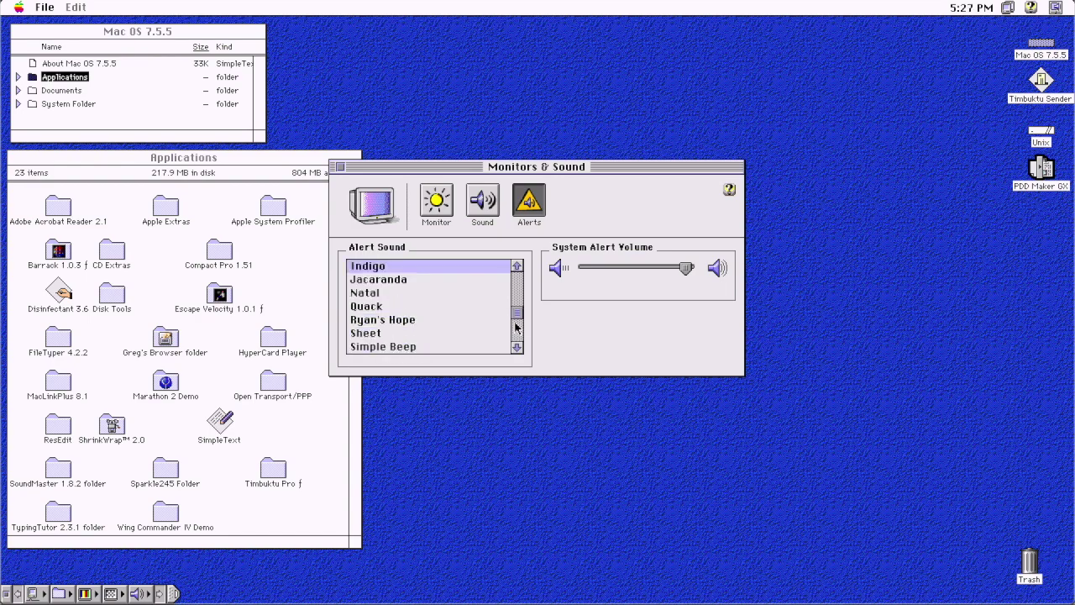
pyautogui.click(405, 281)
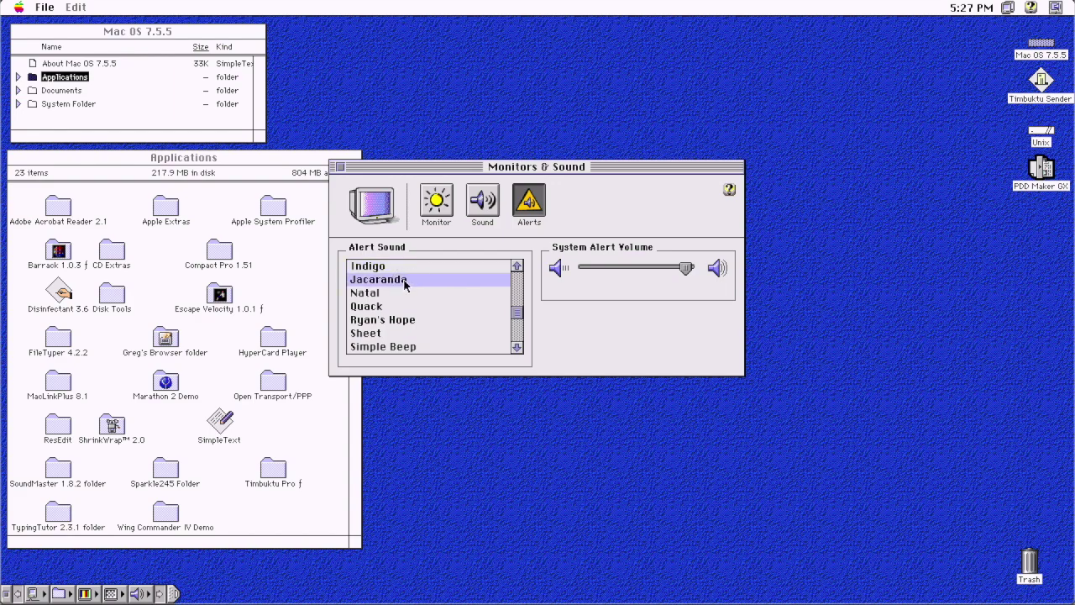
pyautogui.click(402, 296)
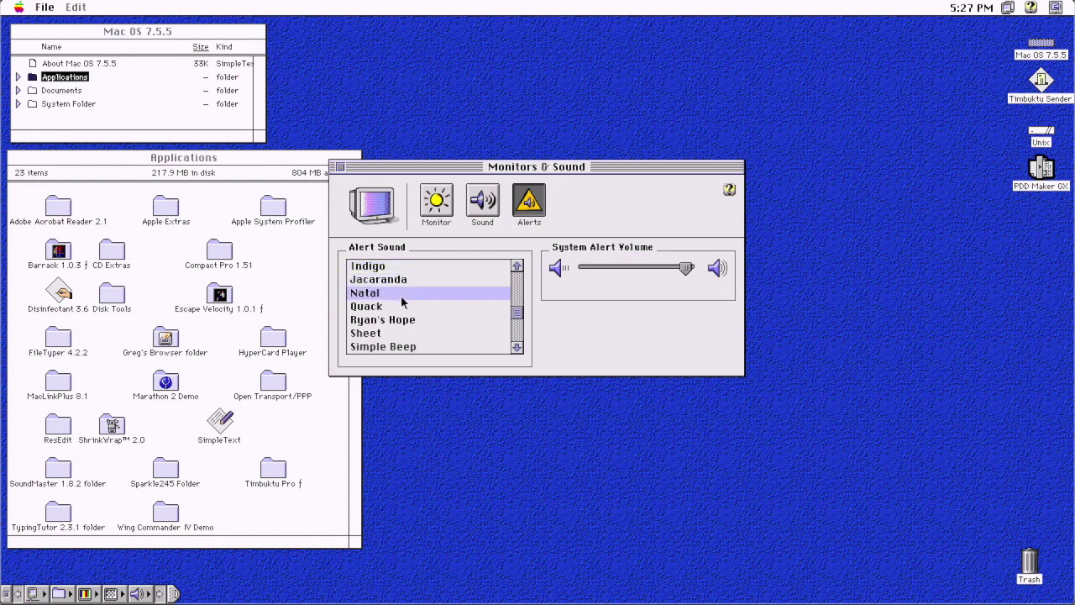
pyautogui.click(400, 308)
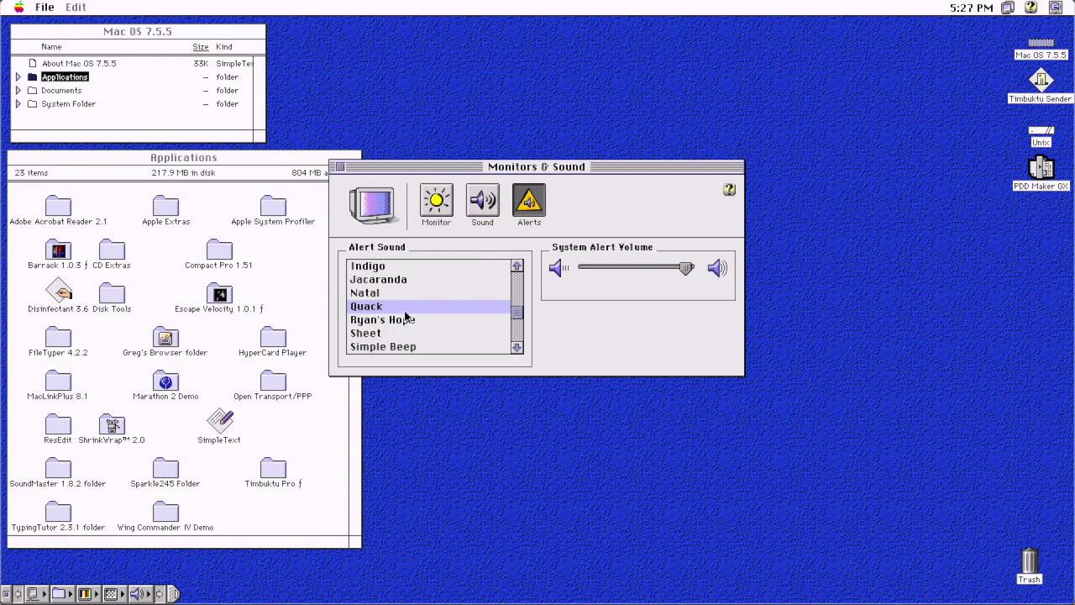
pyautogui.click(408, 322)
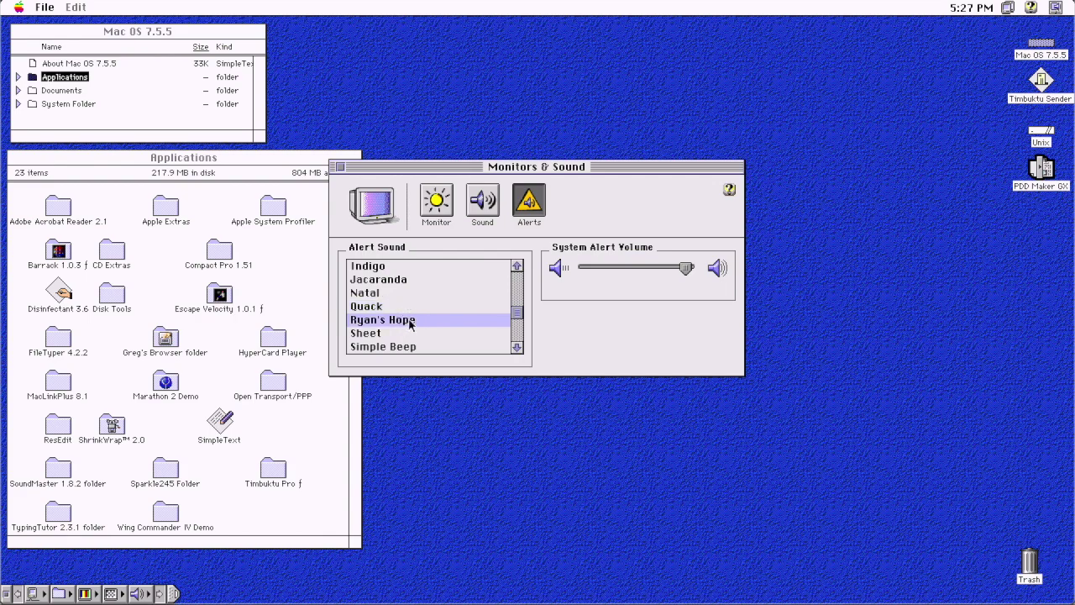
pyautogui.click(417, 334)
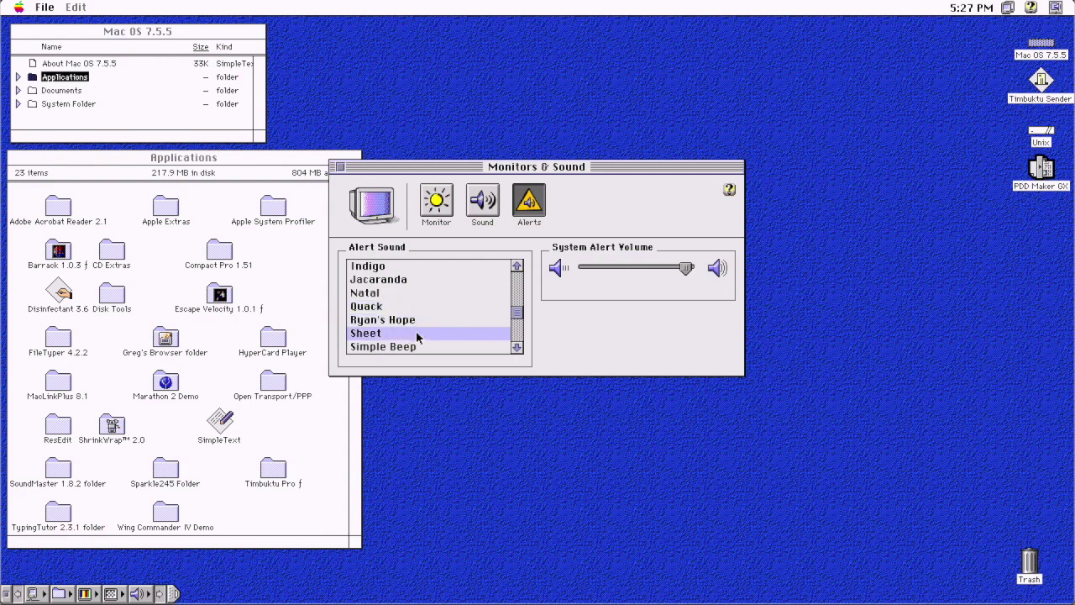
pyautogui.click(418, 347)
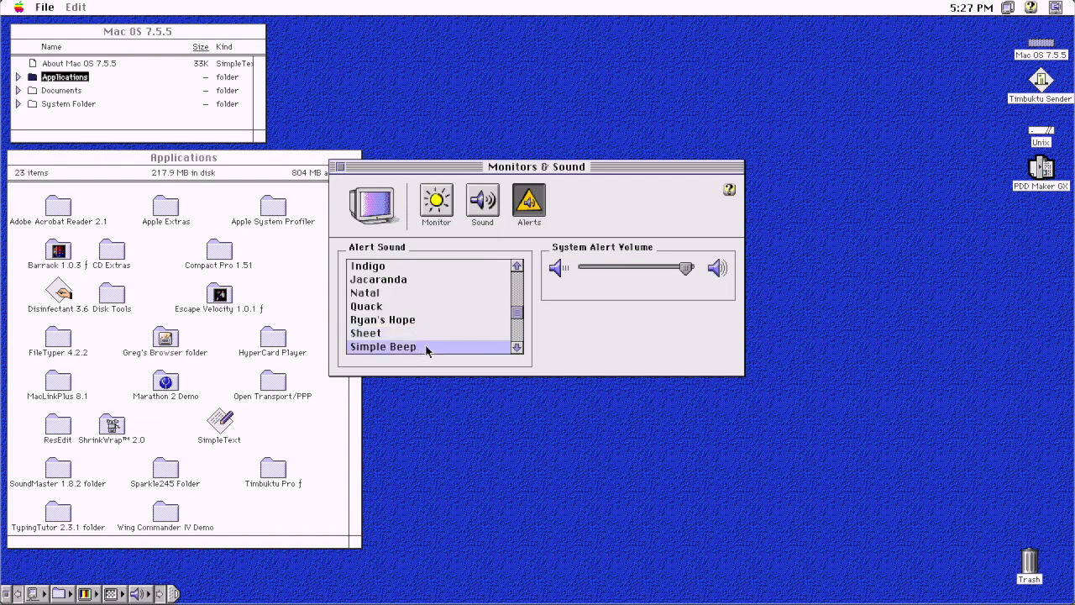
# Play the remaining Mac OS 7.5.5 alert sounds Solly, Sosumi, Transvaal and Wild Eep in turn
pyautogui.click(516, 332)
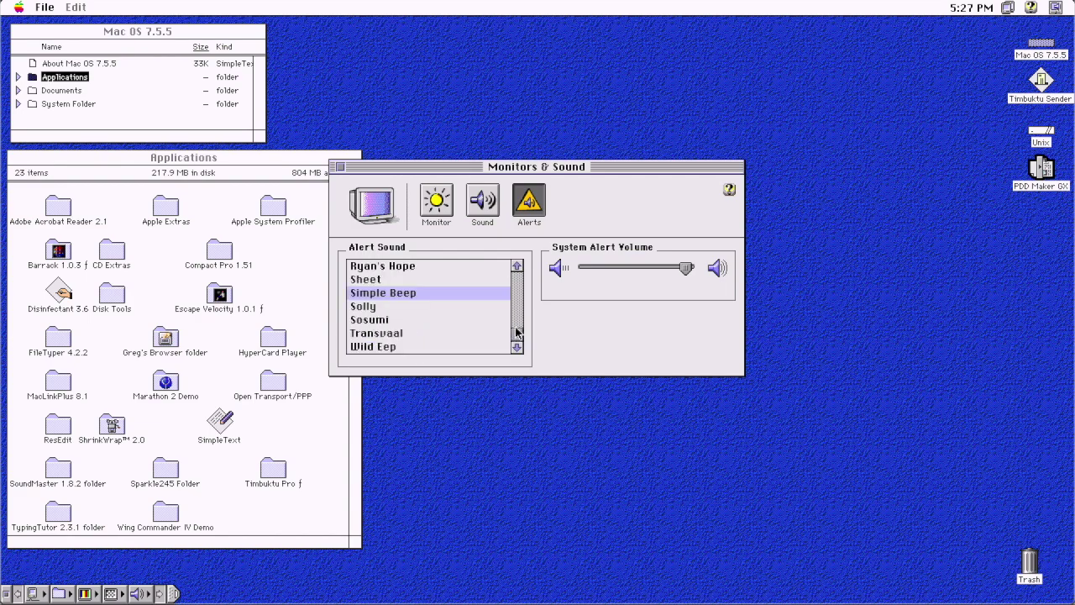
pyautogui.click(406, 307)
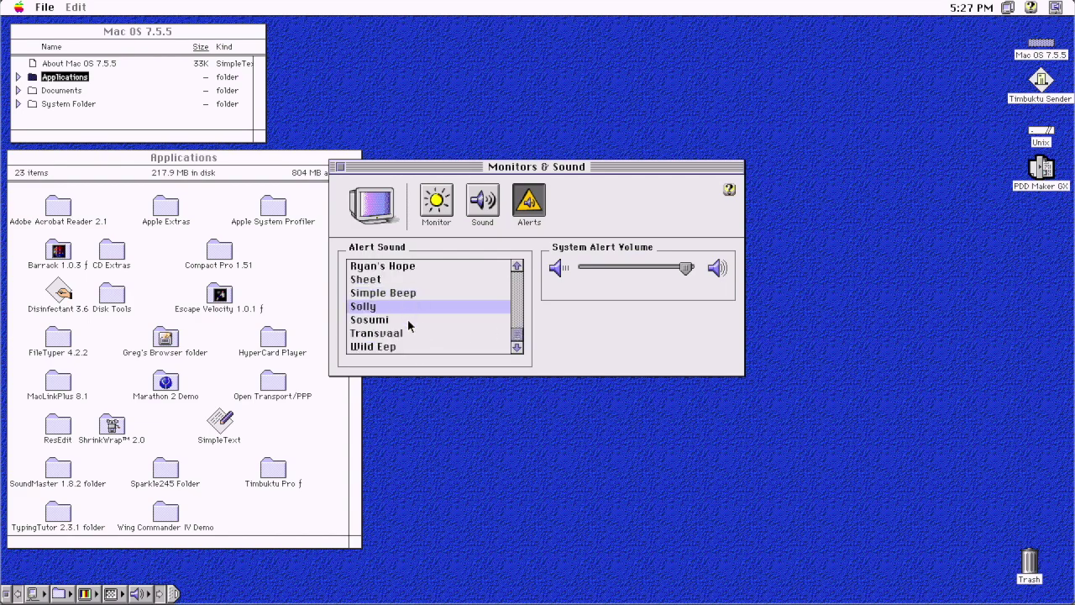
pyautogui.click(407, 320)
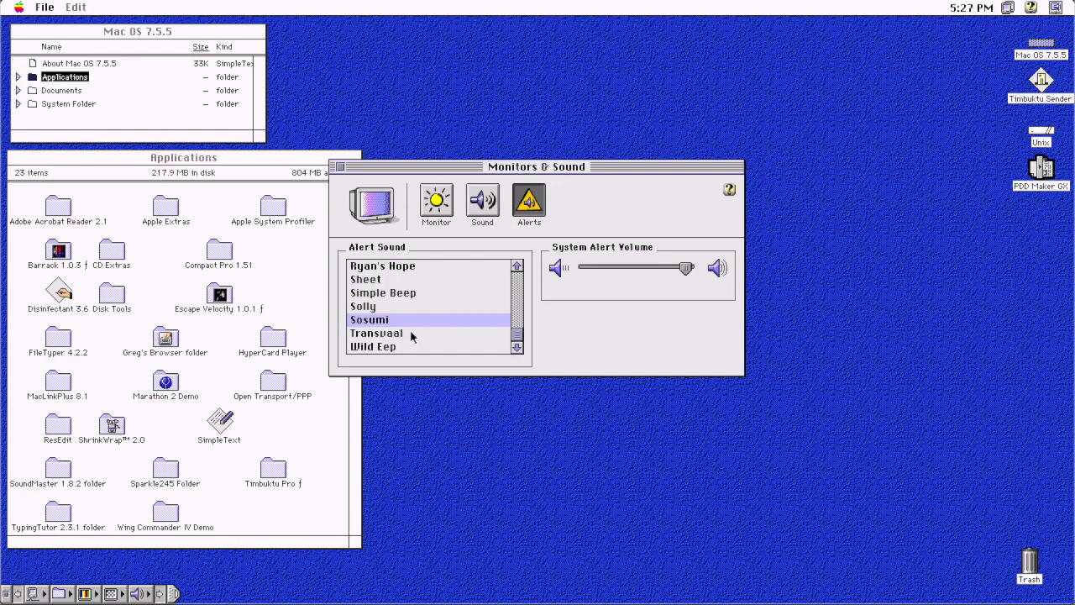
pyautogui.click(411, 335)
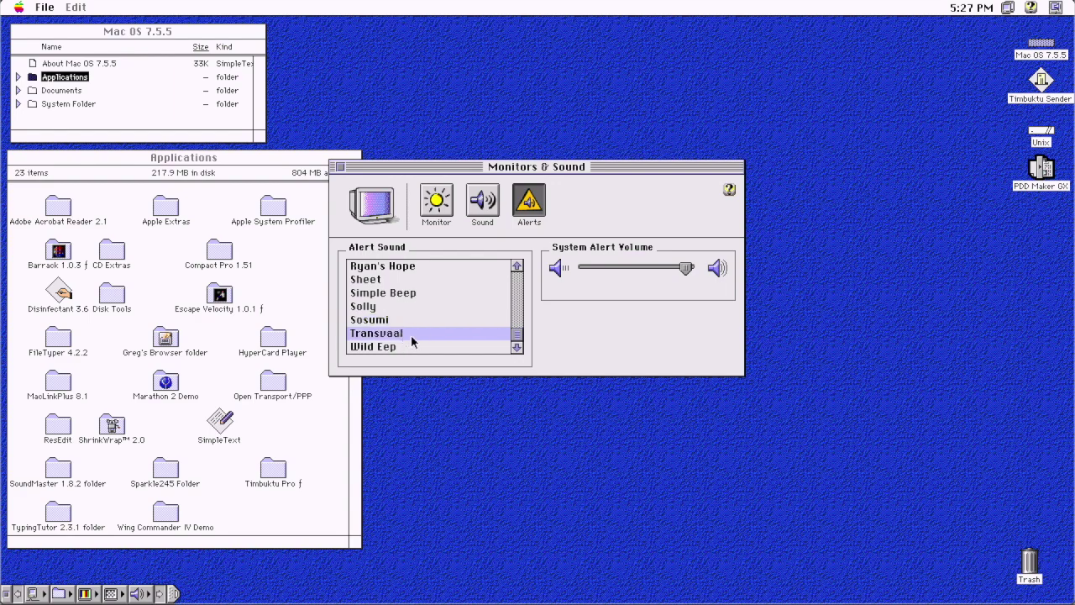
pyautogui.click(410, 346)
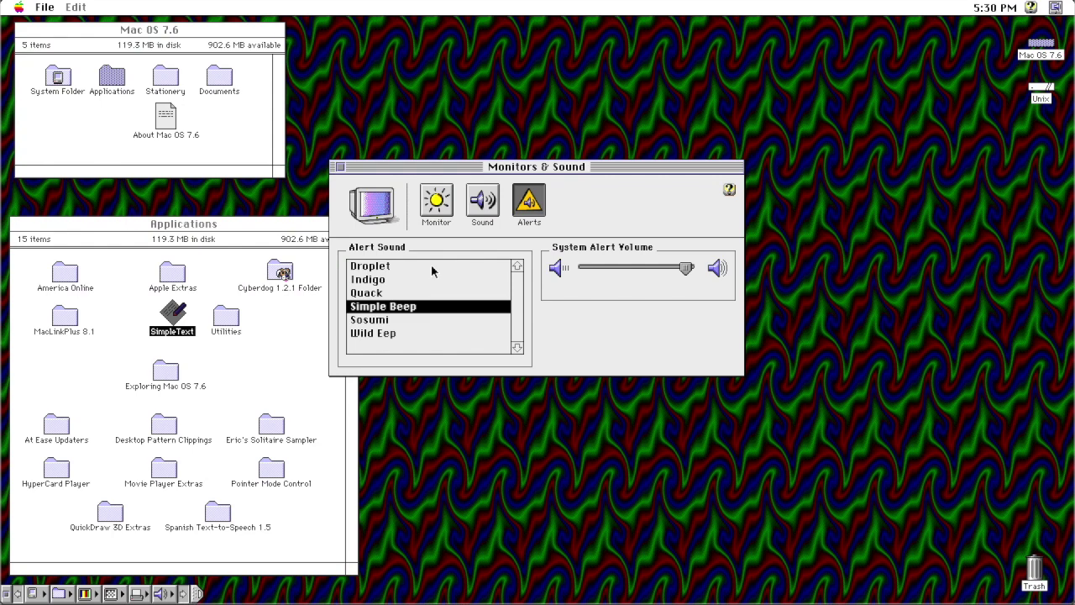
# Play the Mac OS 7.6 alert sounds Droplet, Indigo, Quack, Simple Beep, Sosumi and Wild Eep, and reselect Simple Beep
pyautogui.click(431, 267)
pyautogui.click(424, 281)
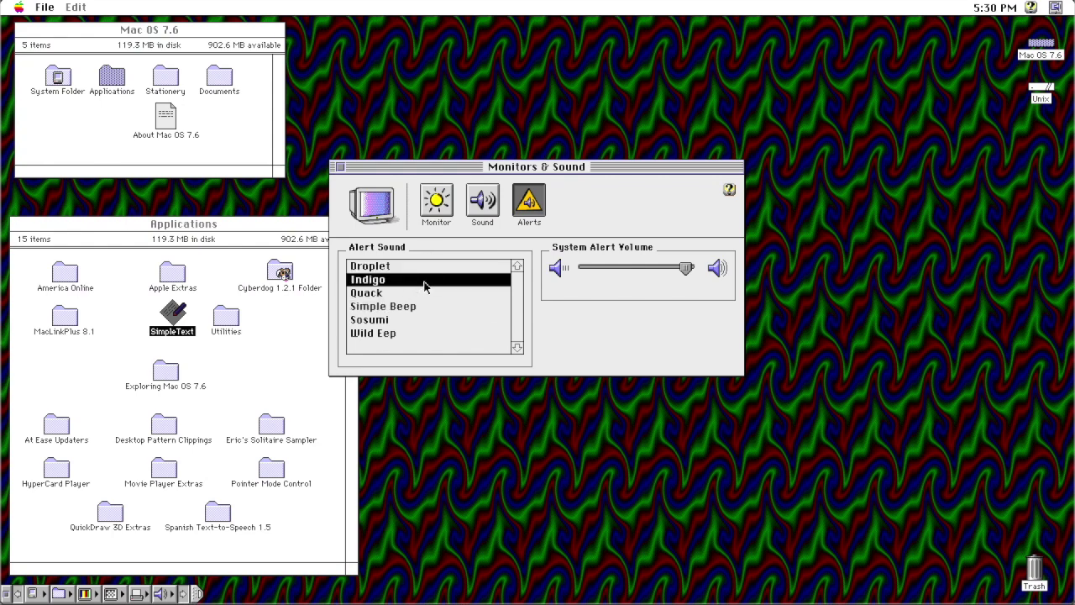
pyautogui.click(426, 292)
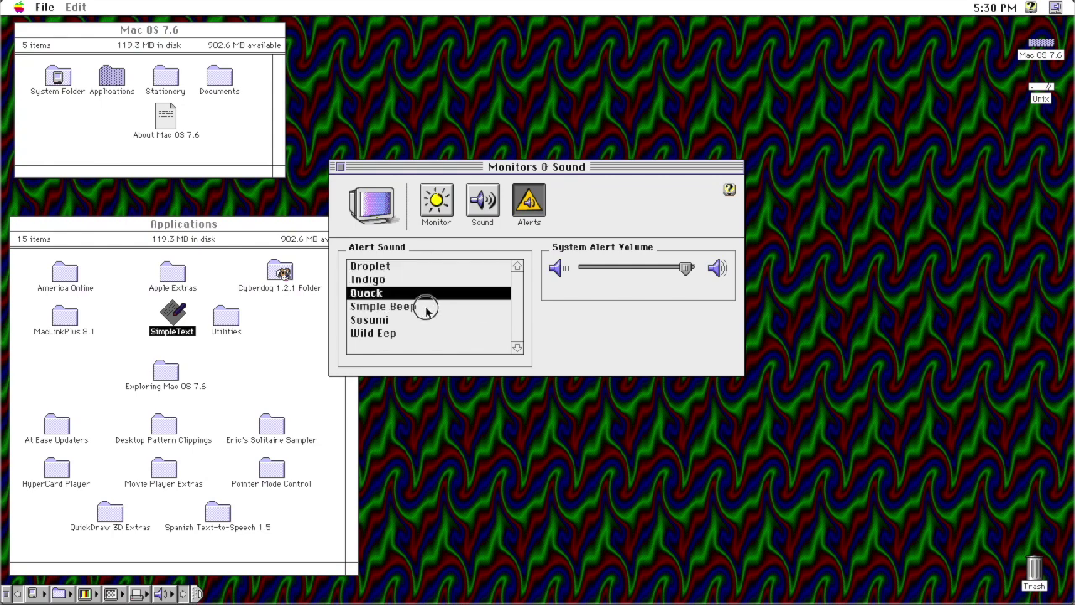
pyautogui.click(426, 307)
pyautogui.click(419, 321)
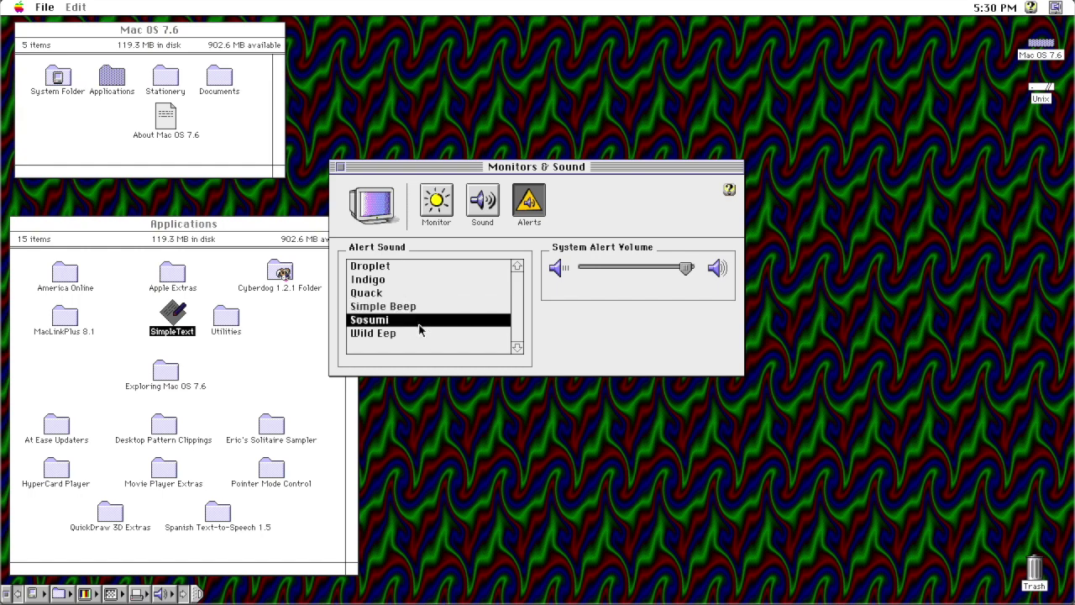
pyautogui.click(418, 333)
pyautogui.click(439, 306)
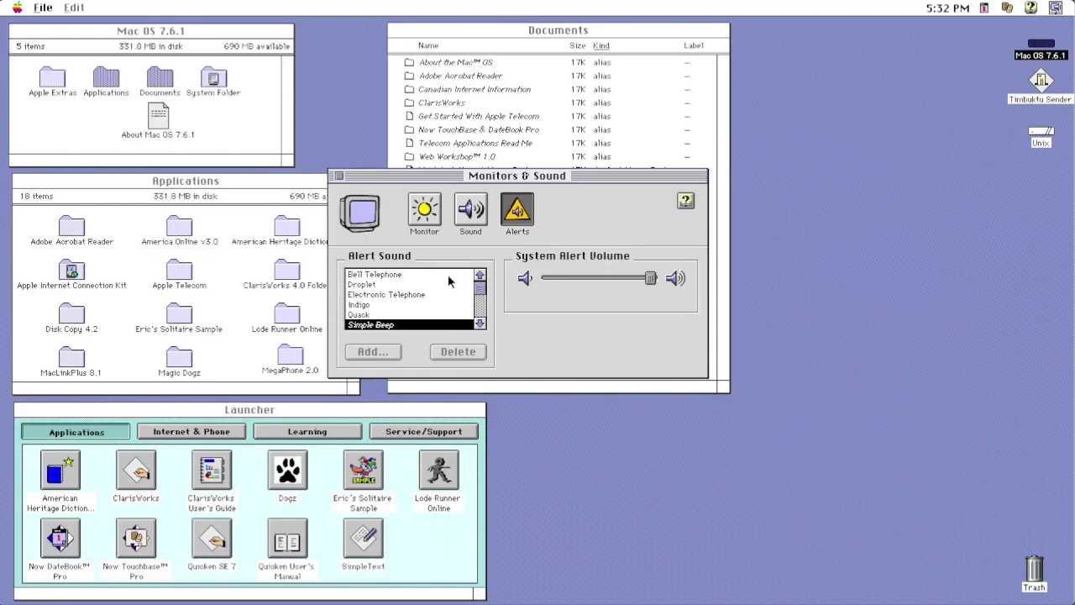
# Play the Mac OS 7.6.1 alert sounds Bell Telephone, Droplet, Electronic Telephone, Indigo, Quack, Simple Beep, Sosumi and Wild Eep in turn
pyautogui.click(448, 275)
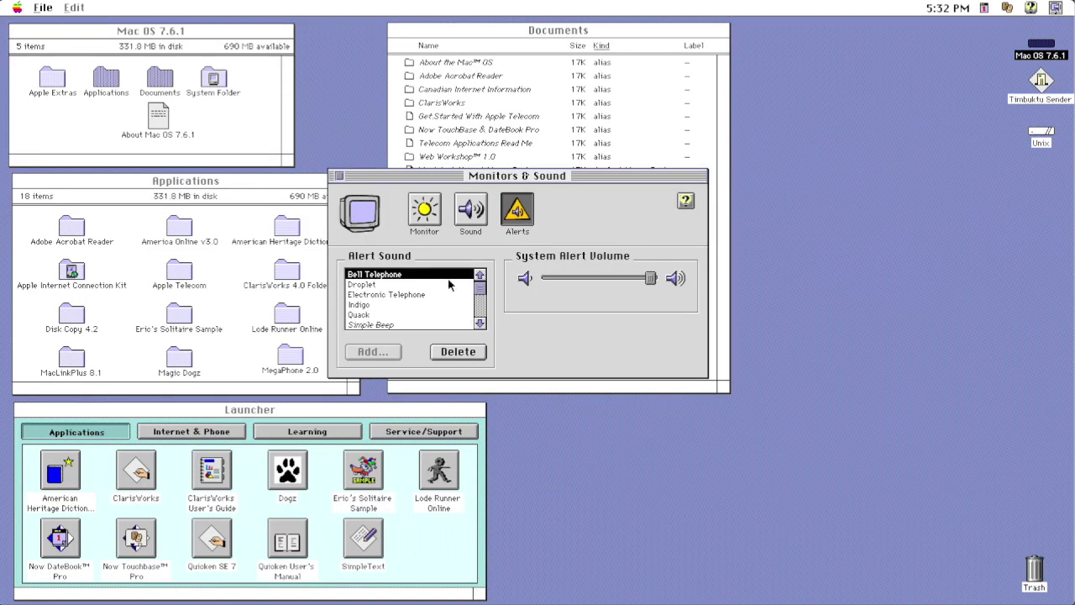
pyautogui.click(446, 285)
pyautogui.click(445, 294)
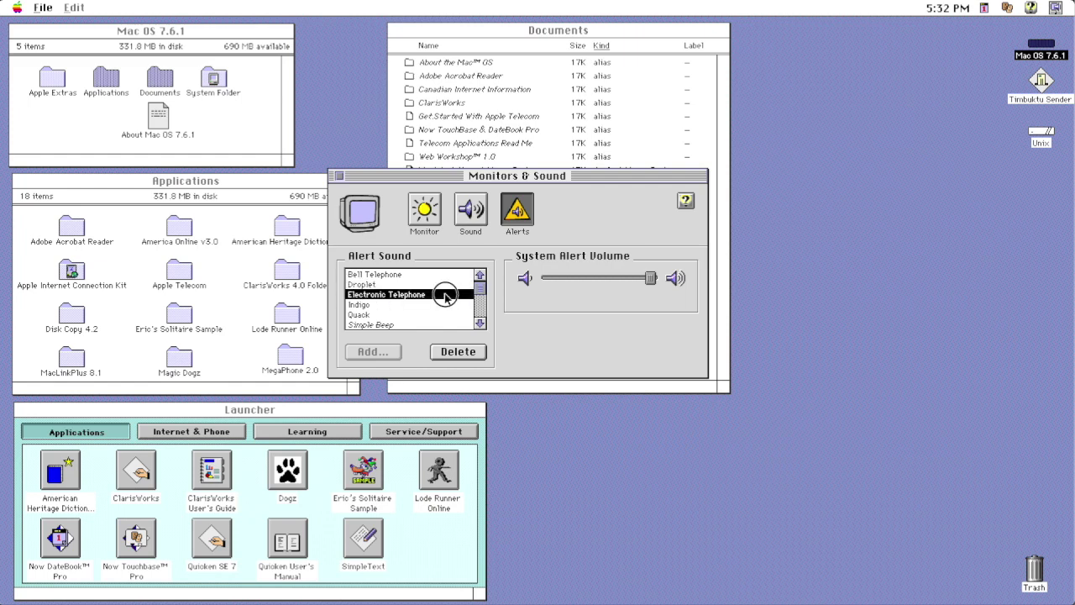
pyautogui.click(445, 304)
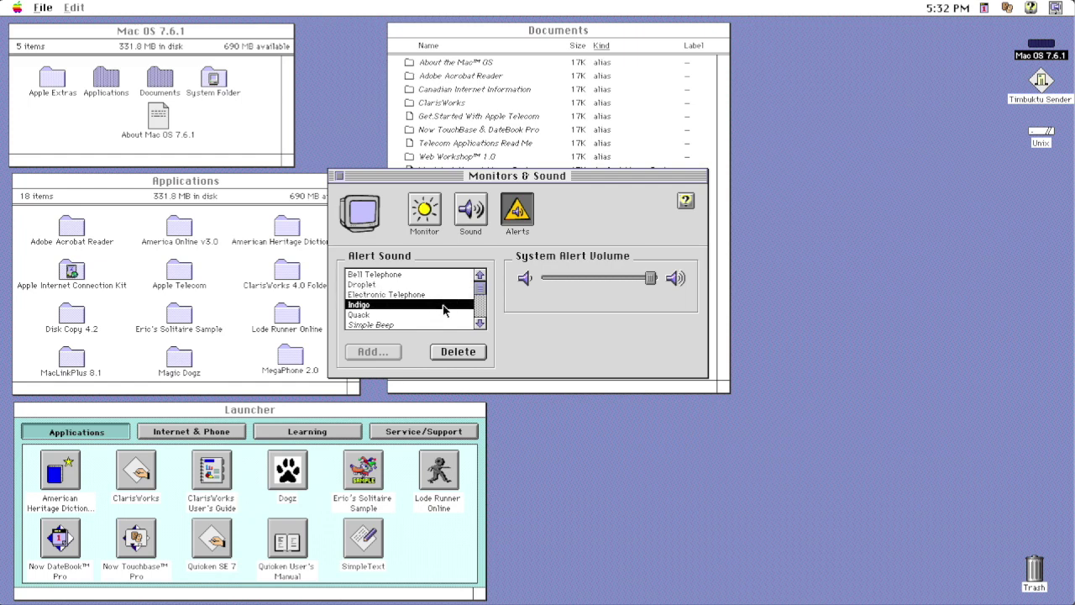
pyautogui.click(445, 316)
pyautogui.click(446, 325)
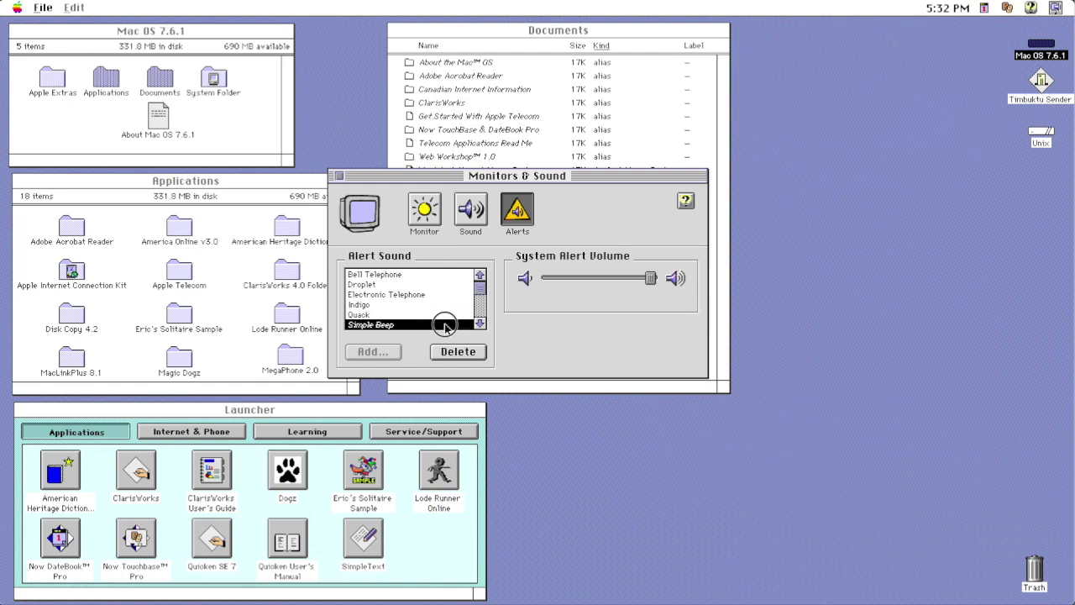
pyautogui.click(480, 313)
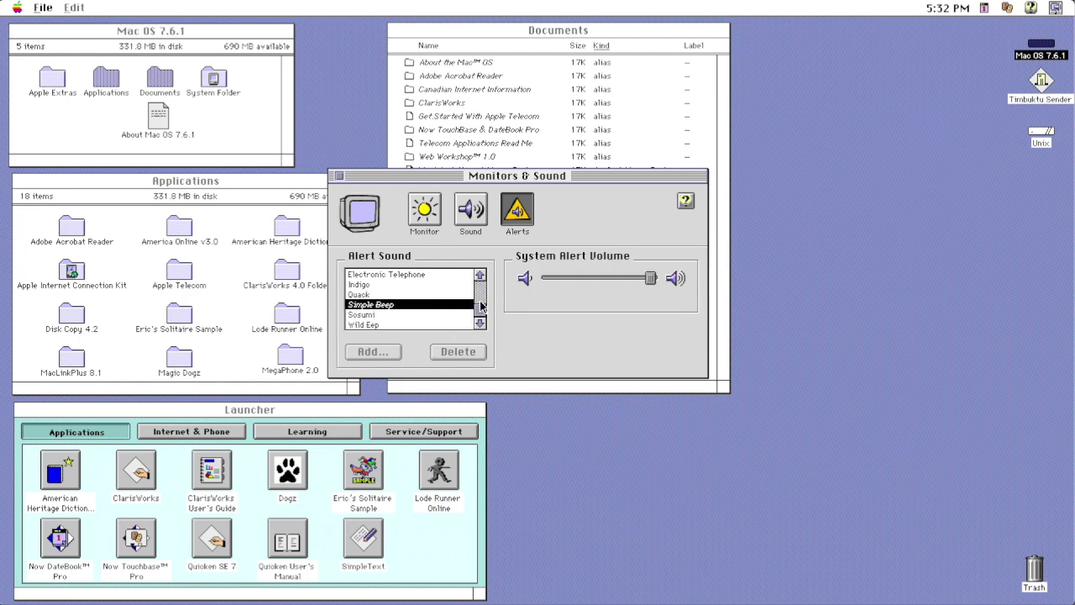
pyautogui.click(400, 314)
pyautogui.click(401, 324)
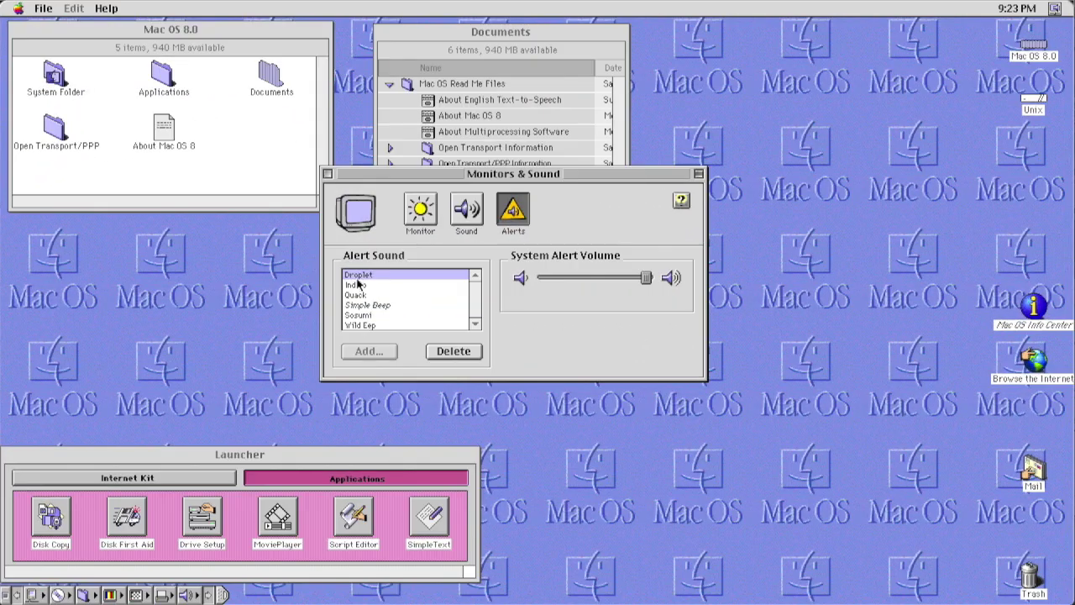
# Play the alert sounds Indigo and Simple Beep in Mac OS 8.0 and Sosumi in Mac OS 8.1
pyautogui.click(359, 285)
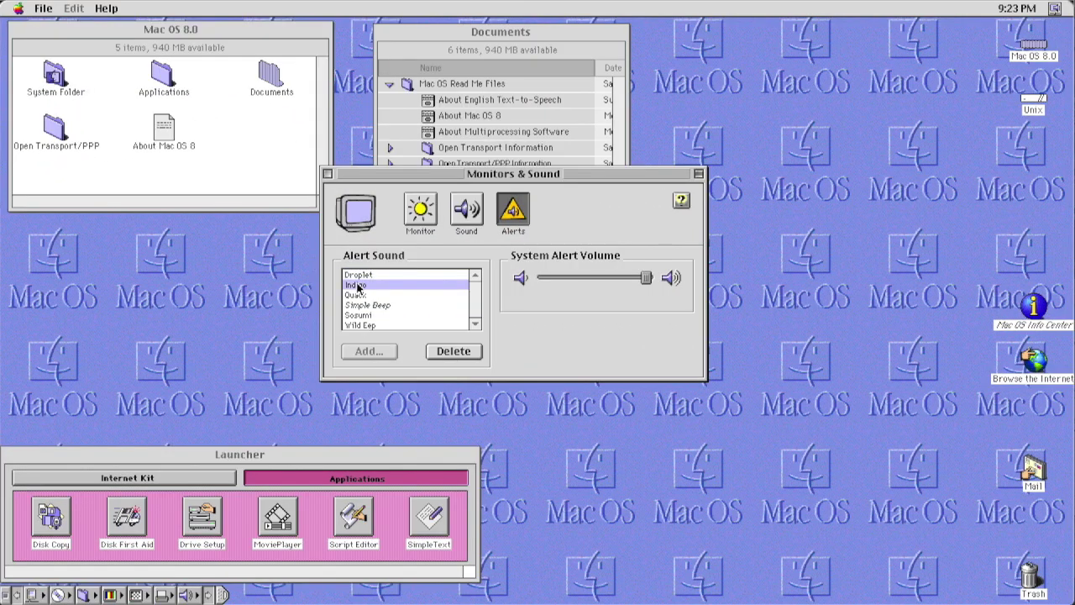
pyautogui.click(361, 305)
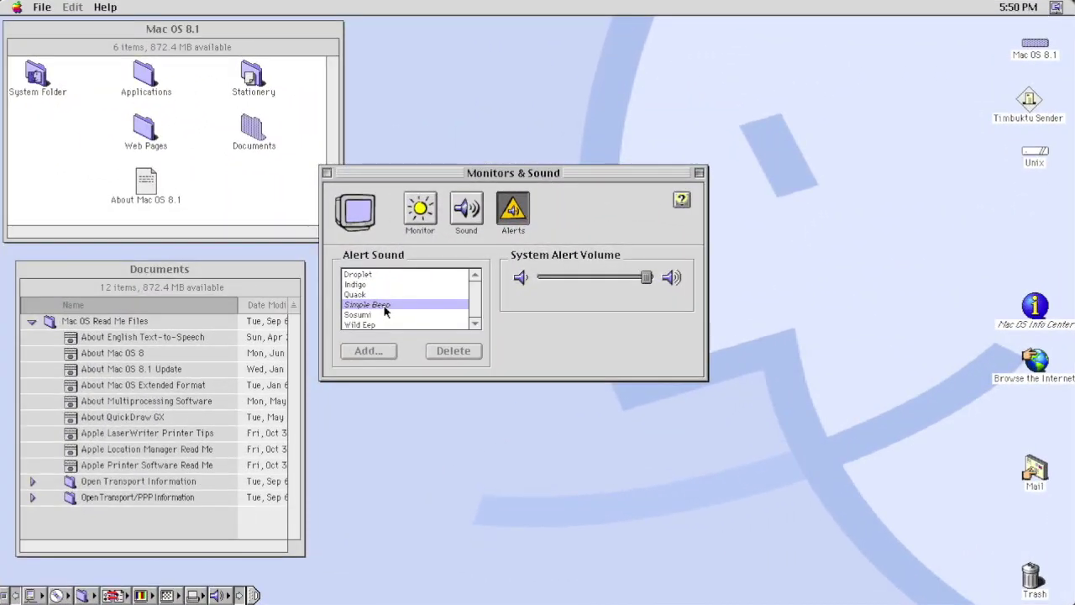
pyautogui.click(373, 314)
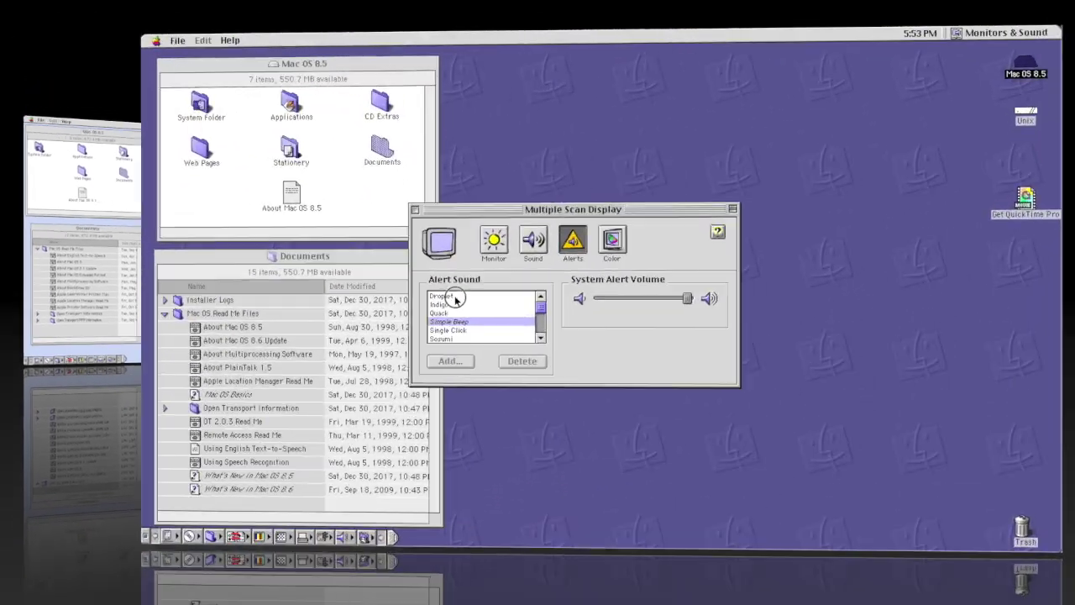
# Play the Mac OS 8.5 alert sounds Droplet, Indigo, Quack and Simple Beep in turn
pyautogui.click(374, 311)
pyautogui.click(371, 321)
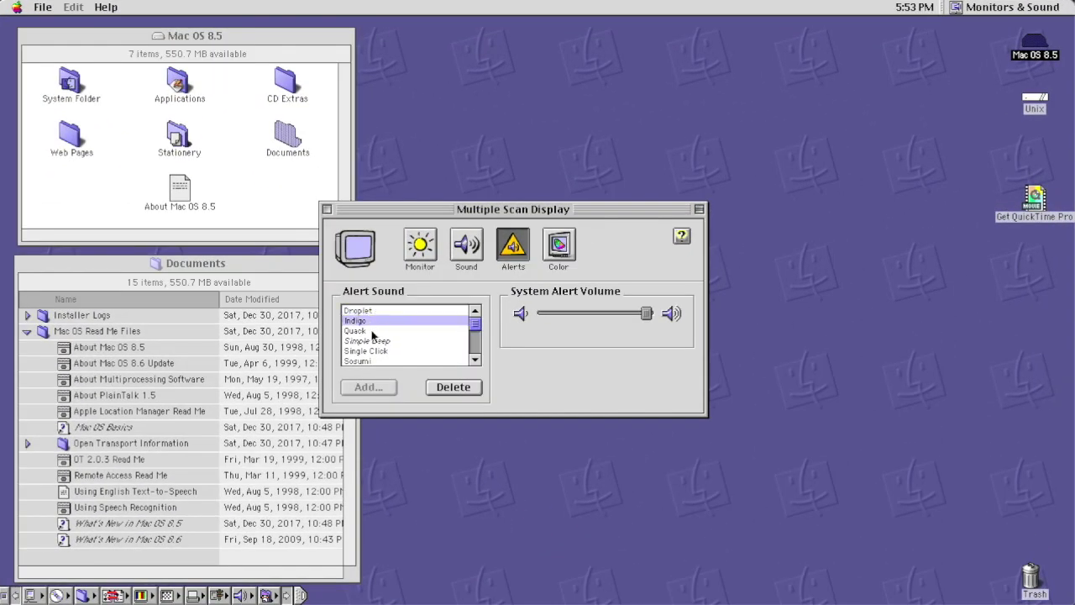
pyautogui.click(373, 332)
pyautogui.click(374, 340)
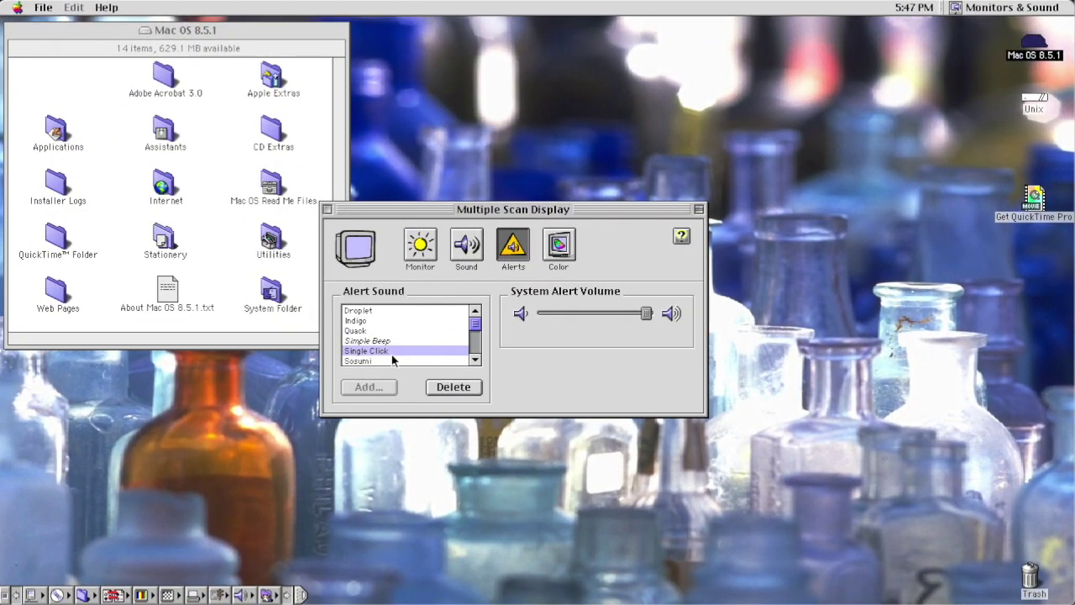
# Play the Mac OS 8.5.1 alert sounds Sosumi, Whit and Wild Eep in turn
pyautogui.click(391, 360)
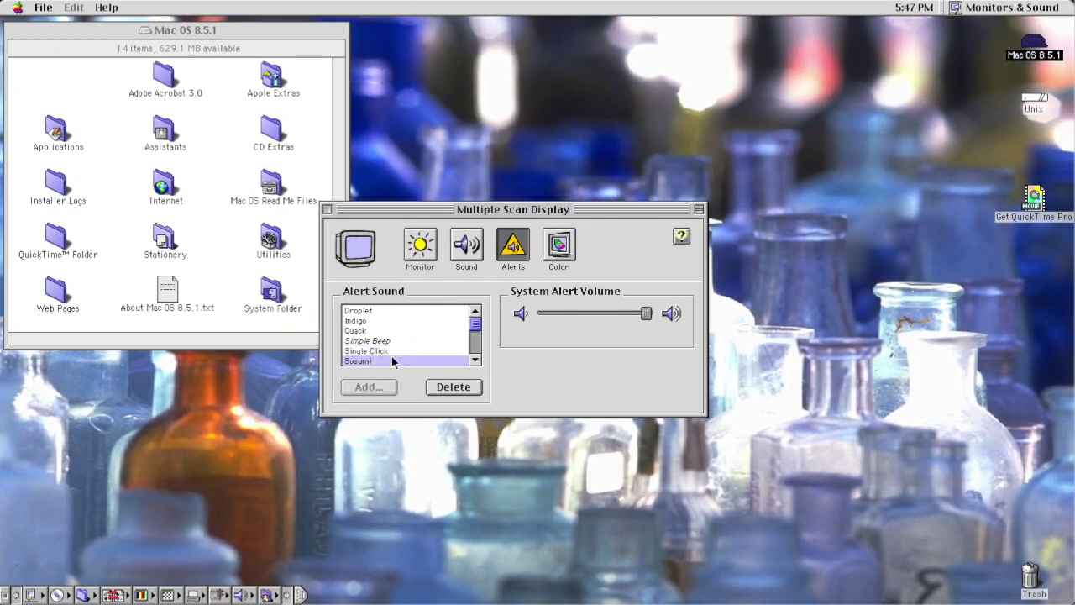
pyautogui.click(473, 348)
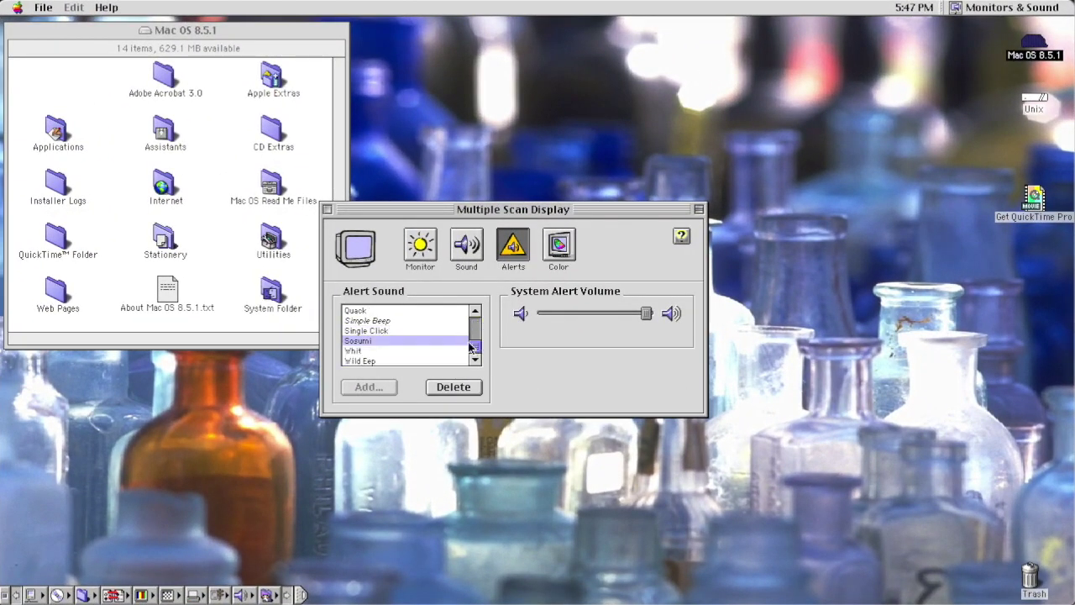
pyautogui.click(385, 355)
pyautogui.click(381, 362)
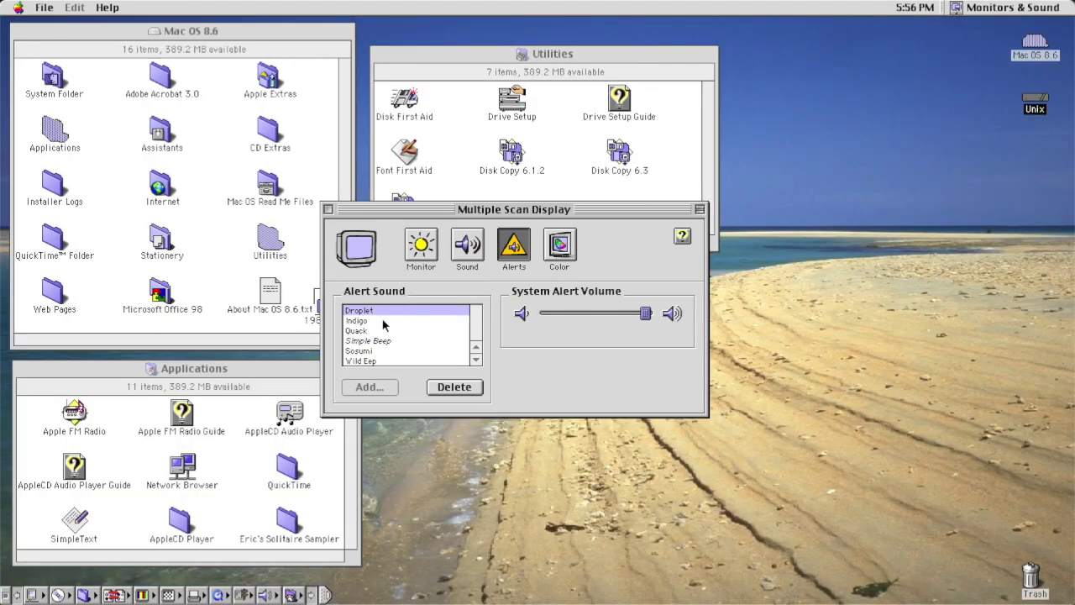
# Play the Mac OS 8.6 alert sounds Indigo, Quack, Simple Beep, Sosumi and Wild Eep in turn
pyautogui.click(382, 321)
pyautogui.click(380, 331)
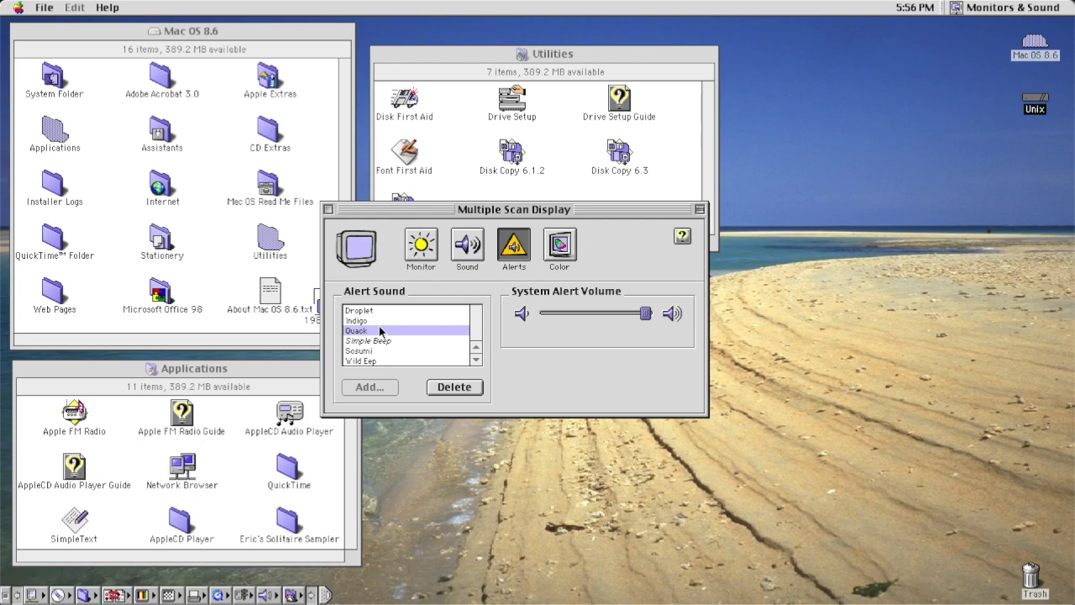
pyautogui.click(381, 342)
pyautogui.click(377, 352)
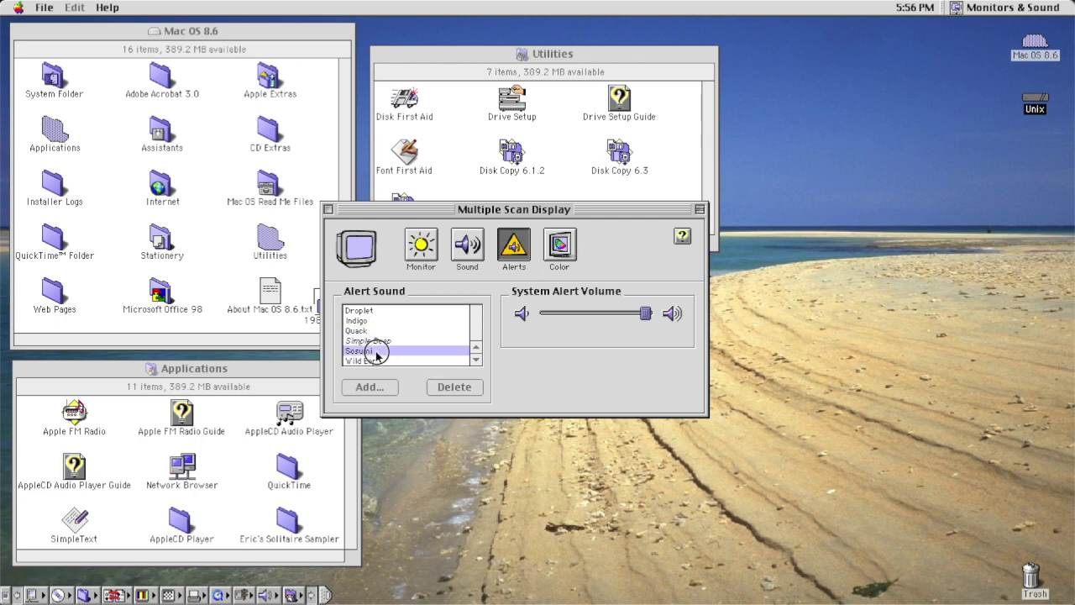
pyautogui.click(376, 362)
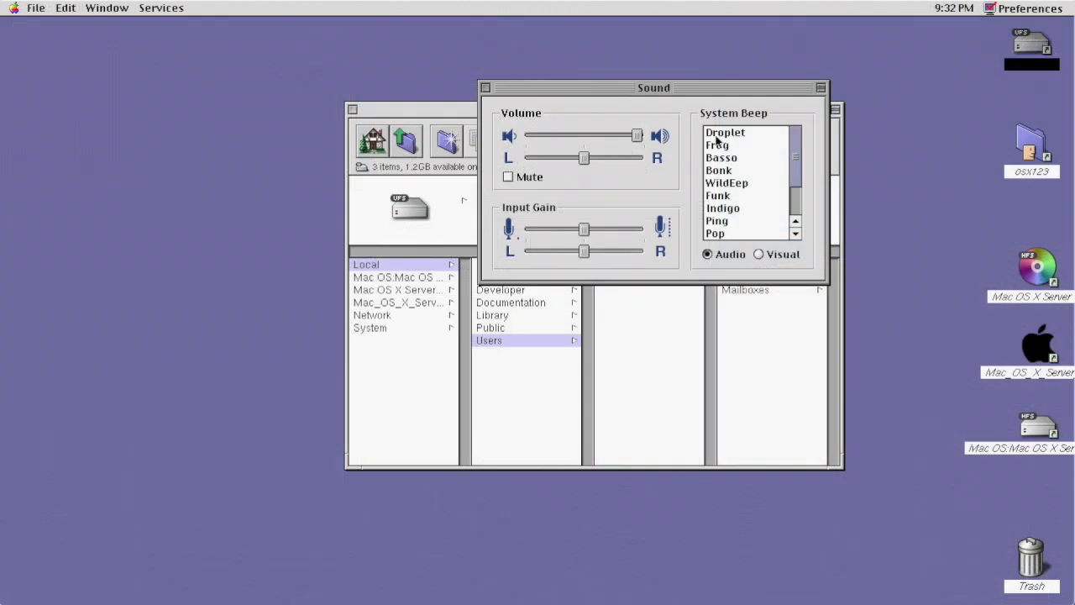
# Play the Mac OS X Server system beeps Droplet, Frog, Basso, Bonk and WildEep in turn
pyautogui.click(716, 134)
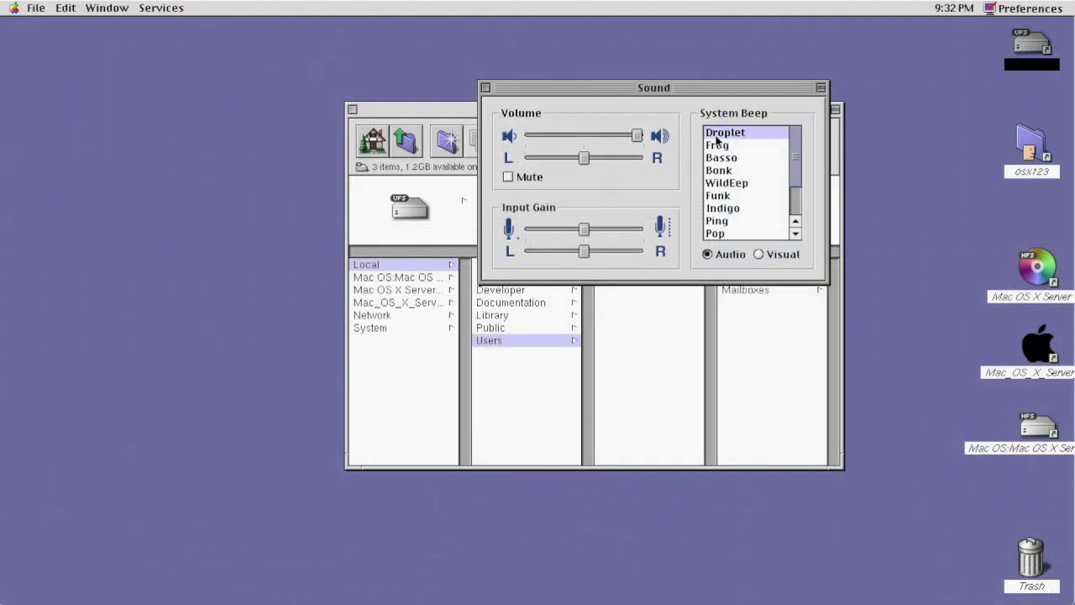
pyautogui.click(718, 148)
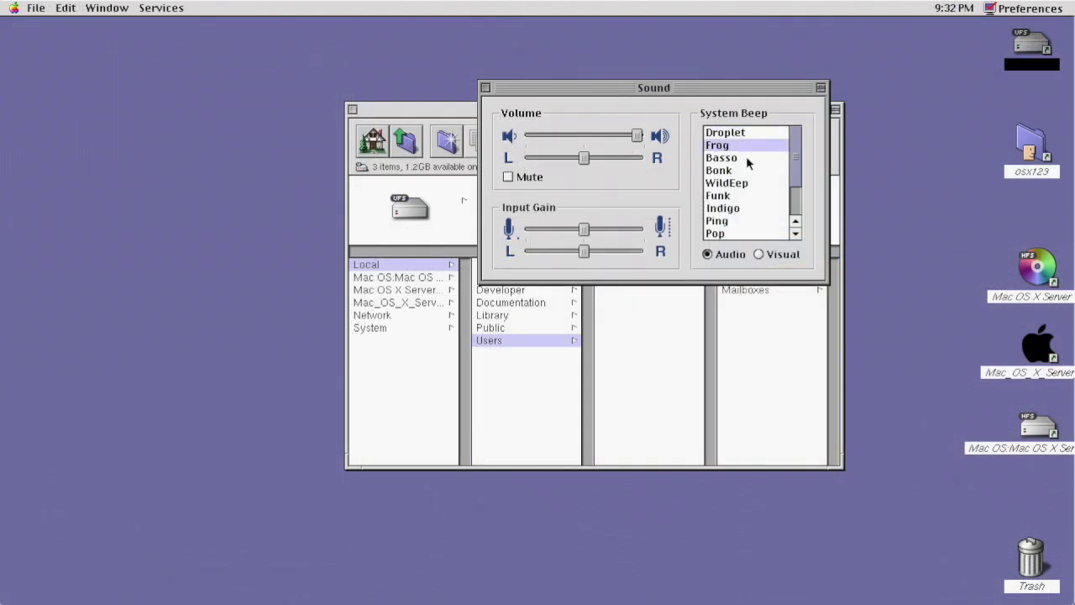
pyautogui.click(747, 162)
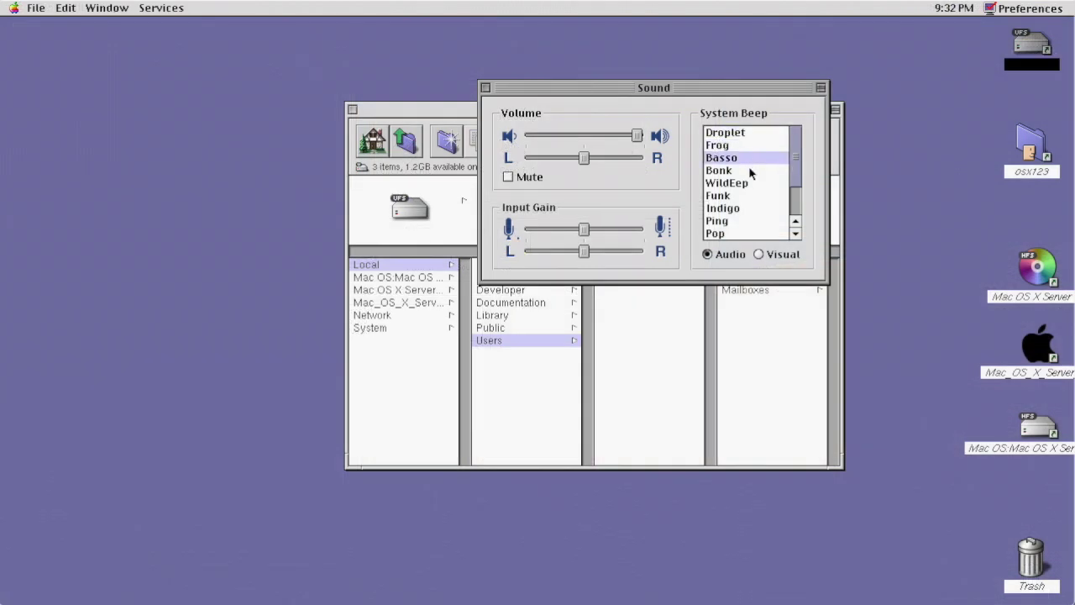
pyautogui.click(750, 171)
pyautogui.click(758, 182)
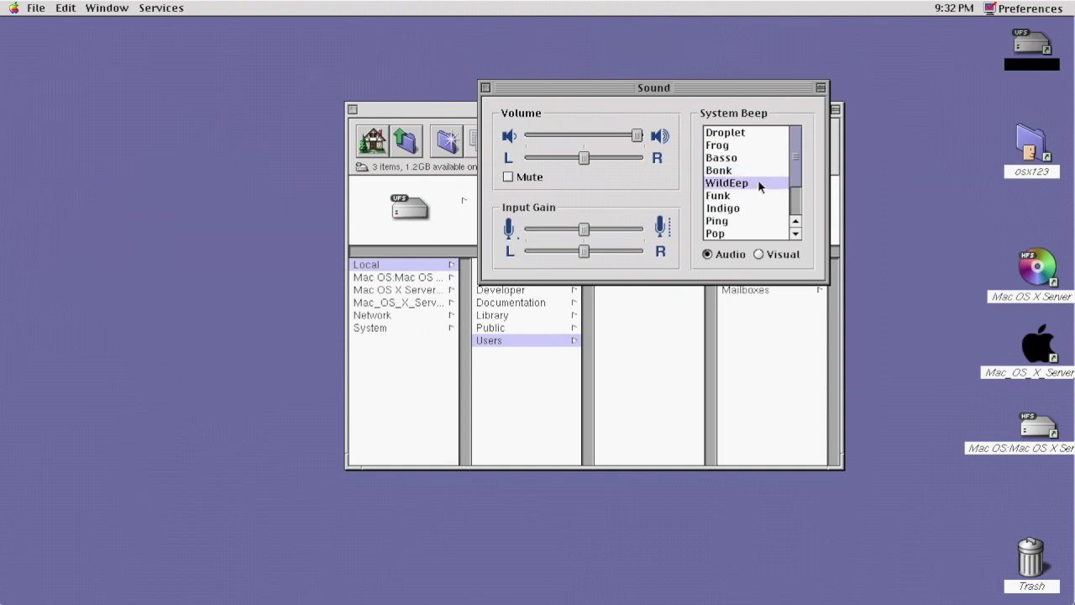
# Play the Mac OS X Server system beeps Funk, Indigo, Ping, Pop and Quack in turn
pyautogui.click(760, 198)
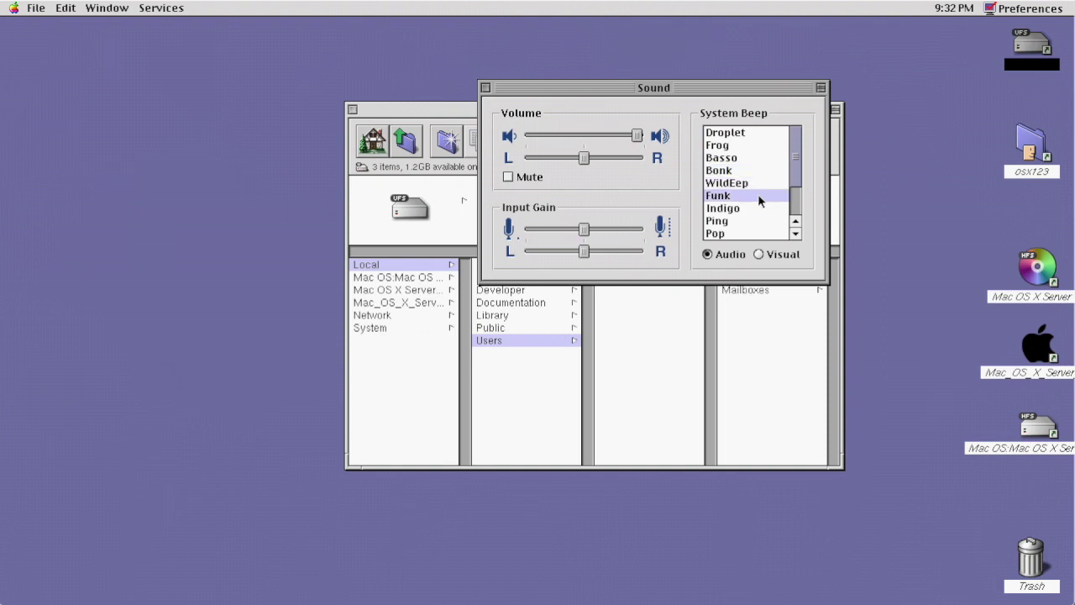
pyautogui.click(760, 208)
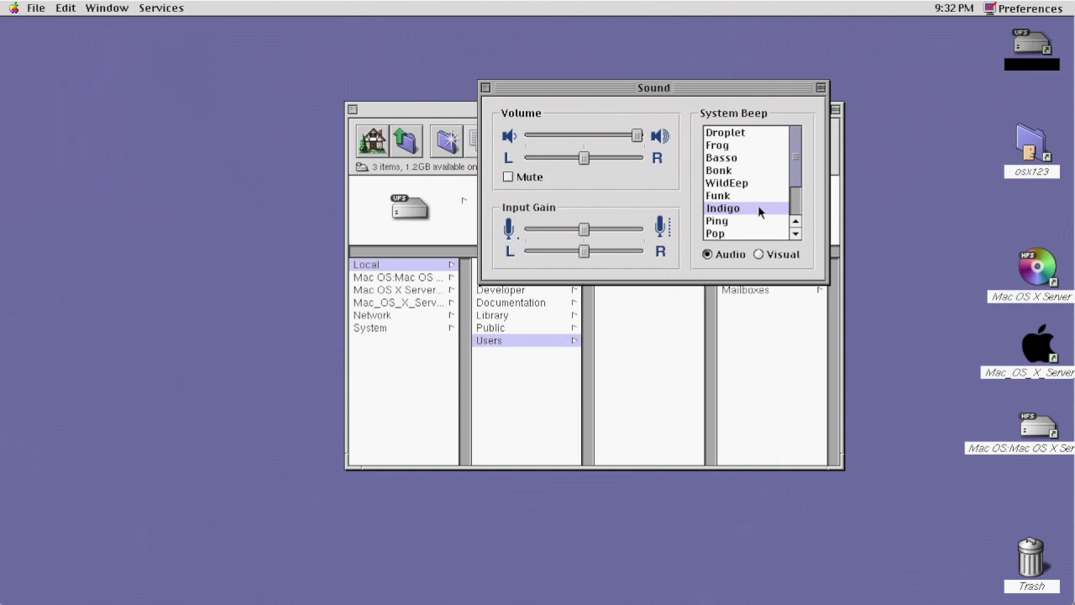
pyautogui.click(761, 223)
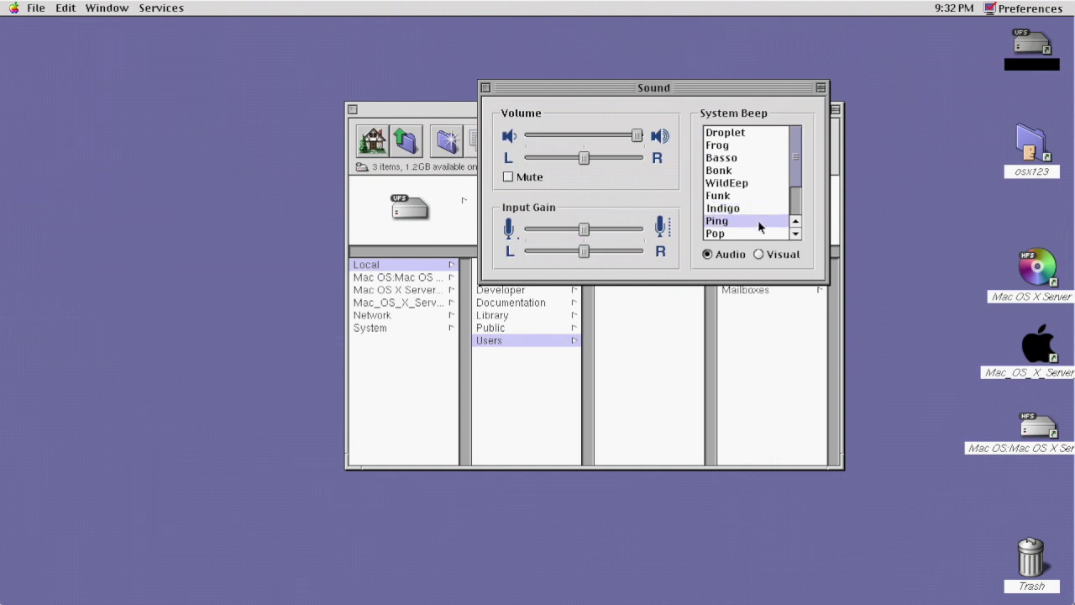
pyautogui.click(757, 235)
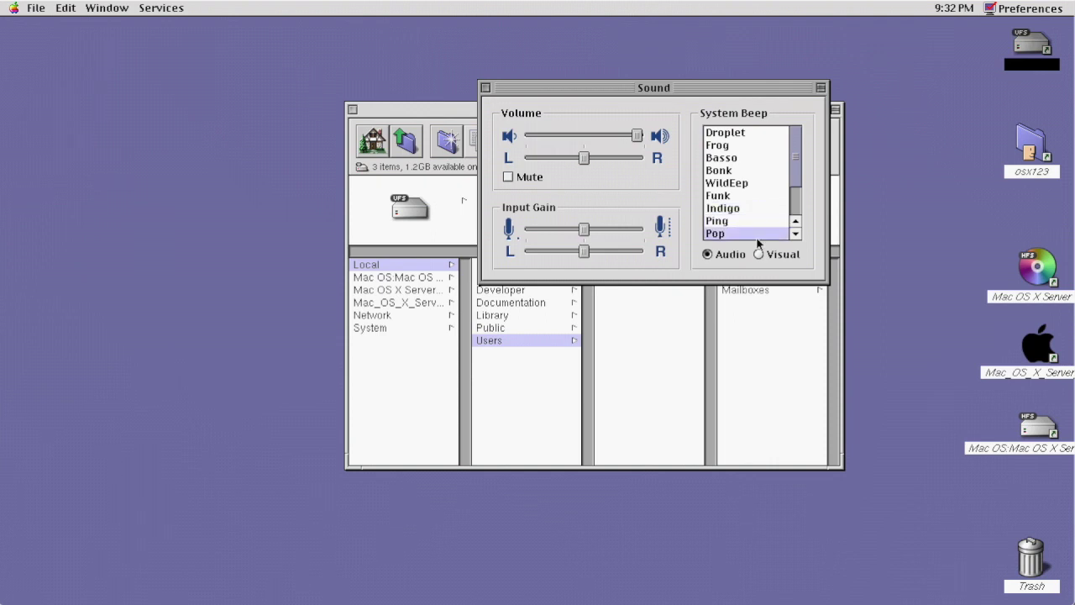
pyautogui.click(798, 208)
pyautogui.click(747, 197)
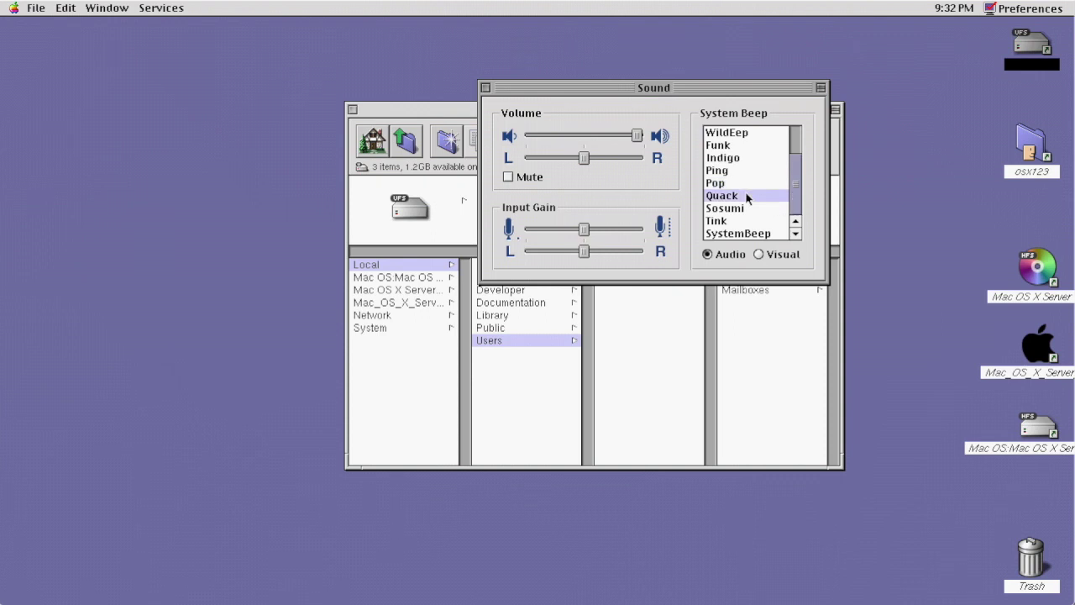
# Play the Mac OS X Server system beeps Sosumi, Tink and SystemBeep in turn
pyautogui.click(759, 209)
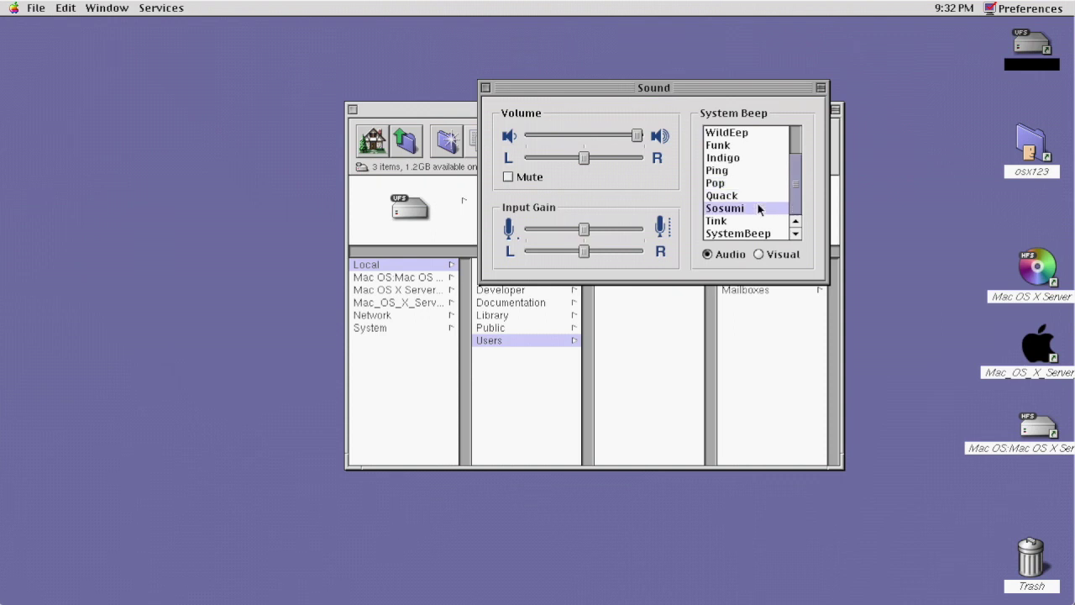
pyautogui.click(760, 221)
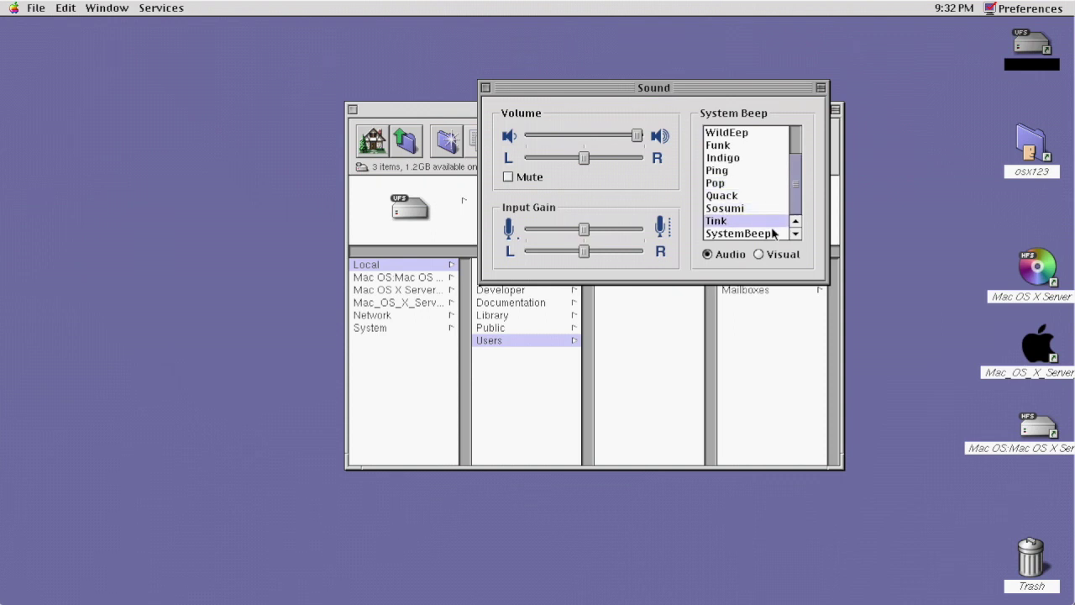
pyautogui.click(774, 233)
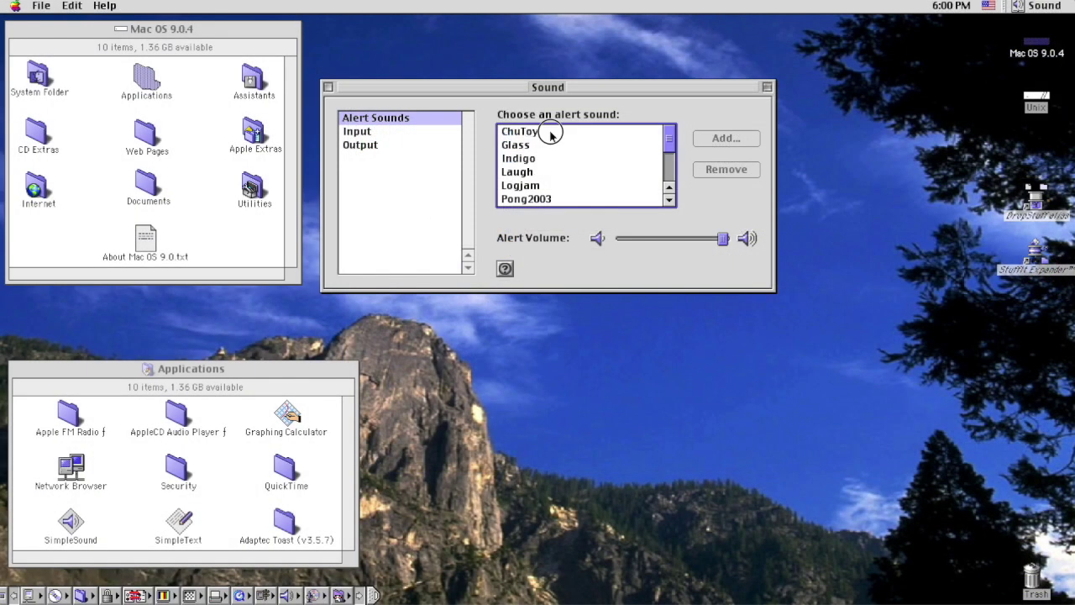
# Play the Mac OS 9.0.4 alert sounds ChuToy, Glass, Indigo, Laugh, Logjam and Pong2003 in turn
pyautogui.click(550, 132)
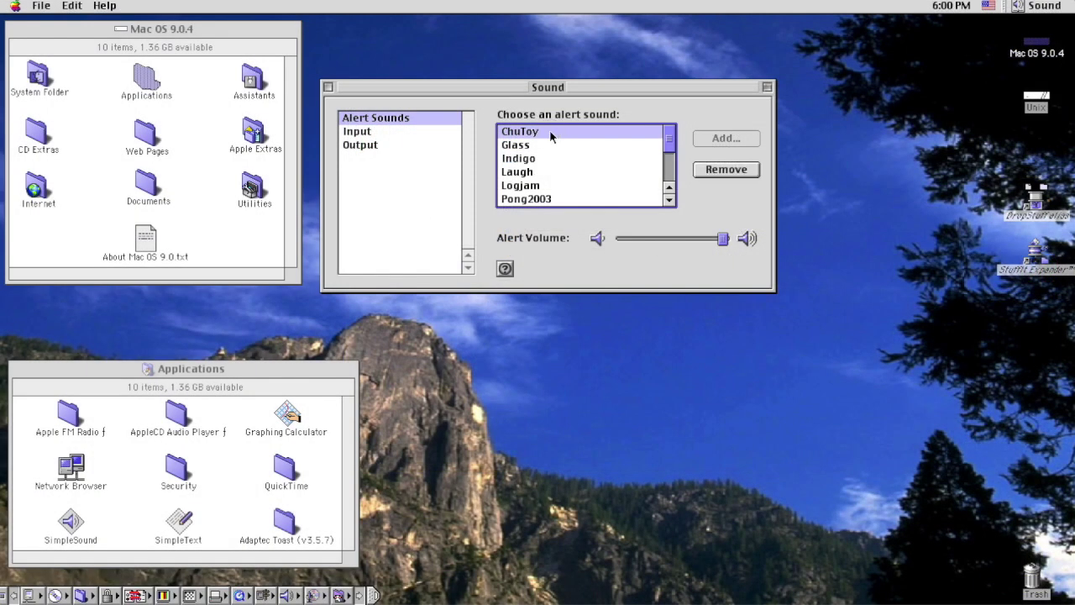
pyautogui.click(546, 145)
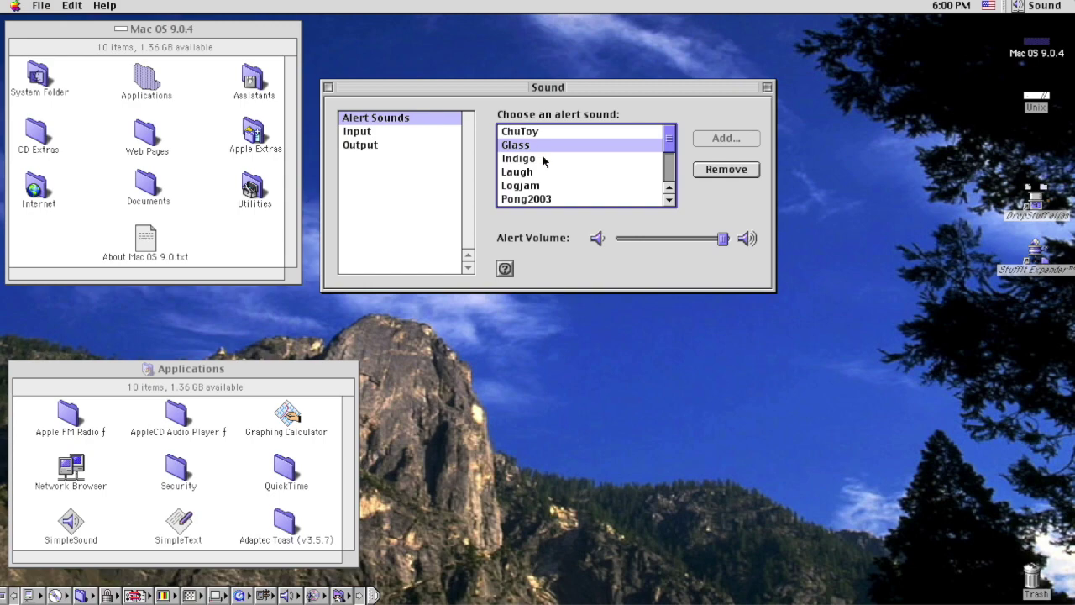
pyautogui.click(542, 156)
pyautogui.click(543, 171)
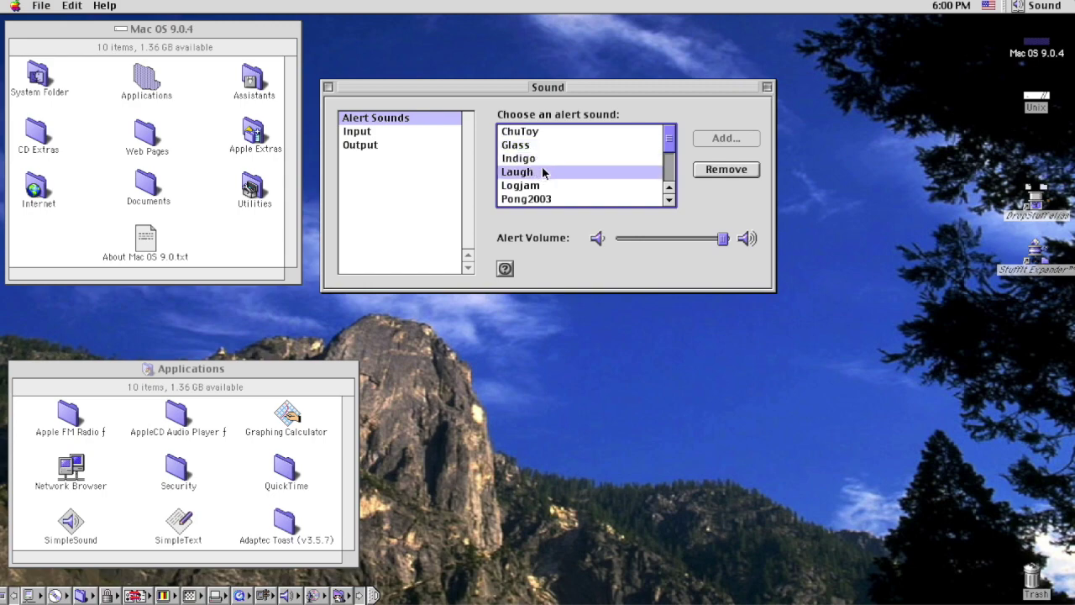
pyautogui.click(543, 185)
pyautogui.click(546, 198)
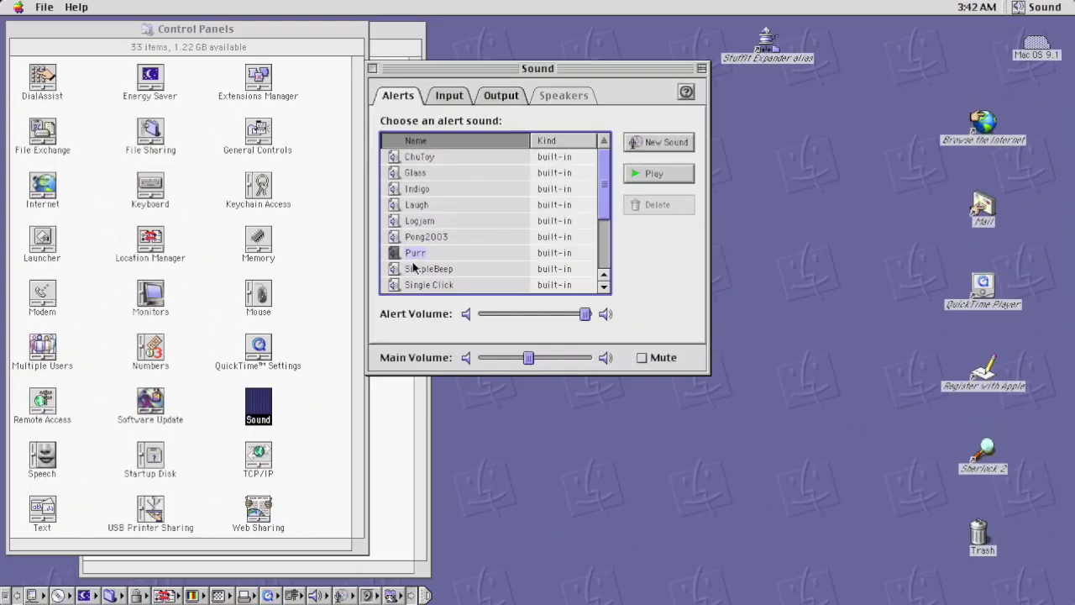
# Play the Mac OS 9.1 alert sounds SimpleBeep and Single Click in turn
pyautogui.click(415, 269)
pyautogui.click(418, 286)
pyautogui.click(604, 262)
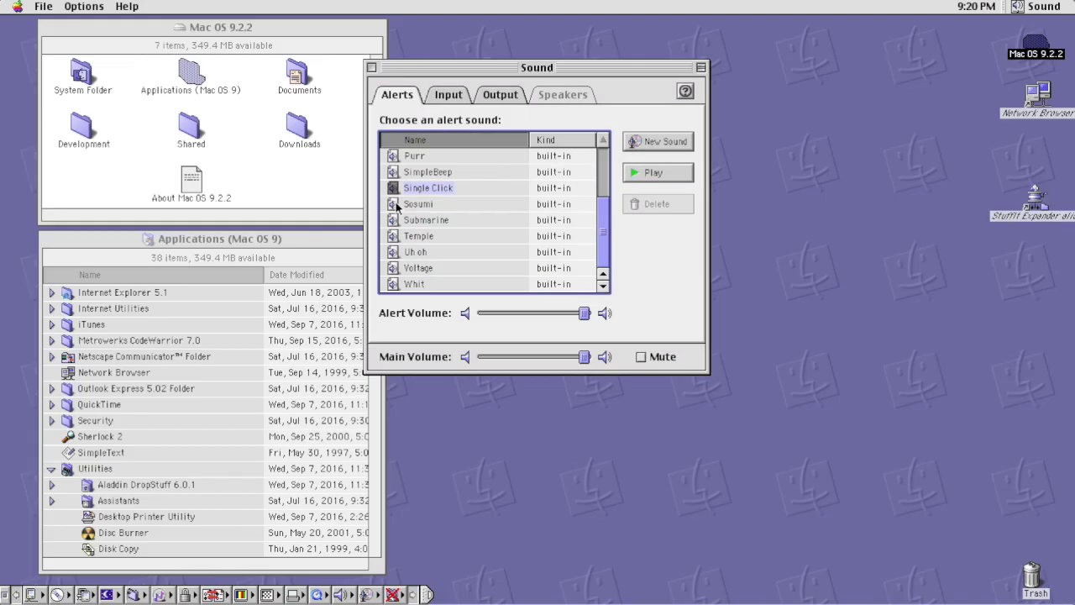
# Play the Mac OS 9.2.2 alert sounds Sosumi, Submarine, Temple, Uh oh, Voltage and Whit in turn
pyautogui.click(397, 204)
pyautogui.click(396, 219)
pyautogui.click(393, 236)
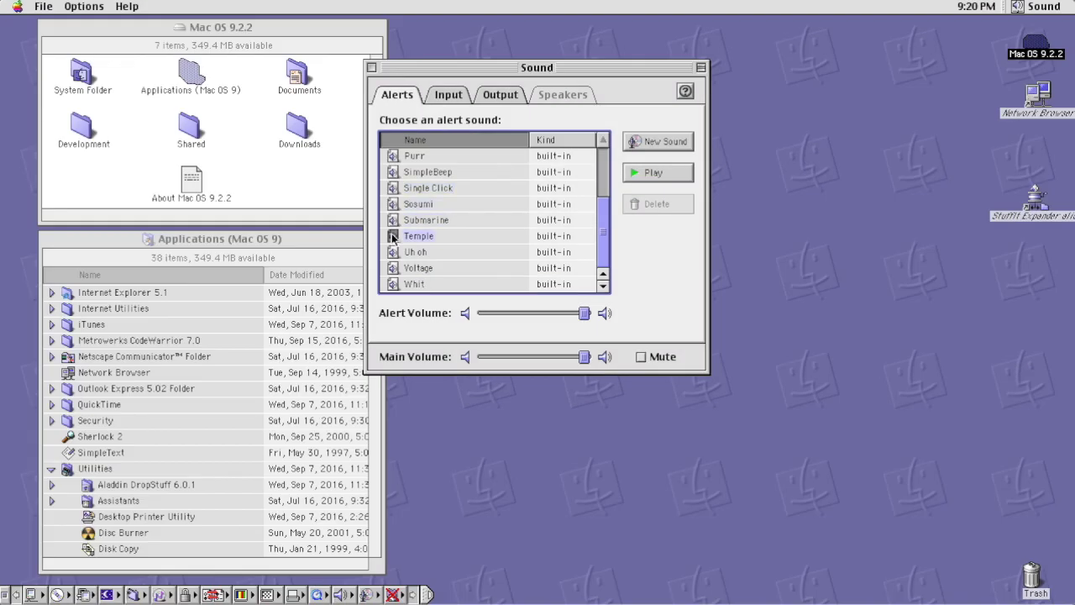
pyautogui.click(393, 252)
pyautogui.click(395, 268)
pyautogui.click(393, 284)
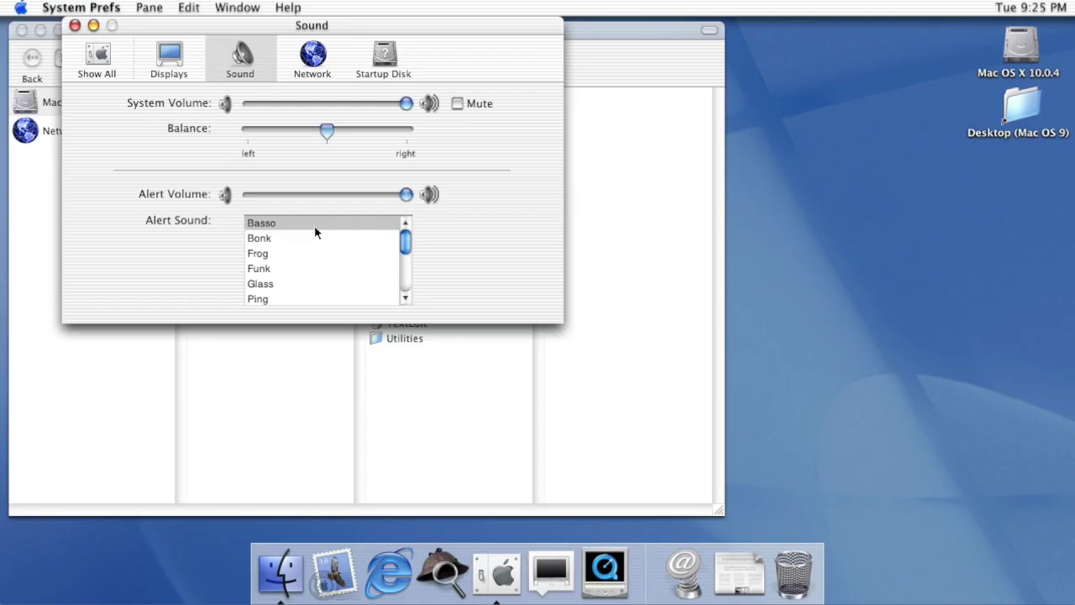
# Play the Mac OS X 10.0.4 alert sounds Bonk, Frog, Funk, Glass and Ping in turn
pyautogui.click(315, 237)
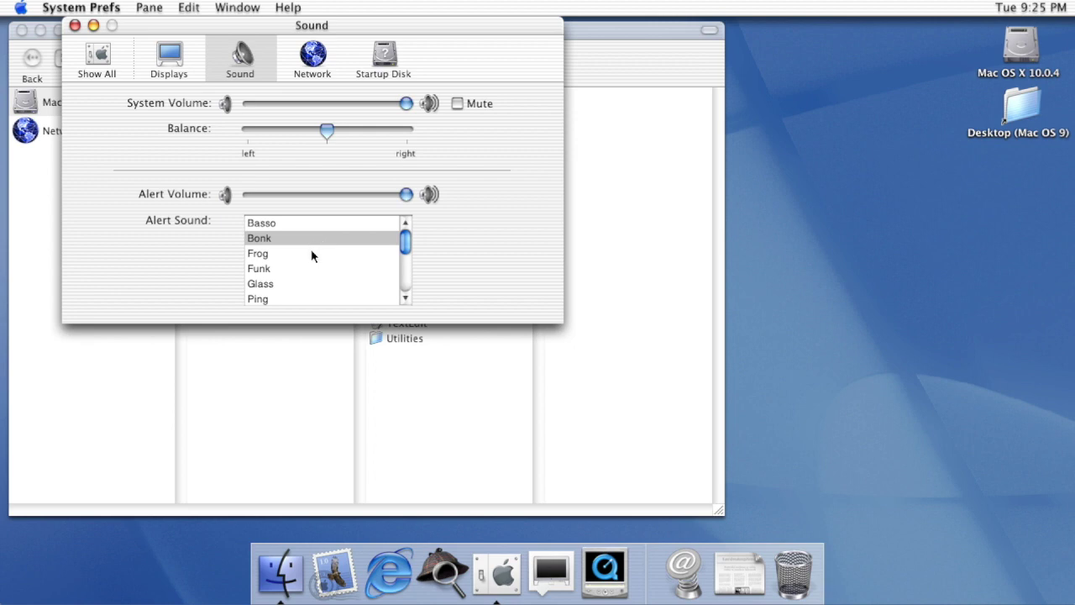
pyautogui.click(311, 254)
pyautogui.click(308, 266)
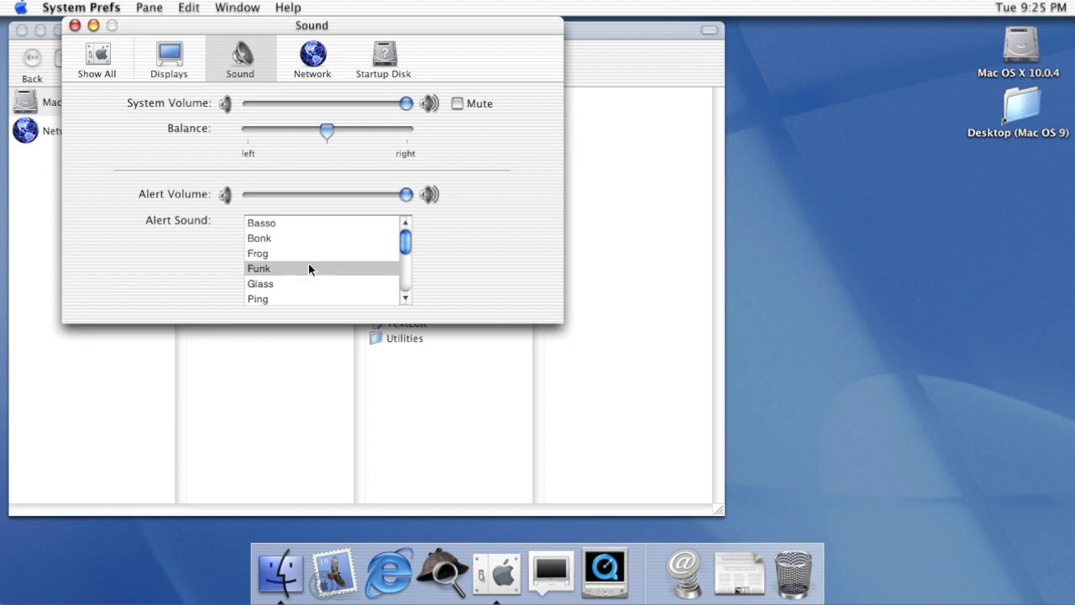
pyautogui.click(305, 282)
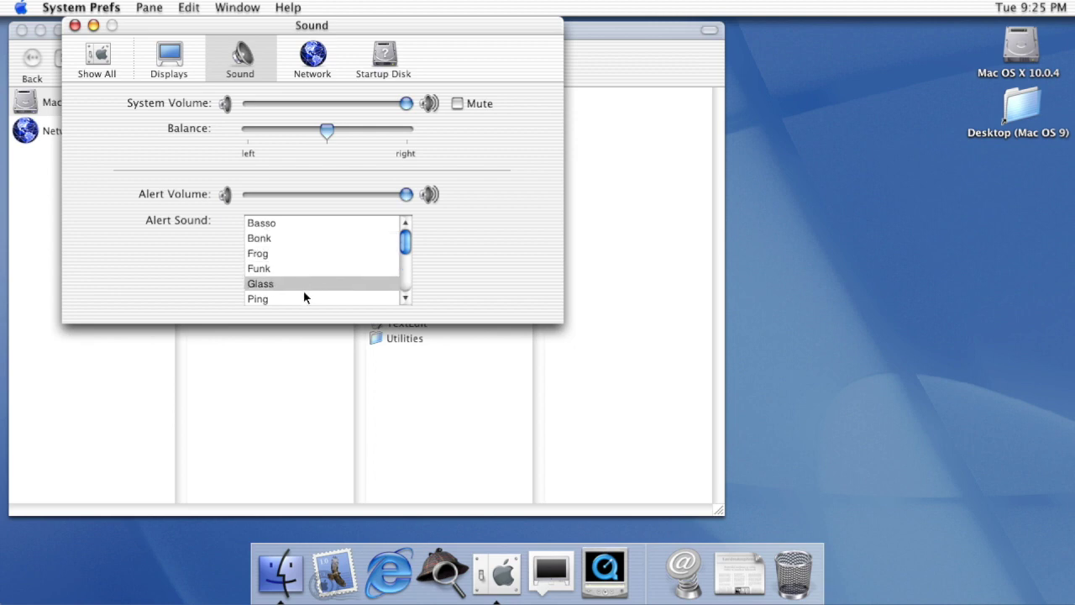
pyautogui.click(304, 297)
# Play the Mac OS X 10.0.4 alert sounds Pong2003, Pop, Purr, Sosumi and Submarine in turn
pyautogui.click(404, 280)
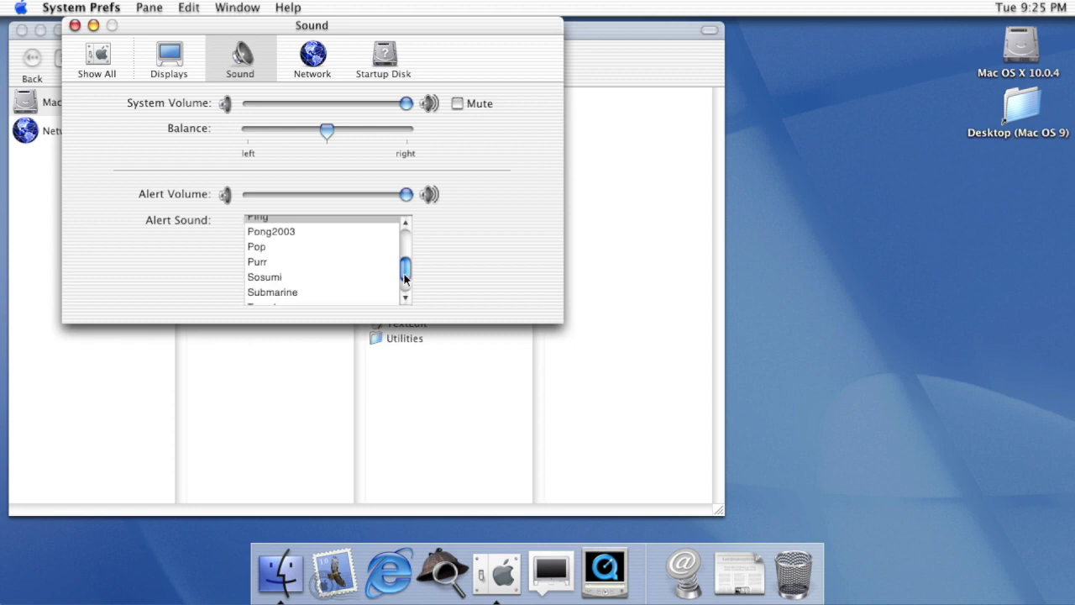
pyautogui.click(296, 232)
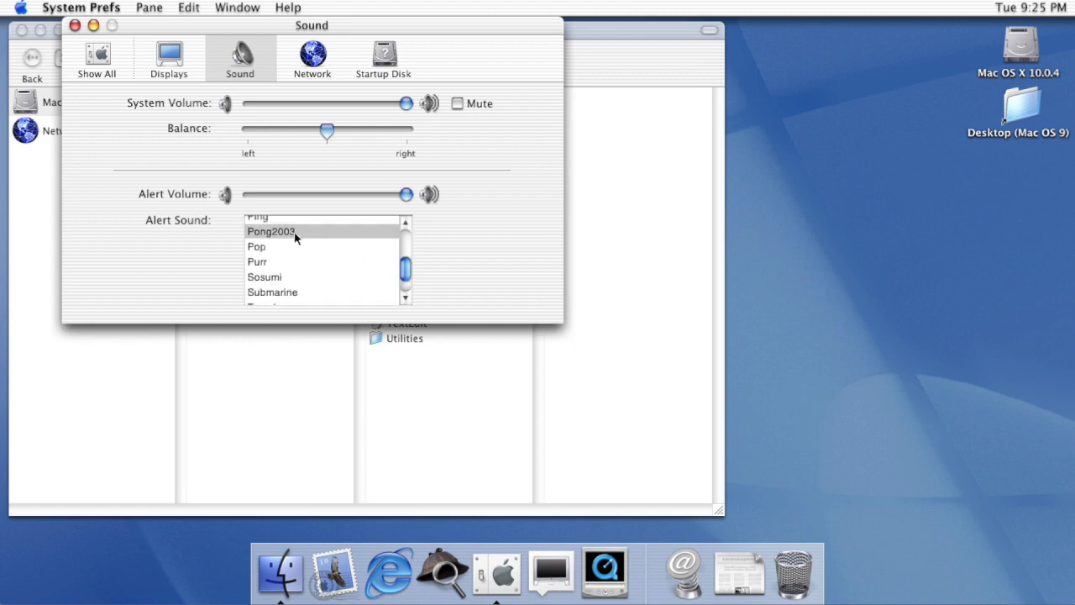
pyautogui.click(283, 246)
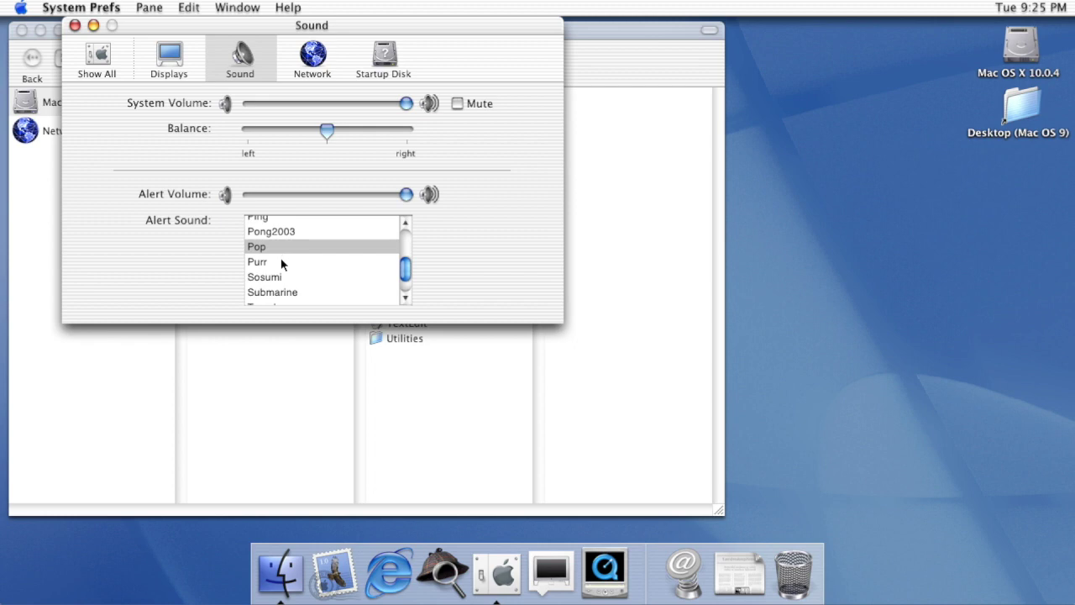
pyautogui.click(283, 263)
pyautogui.click(287, 278)
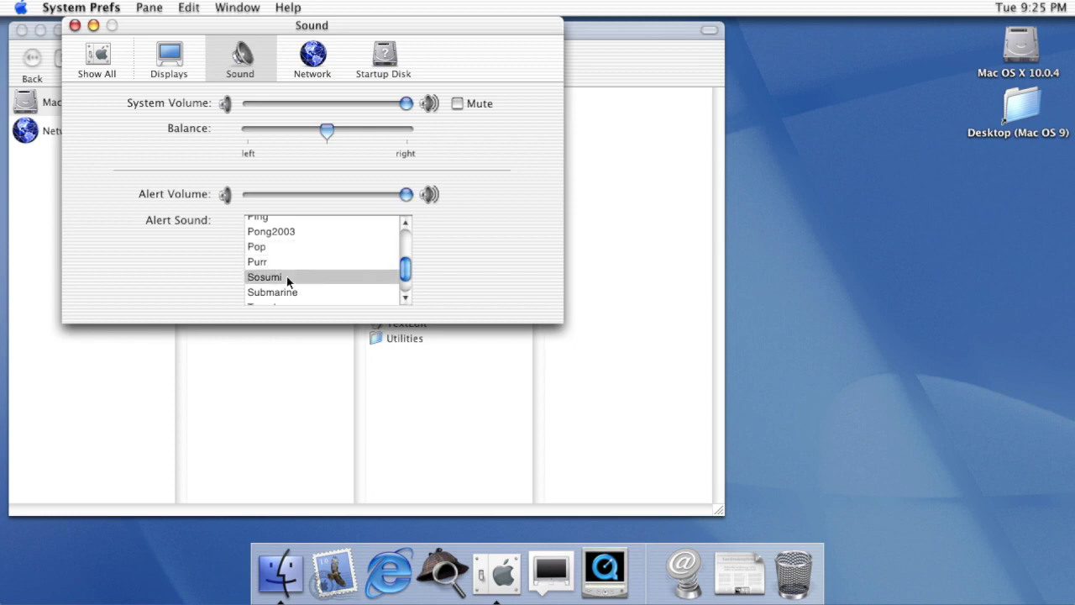
pyautogui.click(304, 292)
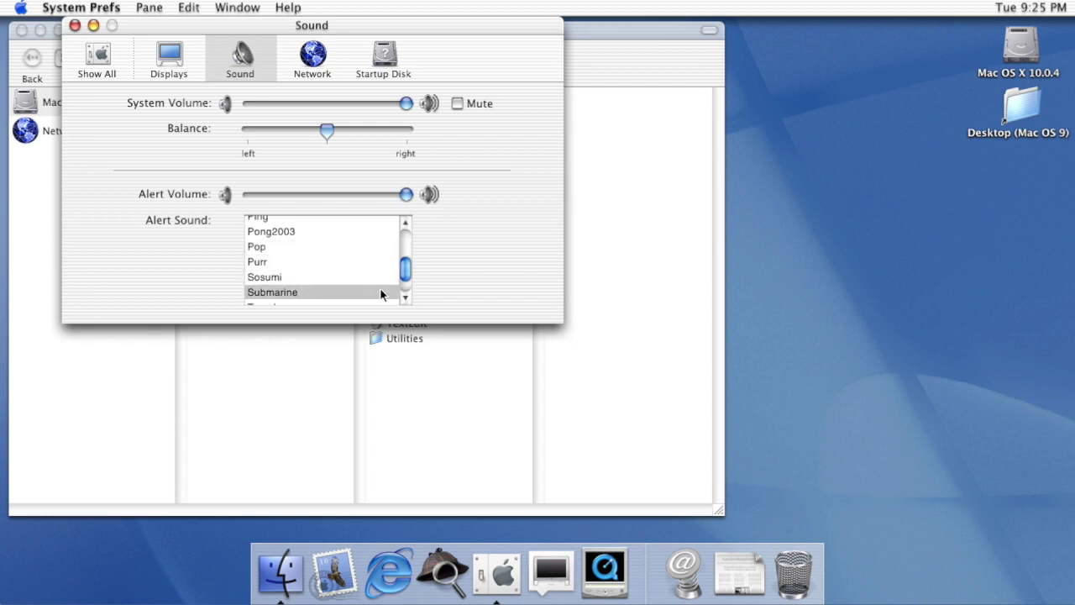
# Play the Mac OS X 10.0.4 alert sounds Temple and Tink, and replay Glass
pyautogui.click(404, 294)
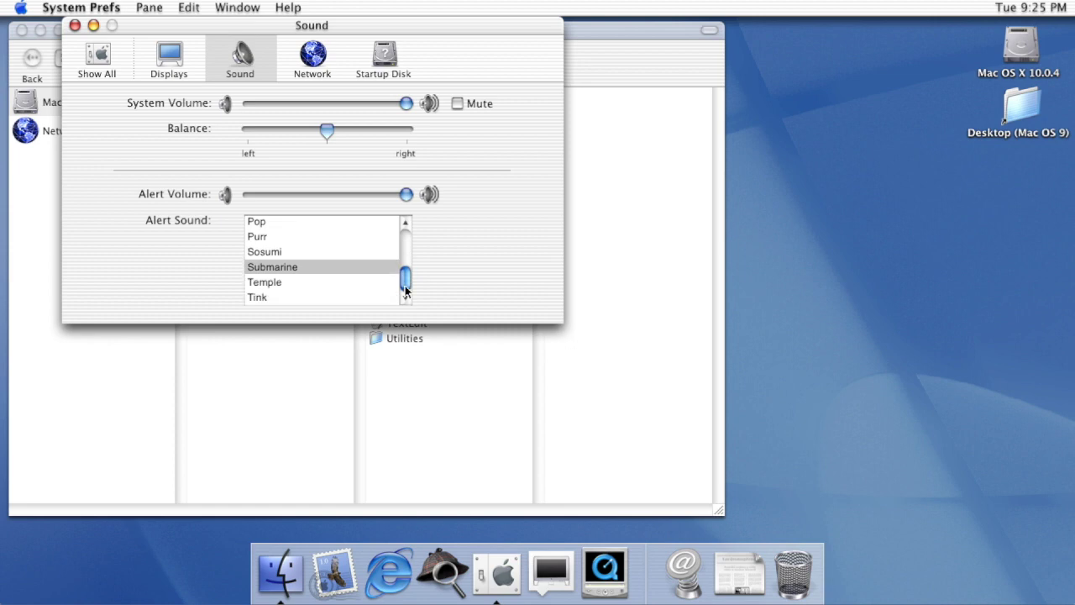
pyautogui.click(317, 284)
pyautogui.click(312, 299)
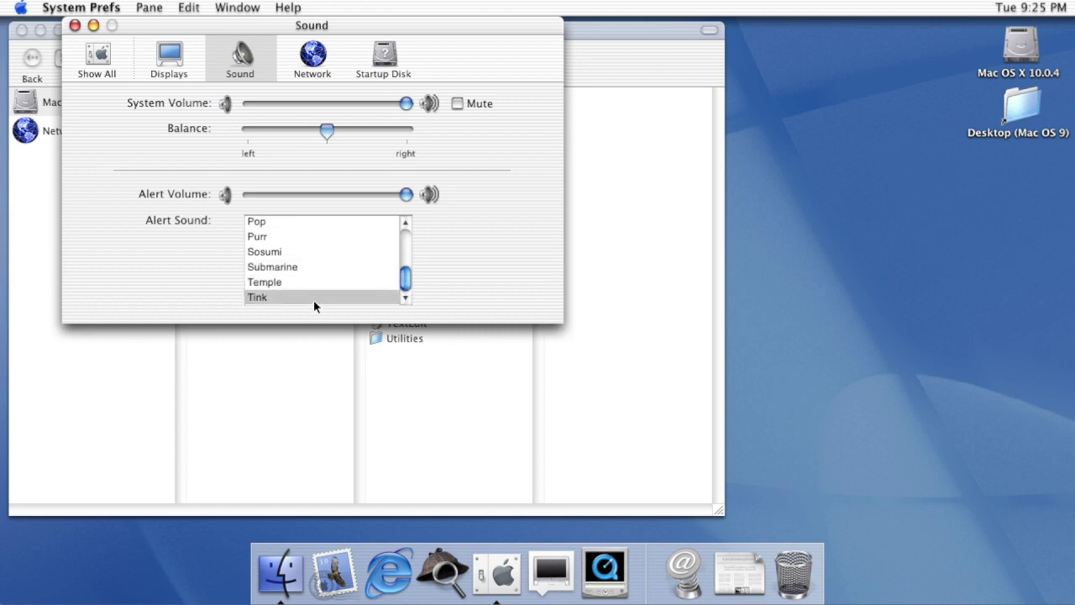
pyautogui.click(405, 251)
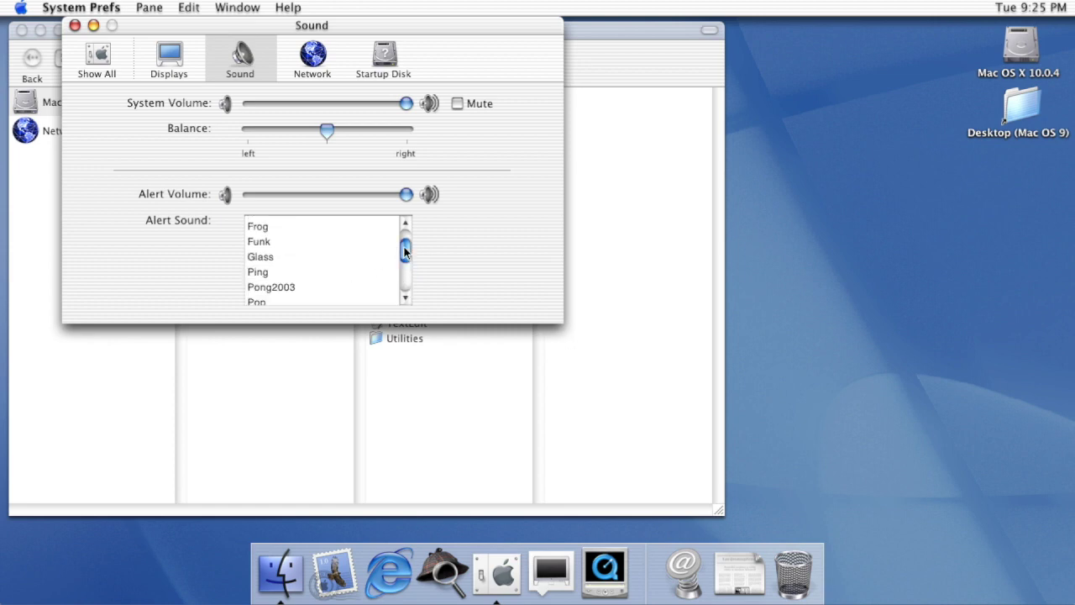
pyautogui.click(300, 261)
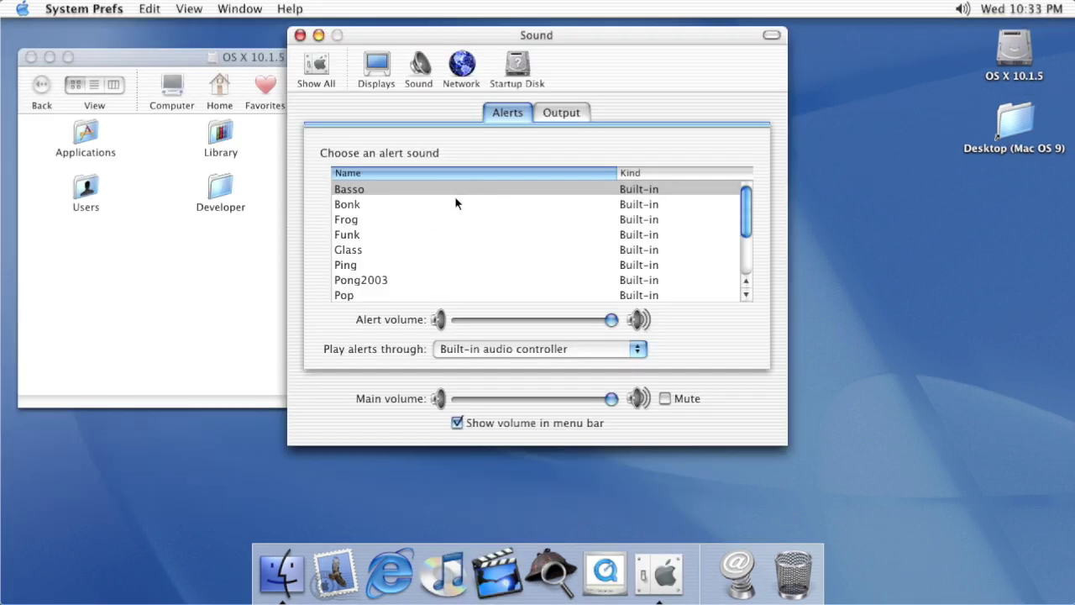
# Play alert sounds across successive OS X releases, including Bonk in 10.1.5, Morse in 10.7, Ping in 10.8 and Sosumi in 10.11
pyautogui.click(457, 203)
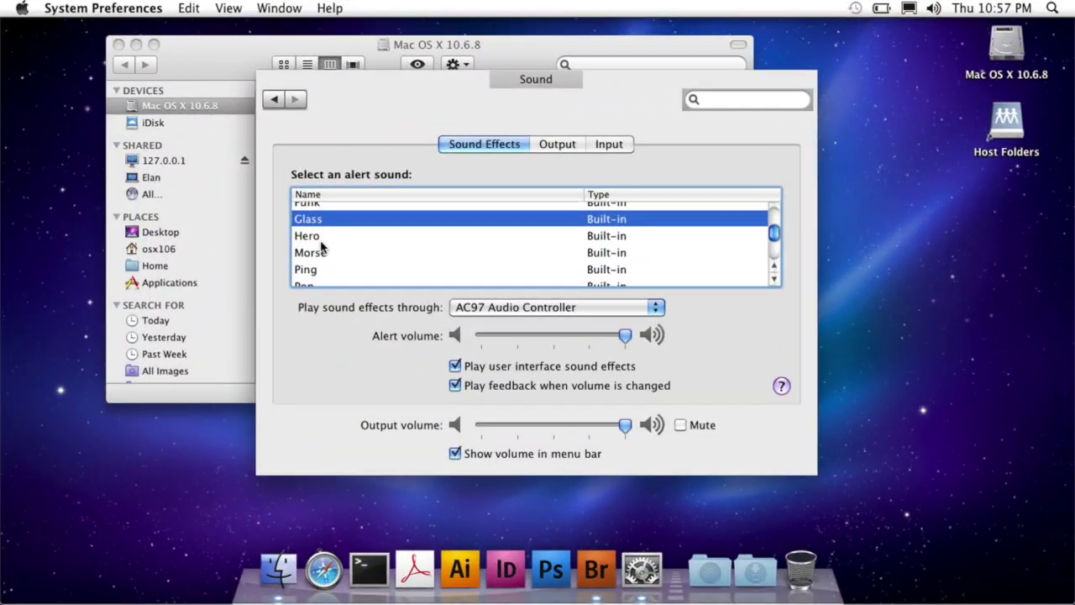
pyautogui.click(501, 229)
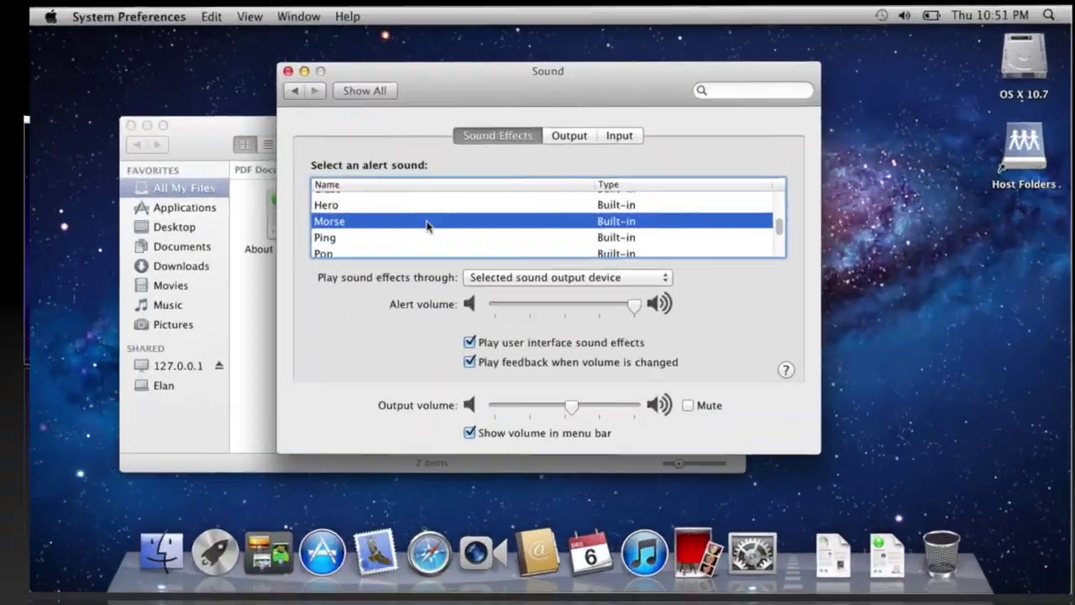
pyautogui.click(389, 244)
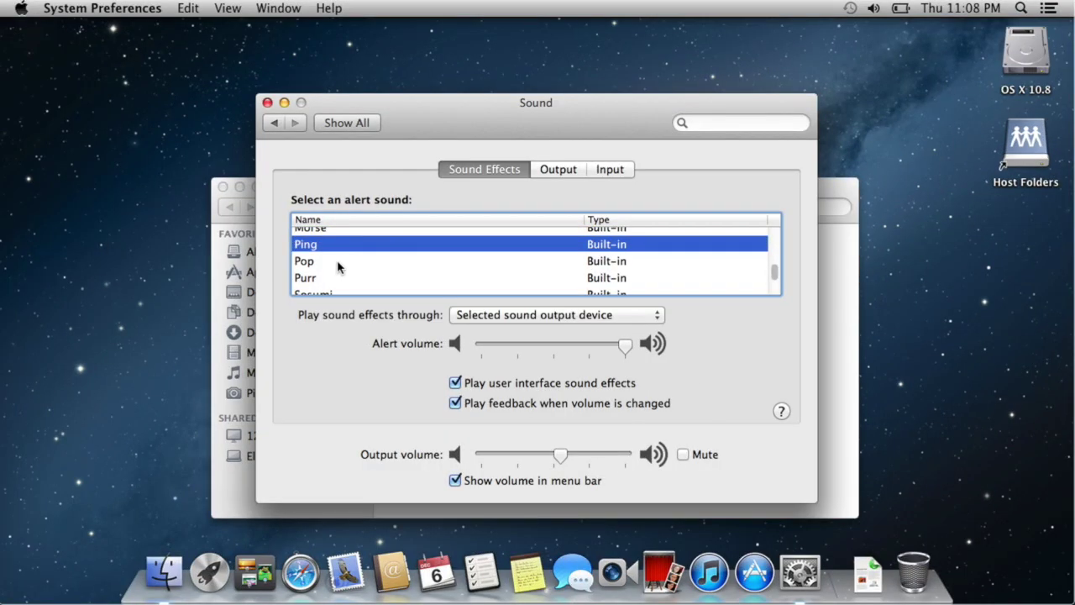
pyautogui.click(326, 187)
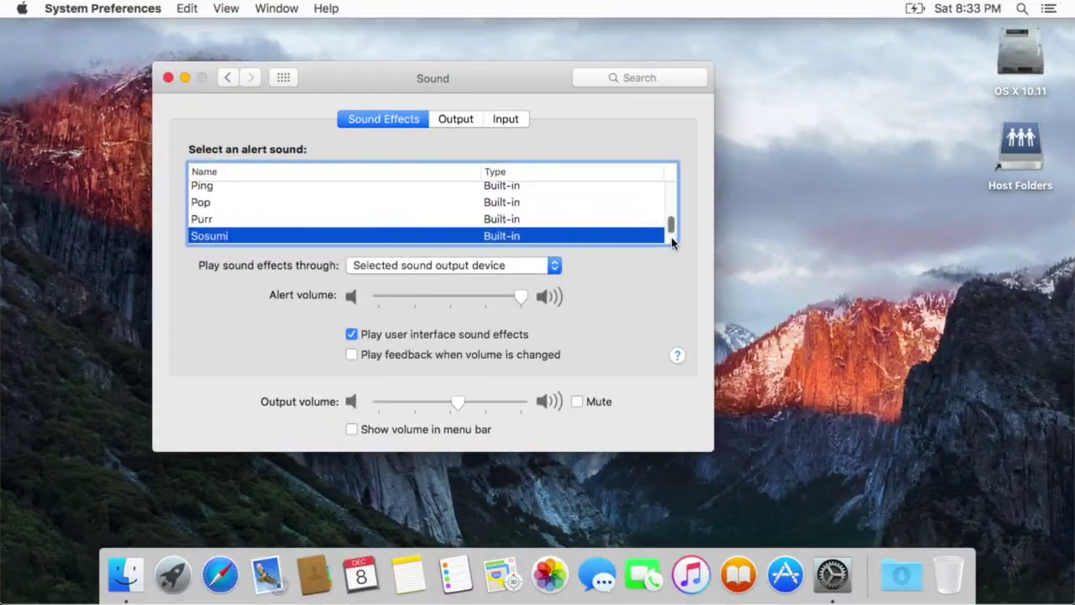
pyautogui.scroll(-2, 670, 227)
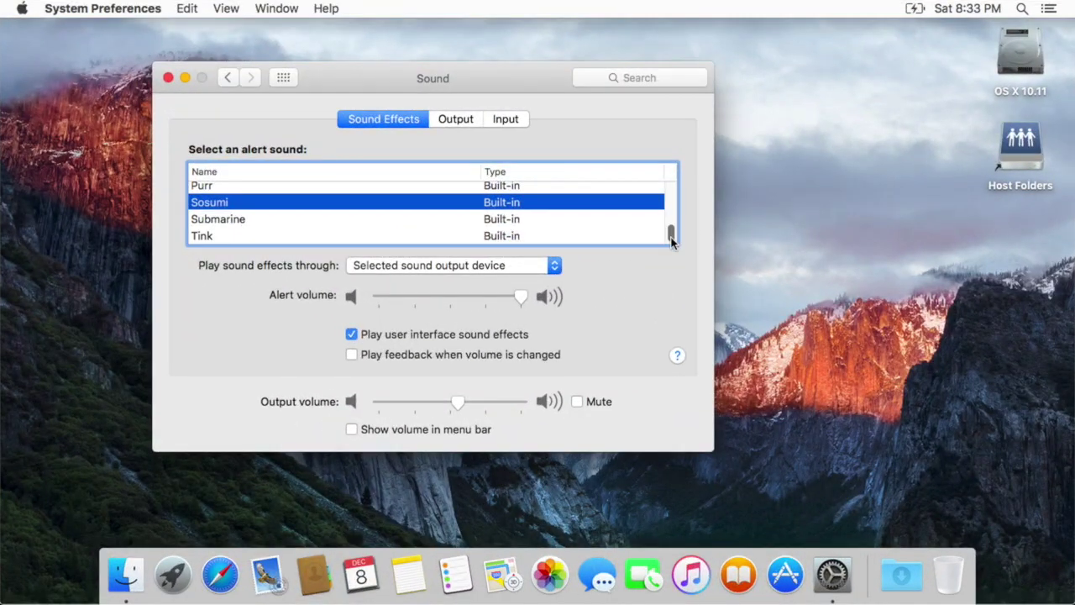